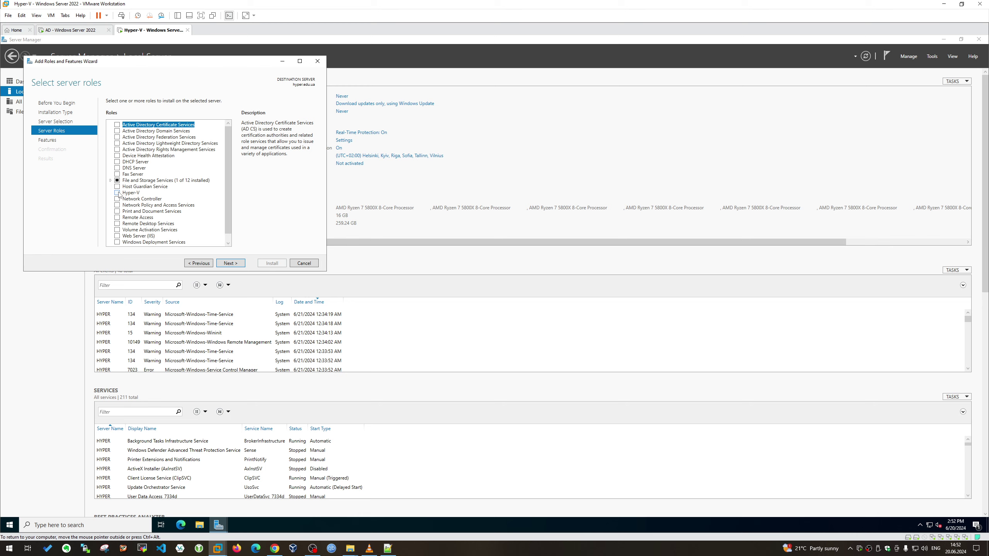
Select the Hyper-V role and enlarge the wizard, which reports the missing processor virtualization
left_click(201, 228)
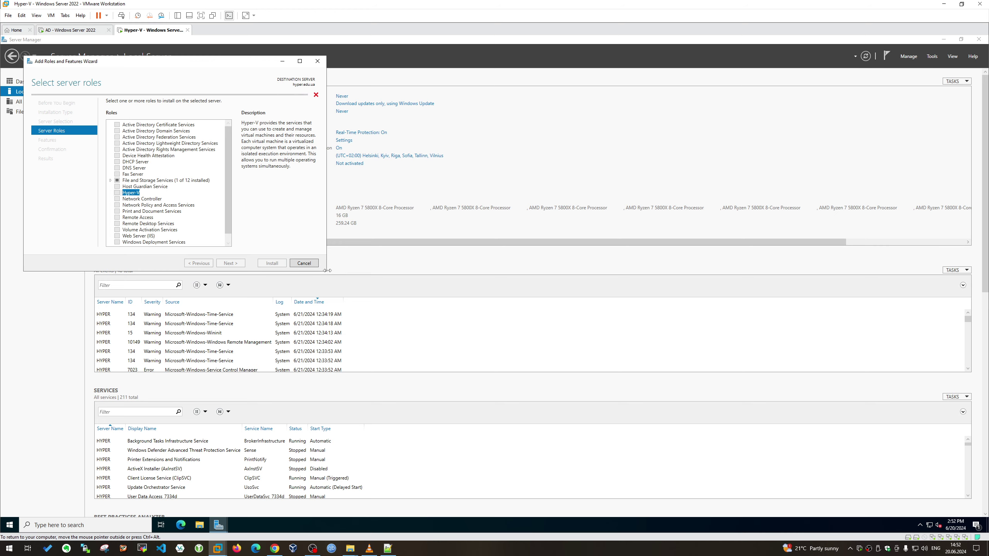
left_click_drag(328, 274, 646, 361)
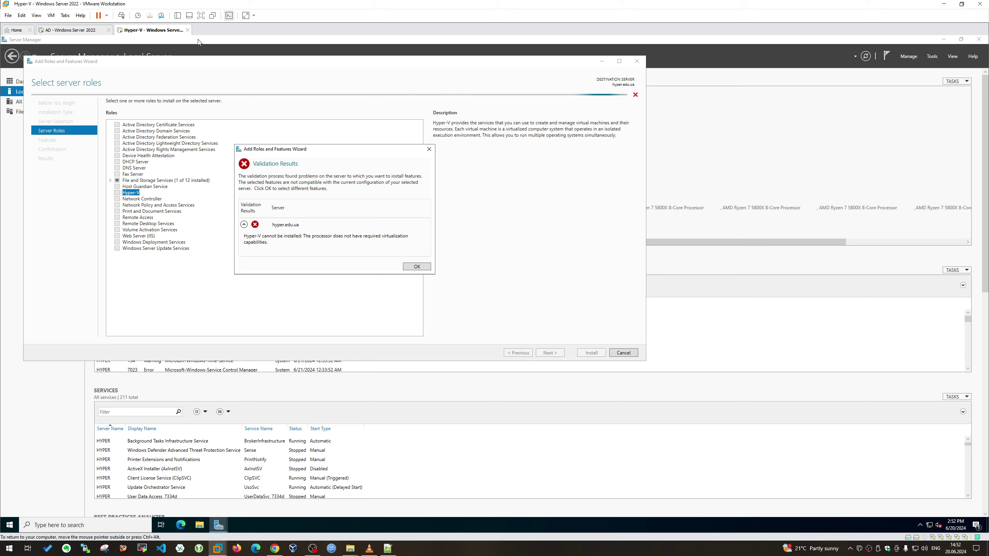
Review the Hyper-V VM's processor settings, then dismiss the validation error and cancel the role wizard
right_click(143, 30)
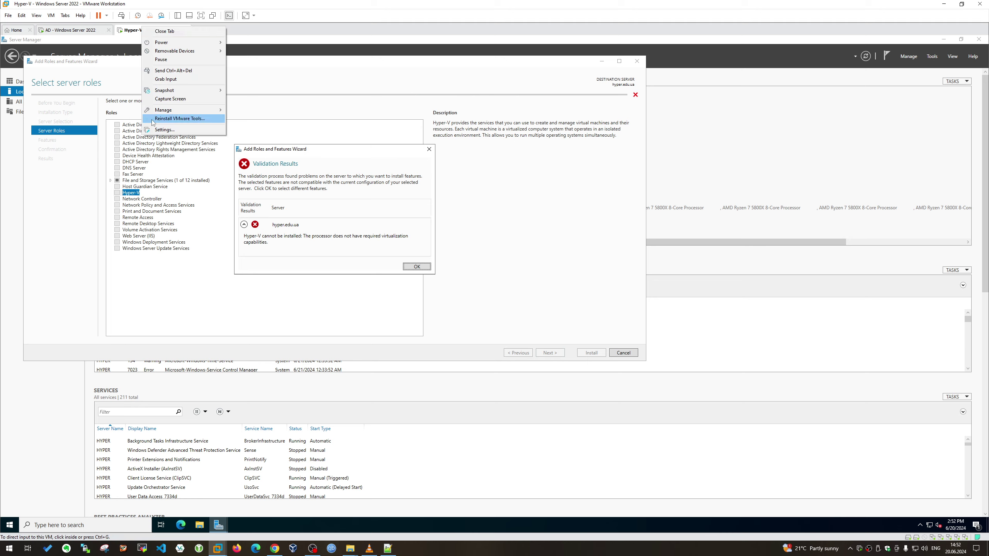
left_click(173, 132)
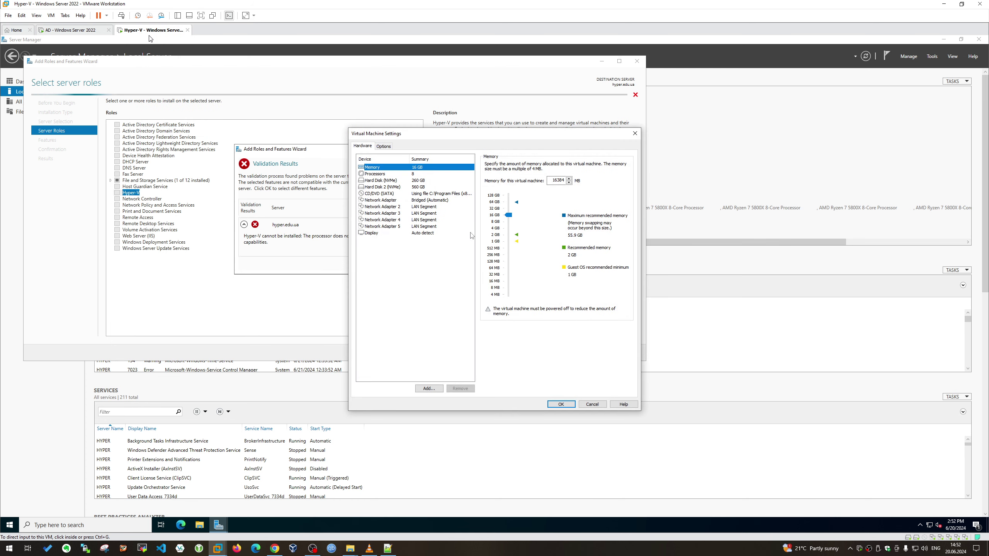
left_click(412, 174)
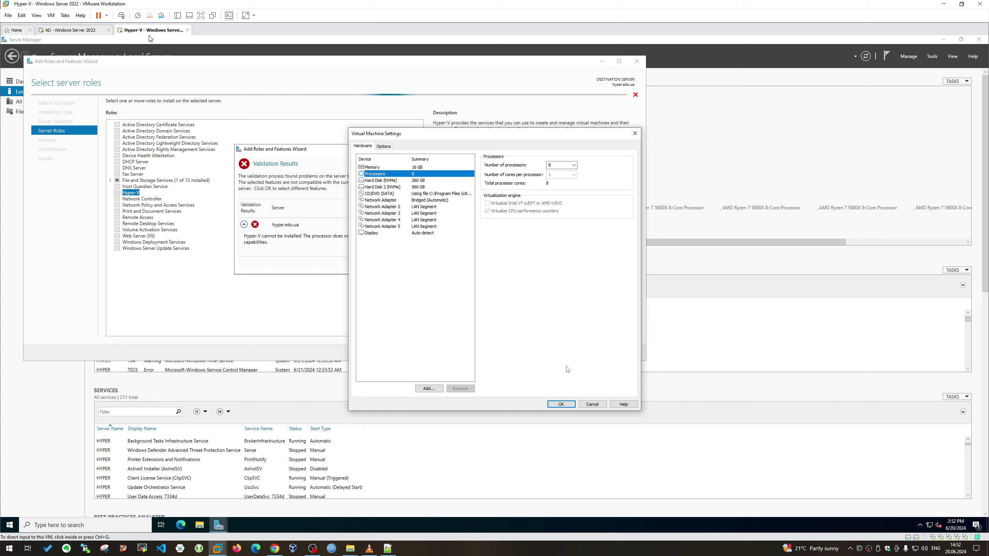
left_click(561, 405)
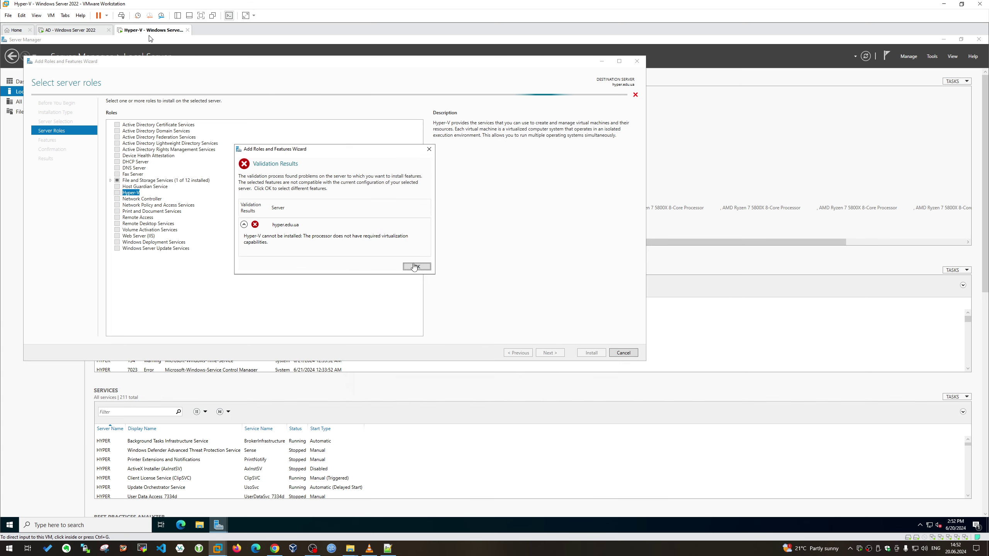
left_click(419, 268)
left_click(624, 353)
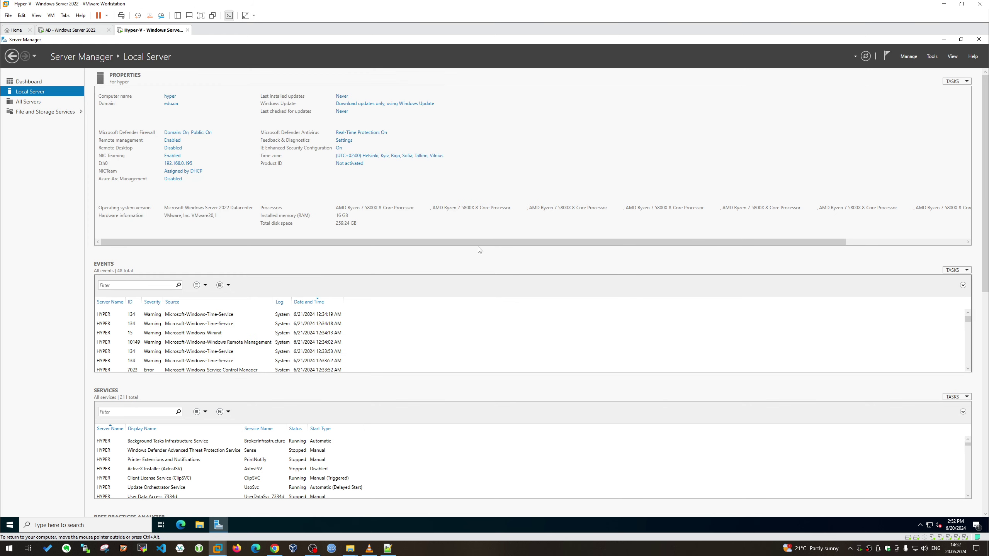
Power off the Hyper-V VM and reopen it from the Library next to the AD VM
left_click(188, 30)
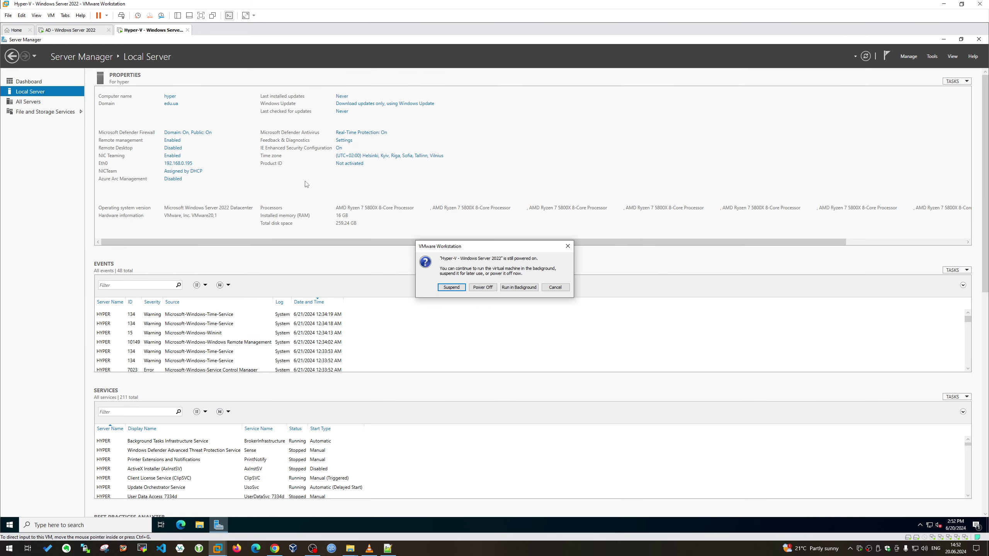
left_click(473, 287)
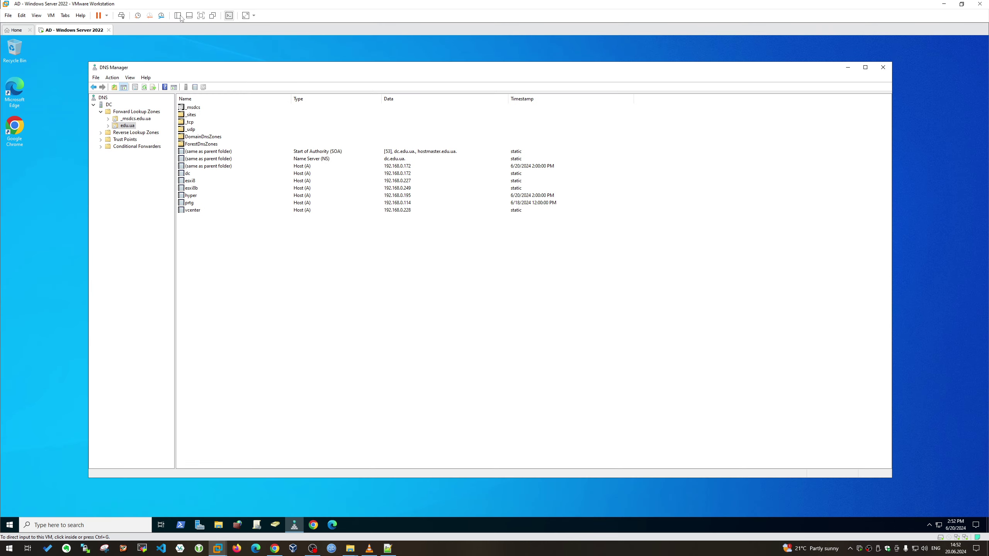
left_click(181, 17)
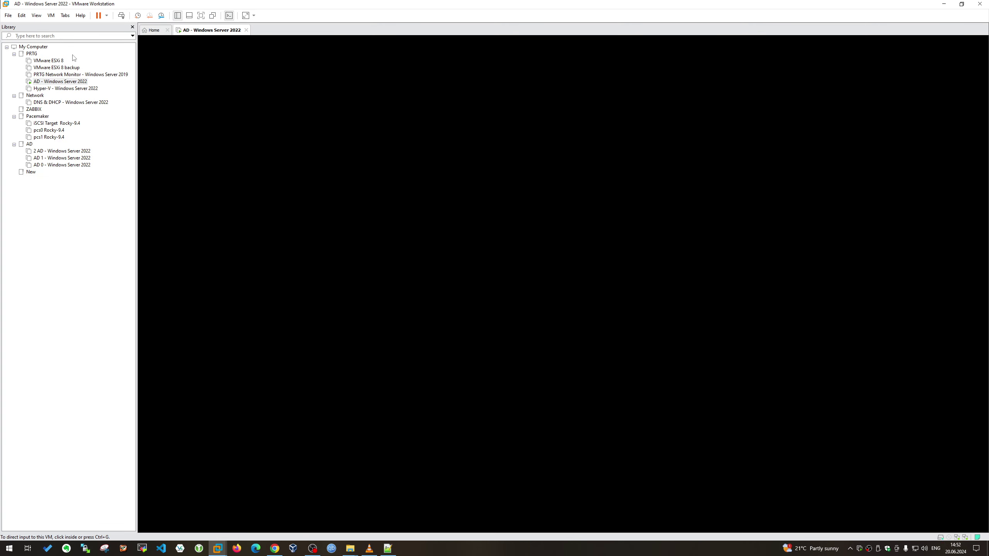
key("Return")
left_click(178, 15)
left_click(89, 31)
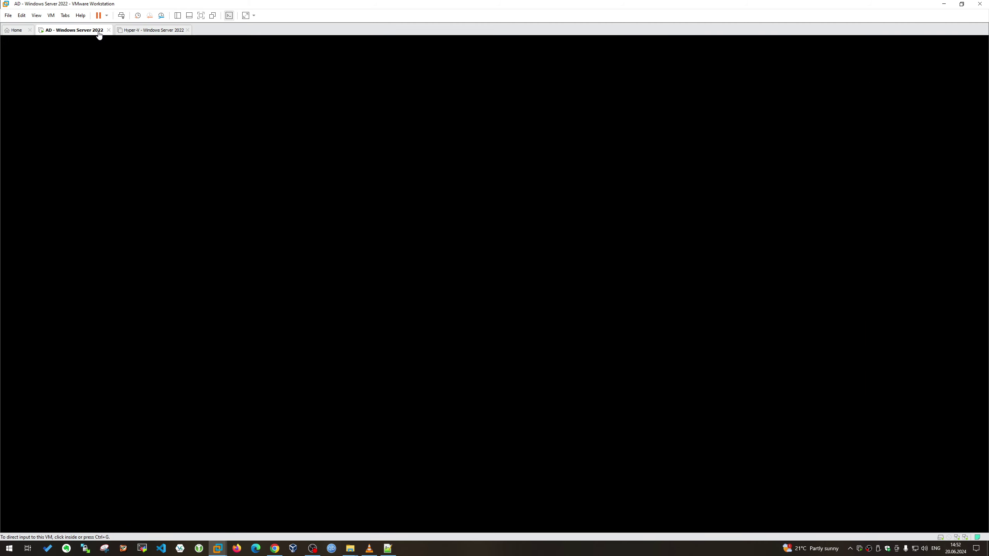
Tick Virtualize Intel VT-x/EPT or AMD-V/RVI for the Hyper-V VM's processors and power it on
left_click(151, 31)
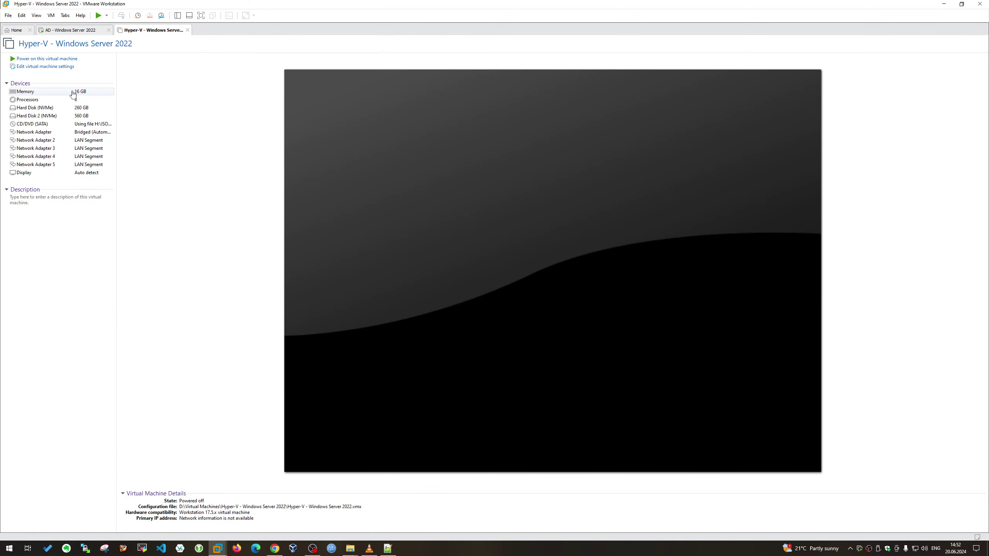
left_click(64, 68)
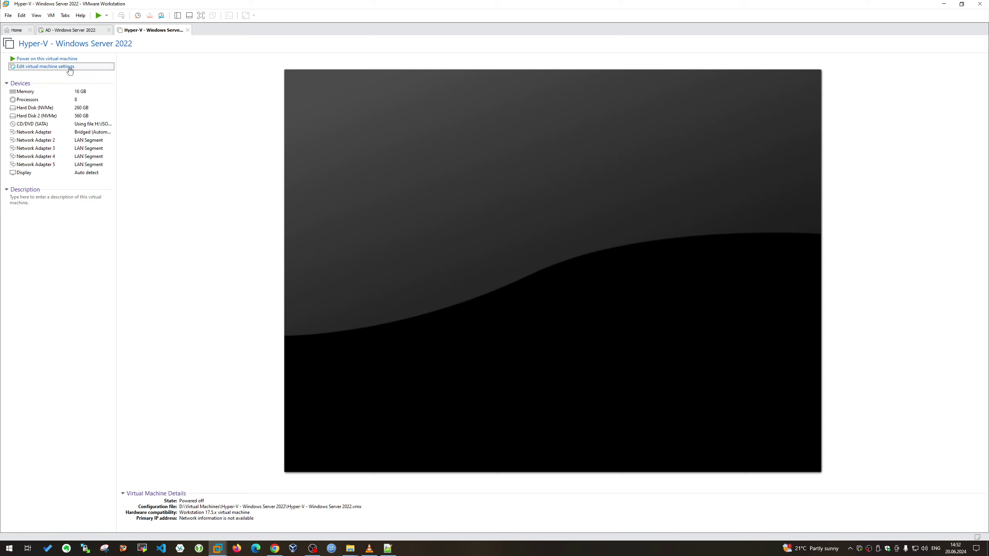
left_click(389, 174)
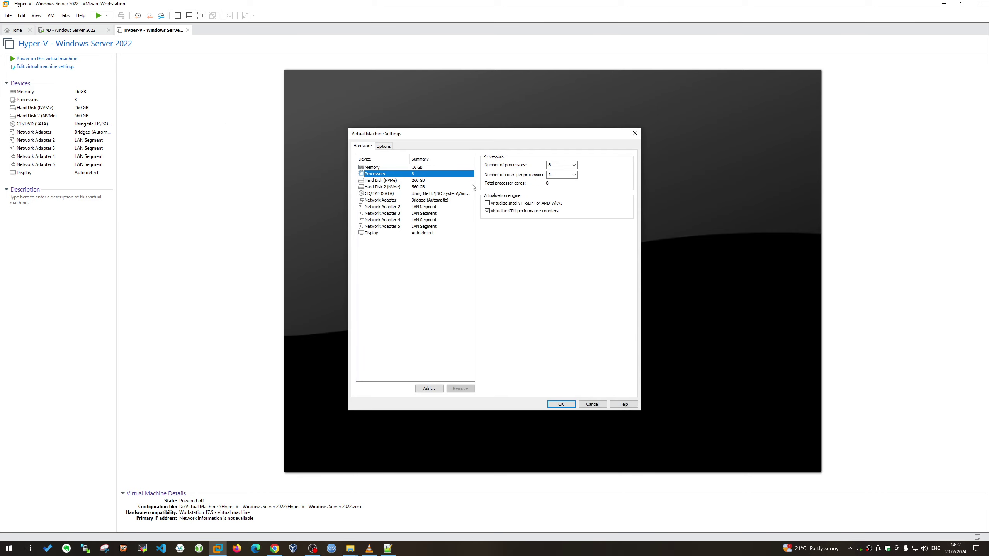
left_click(492, 205)
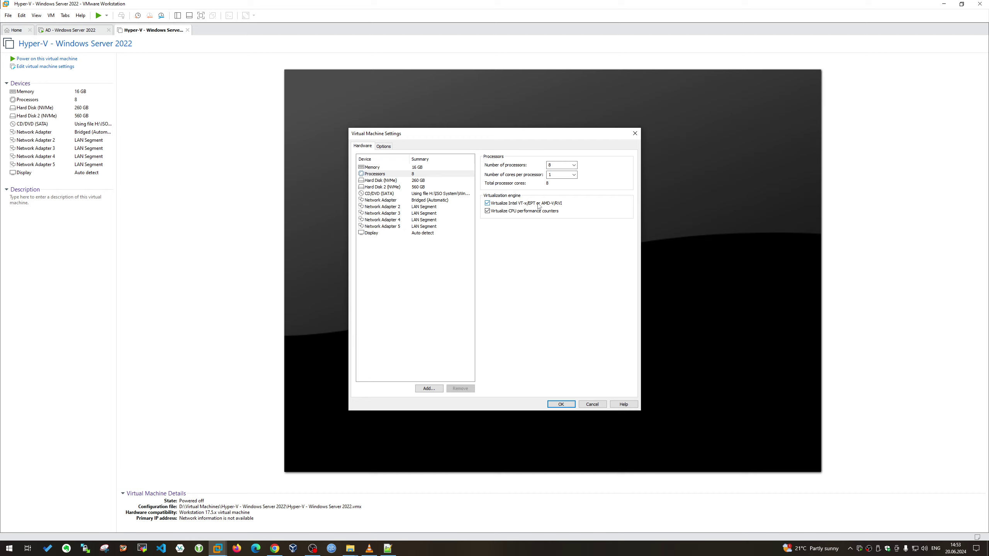
left_click(561, 404)
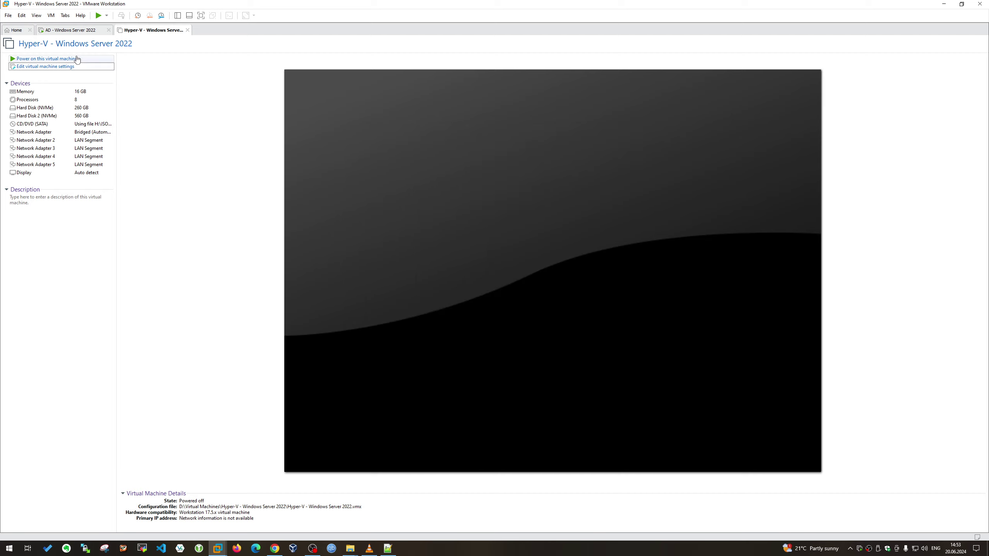
key("shift+Tab")
key("Return")
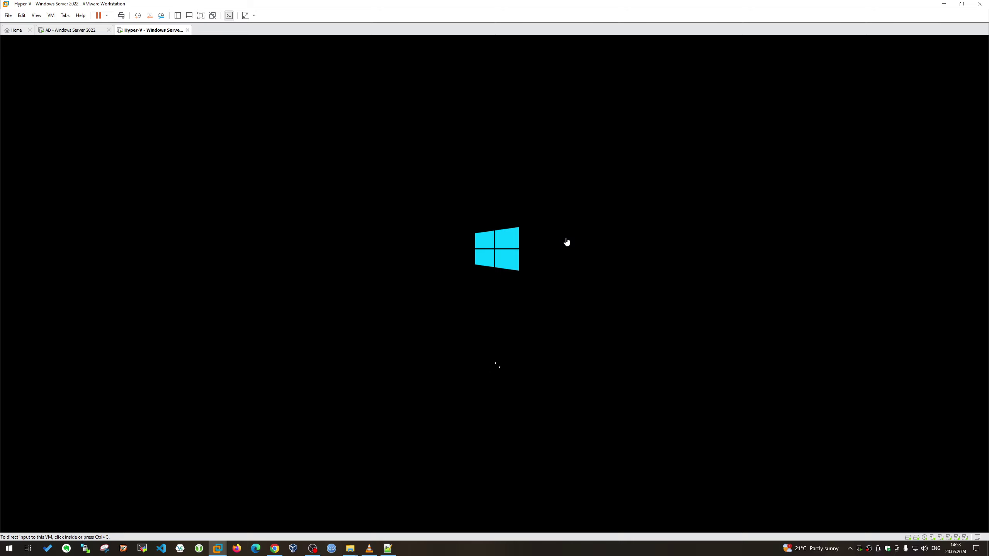
On the AD server, widen the DNS Manager tree and toggle edu.ua, then return to Hyper-V
left_click(86, 32)
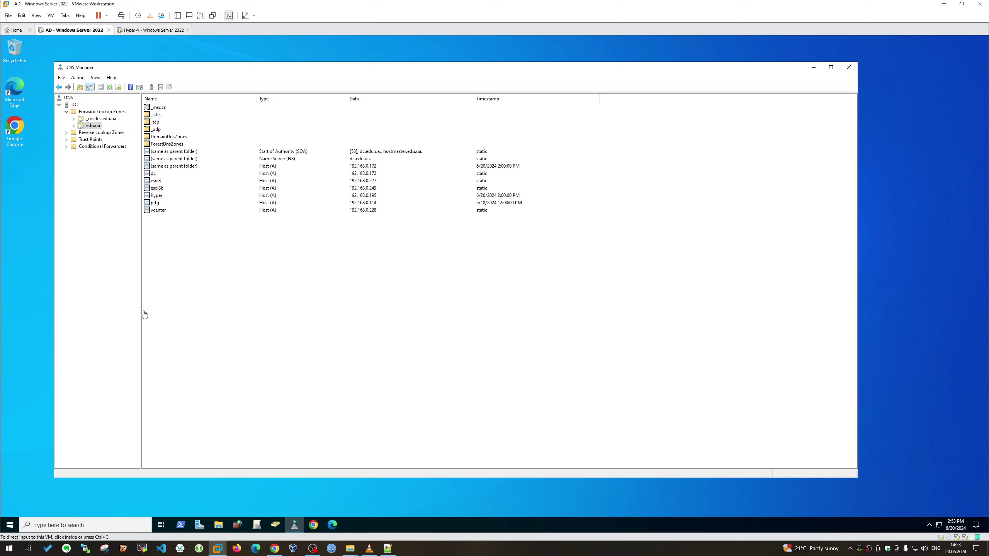
left_click_drag(141, 311, 184, 312)
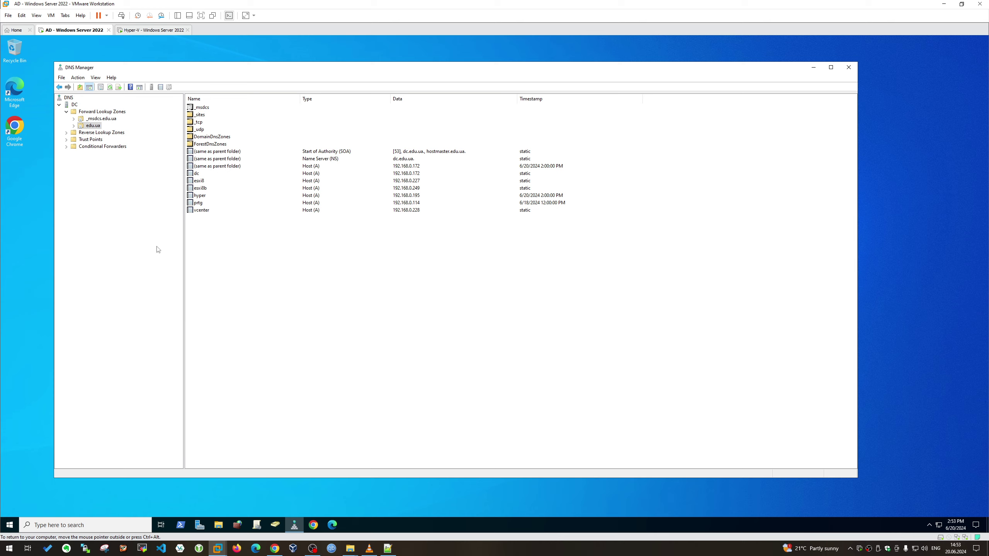
double_click(84, 127)
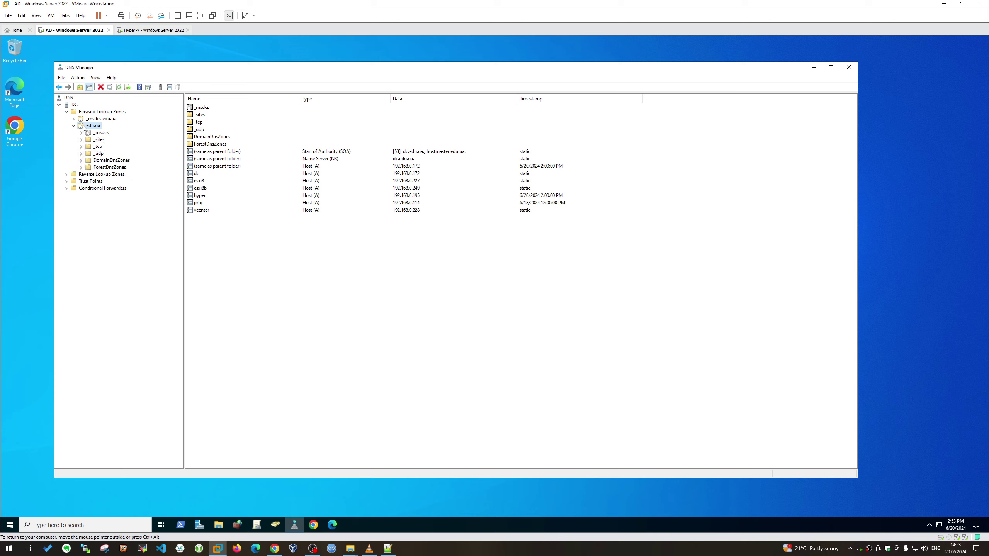
double_click(85, 128)
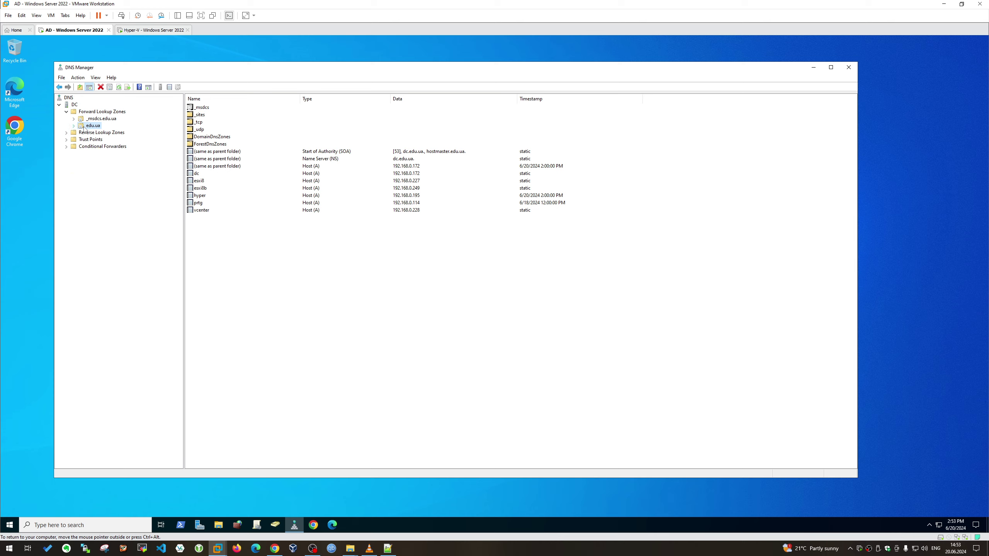
left_click(151, 31)
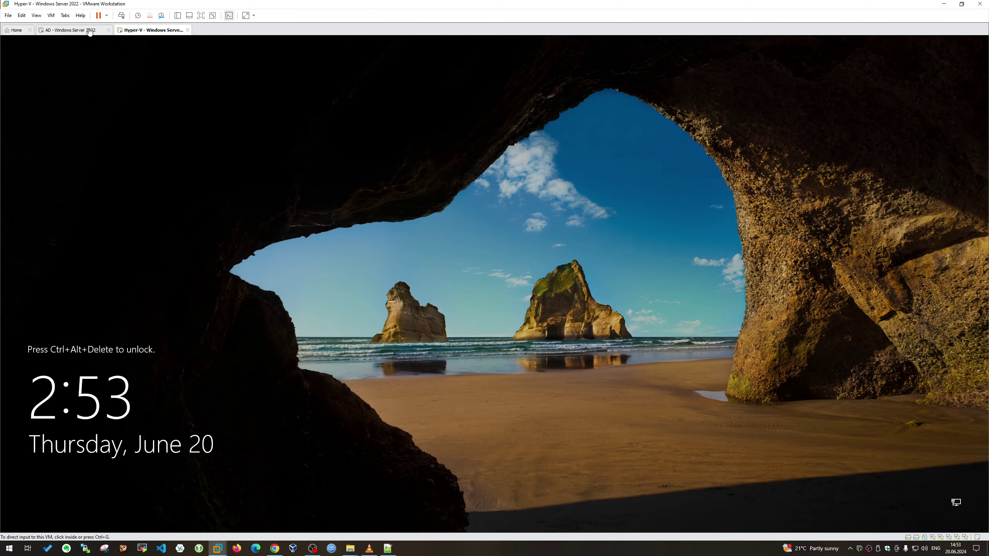
Sign in to the Hyper-V server with the account password and cancel the Shutdown Event Tracker
left_click(90, 31)
left_click(143, 32)
left_click(126, 15)
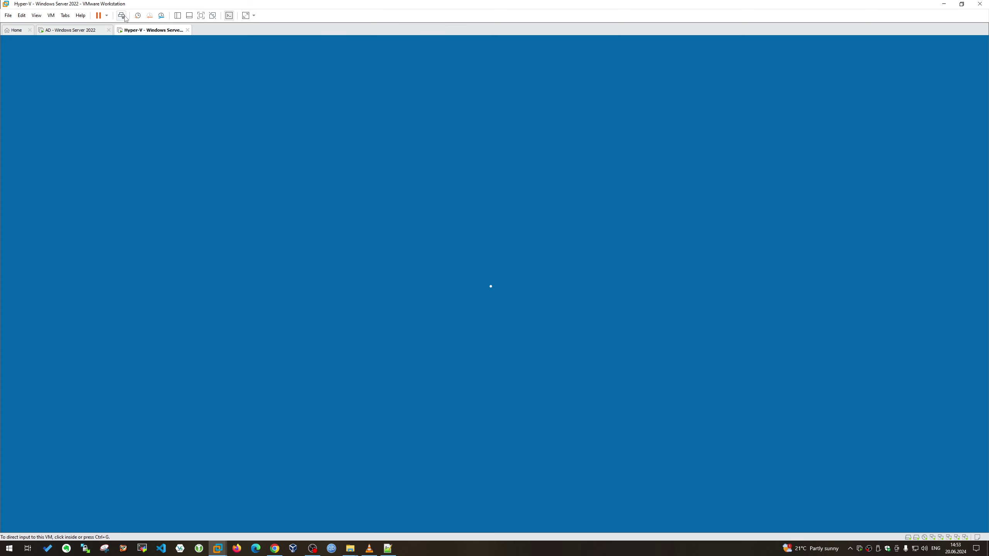
type("Pa$$w0rd")
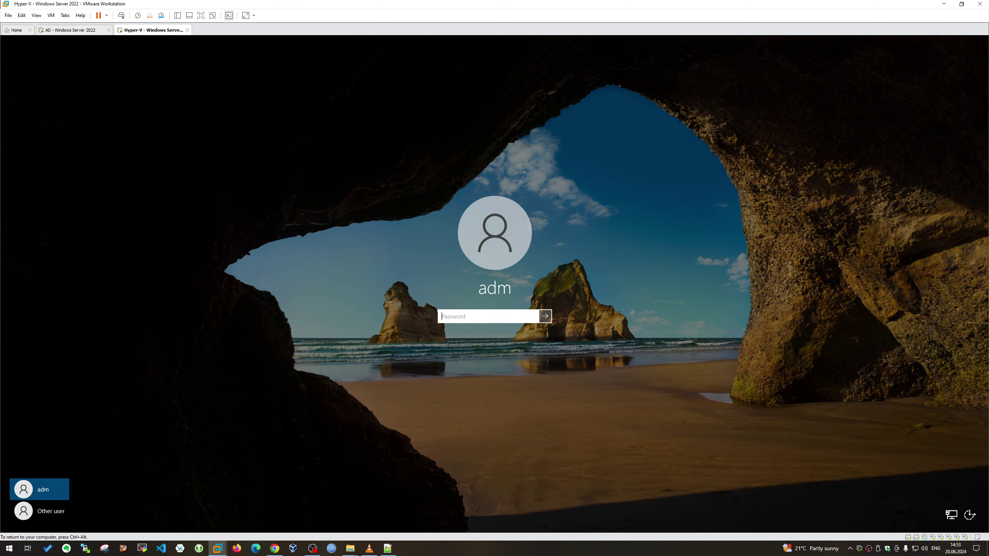
key("Return")
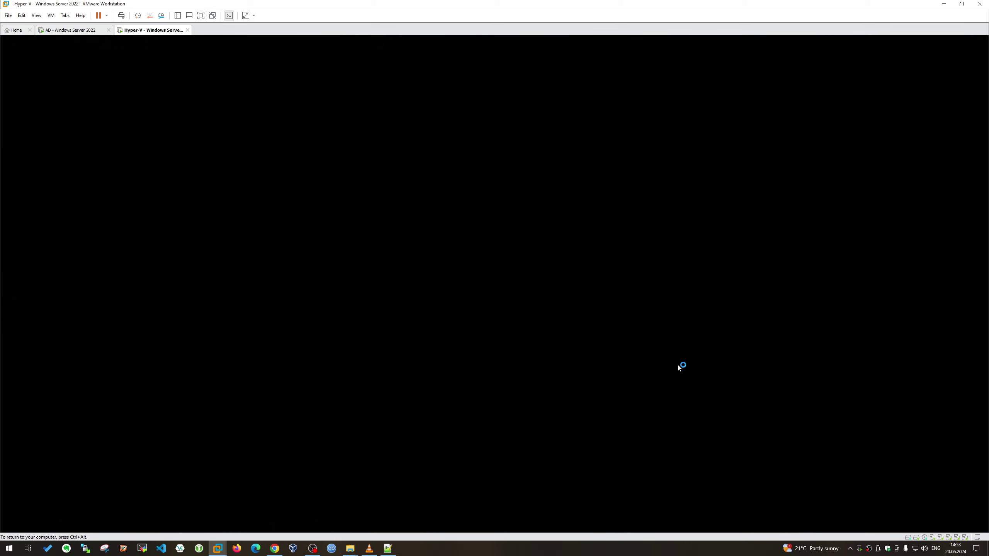
key("ctrl+alt")
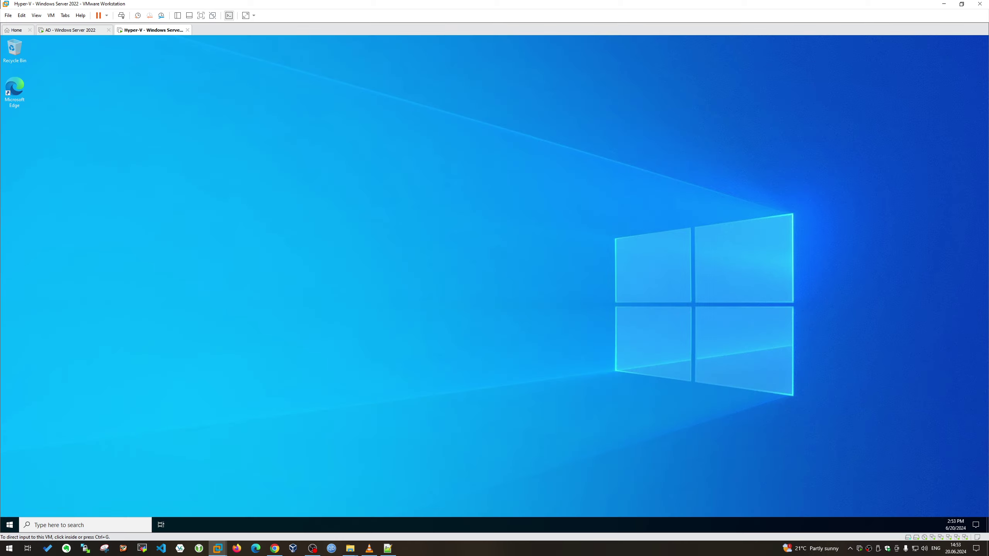
left_click(514, 329)
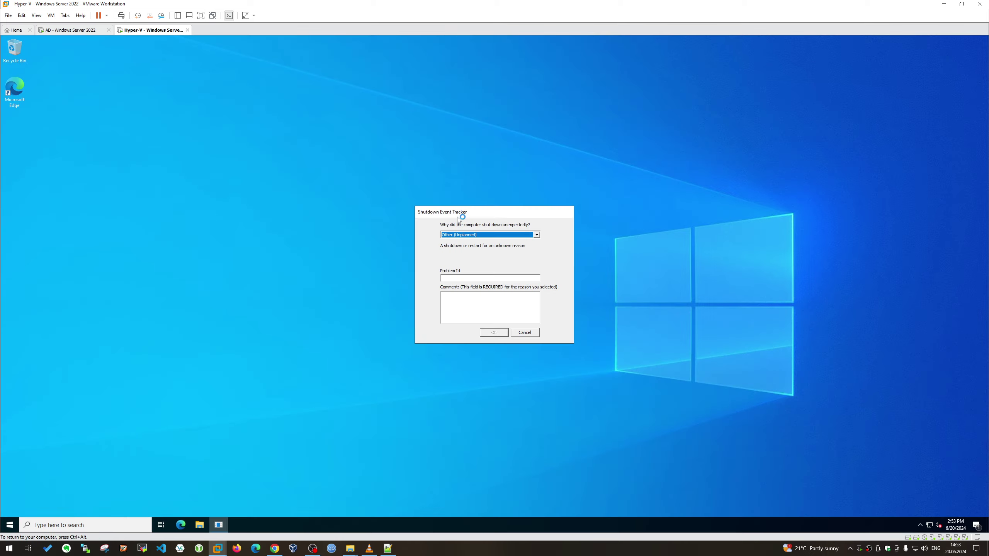
left_click(523, 333)
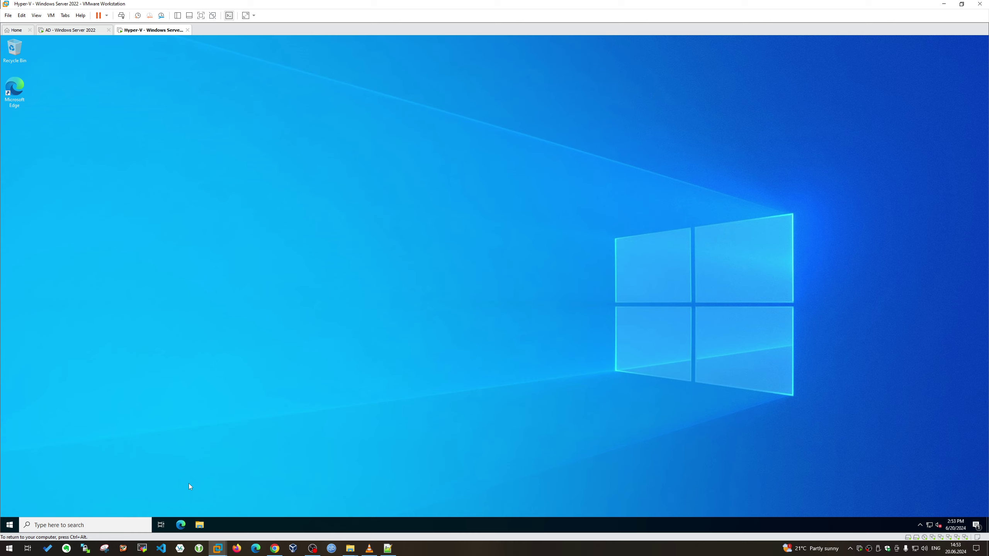
Open the notifications panel, expand the quick actions, and close it again
key("ctrl+alt")
left_click(968, 318)
left_click(975, 524)
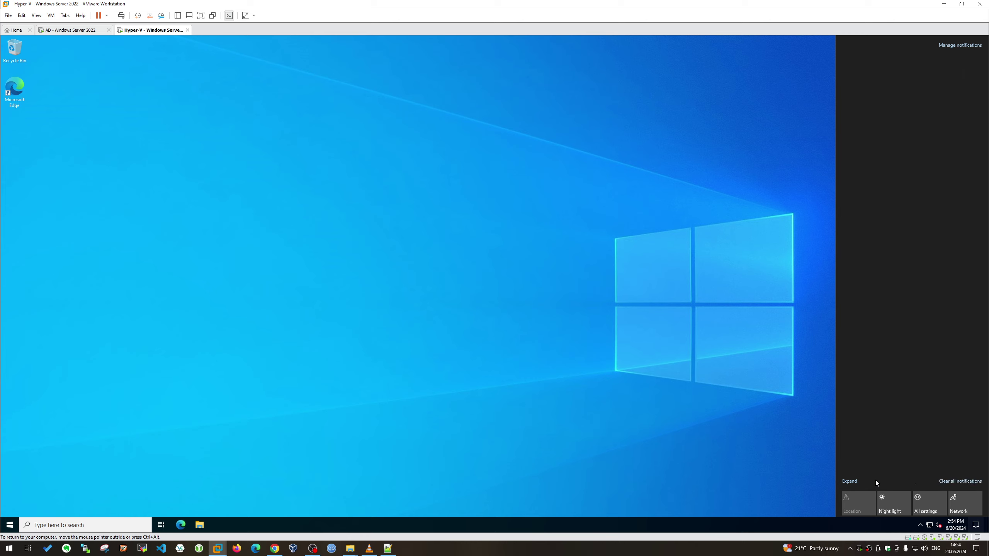
left_click(858, 481)
left_click(919, 524)
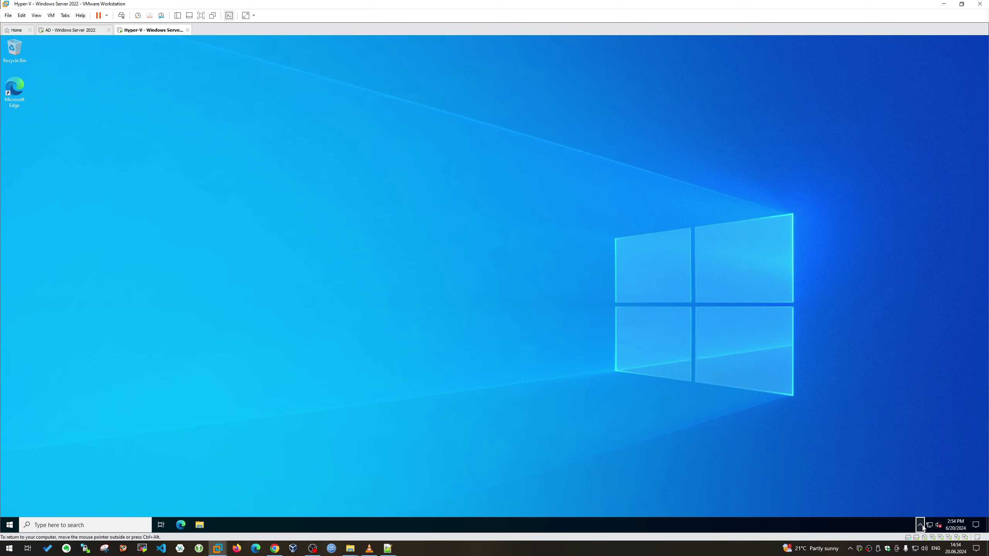
Move the muted speaker icon among the hidden tray icons, then open the Start menu
left_click_drag(938, 525, 930, 496)
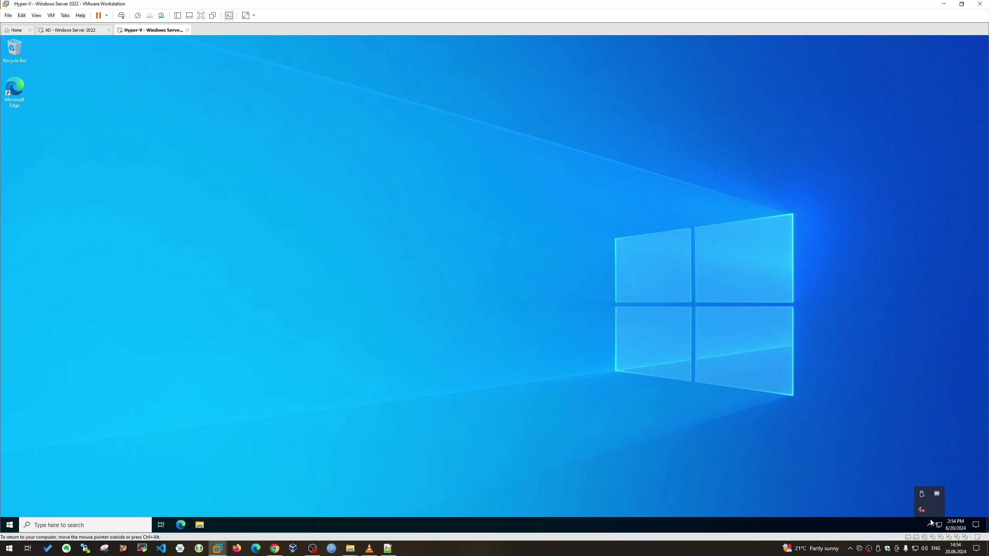
left_click(927, 524)
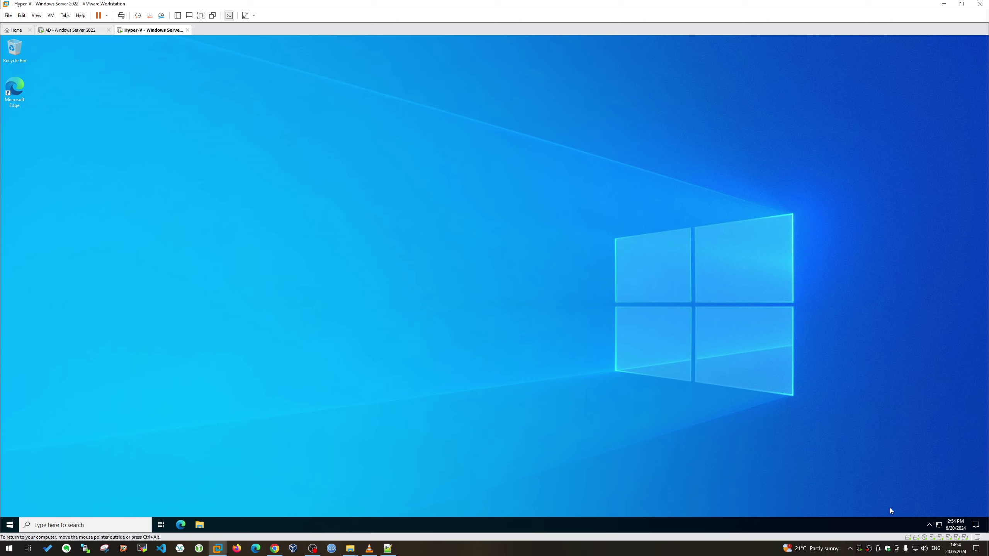
left_click(929, 524)
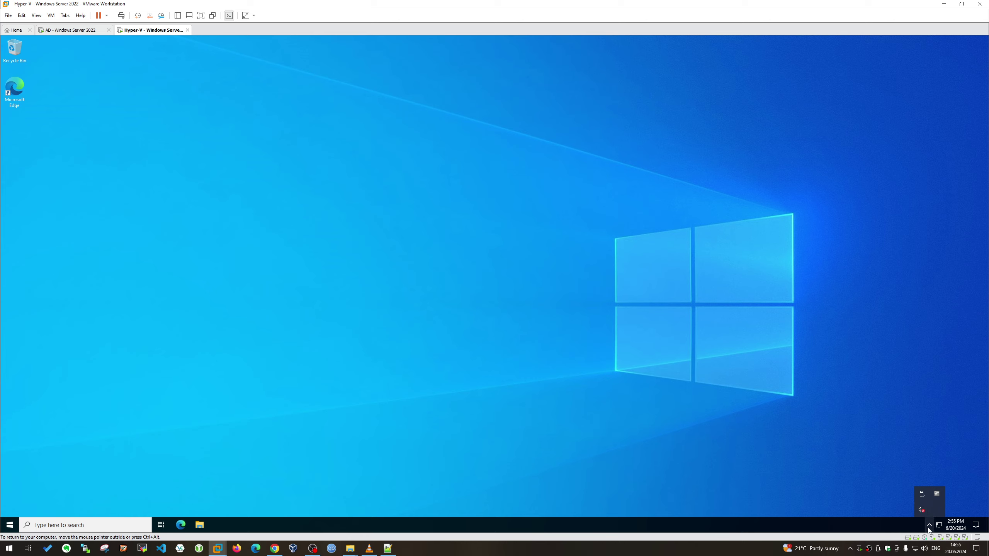
left_click(929, 525)
left_click(929, 526)
left_click(929, 527)
left_click(929, 527)
left_click(9, 524)
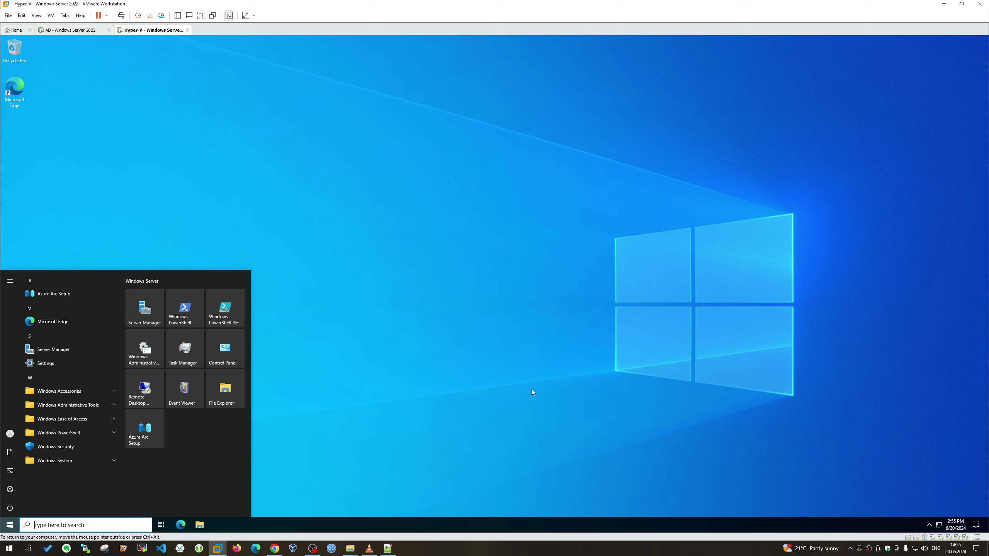
Launch Server Manager from Start, show the Local Server page, and open the Manage menu
left_click(145, 311)
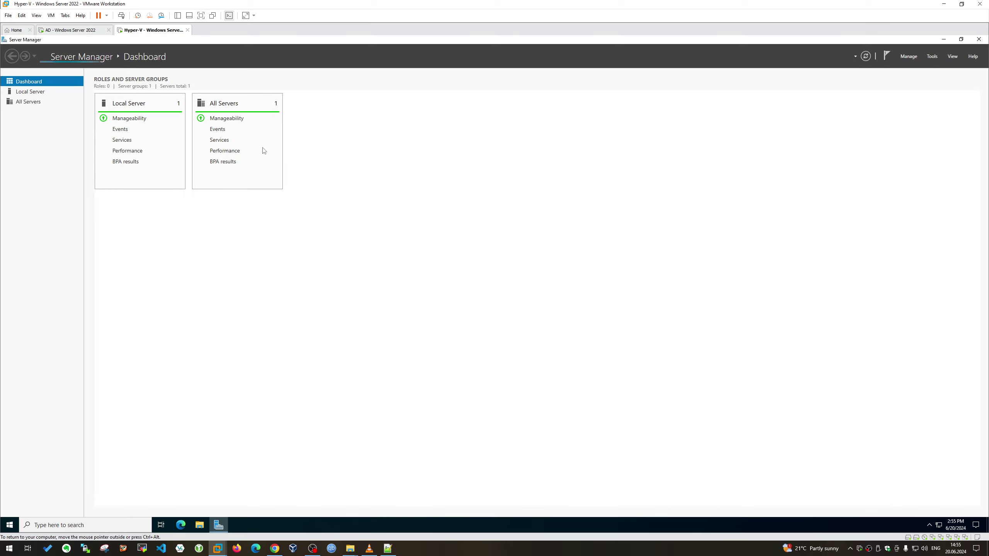
left_click(34, 92)
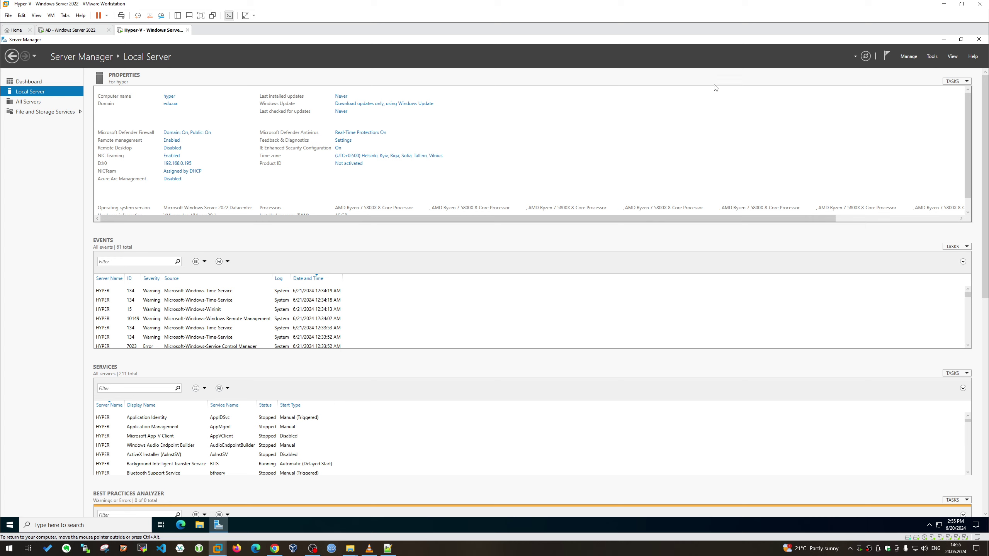
left_click(908, 56)
Start Add Roles and Features on this server, selecting Hyper-V with its required features
left_click(909, 69)
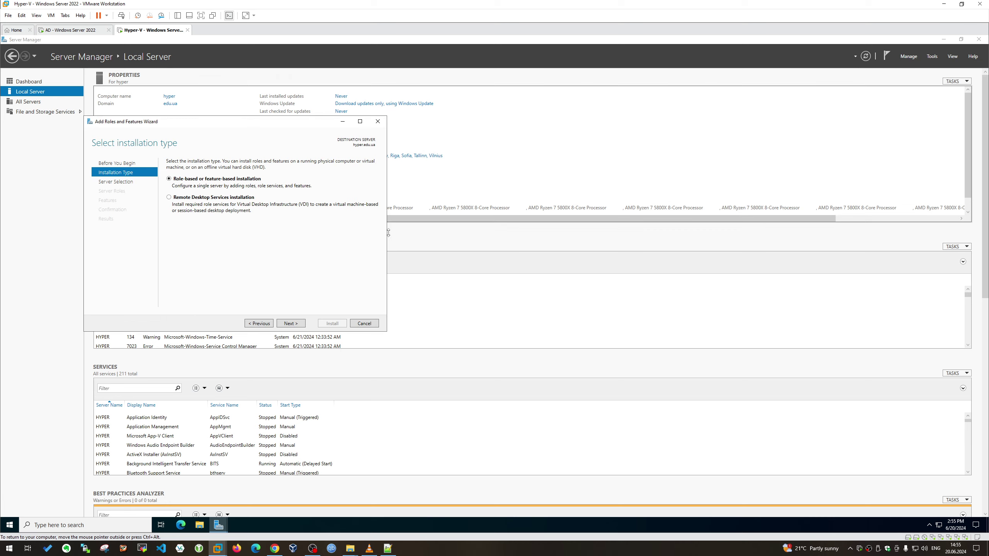
left_click(294, 325)
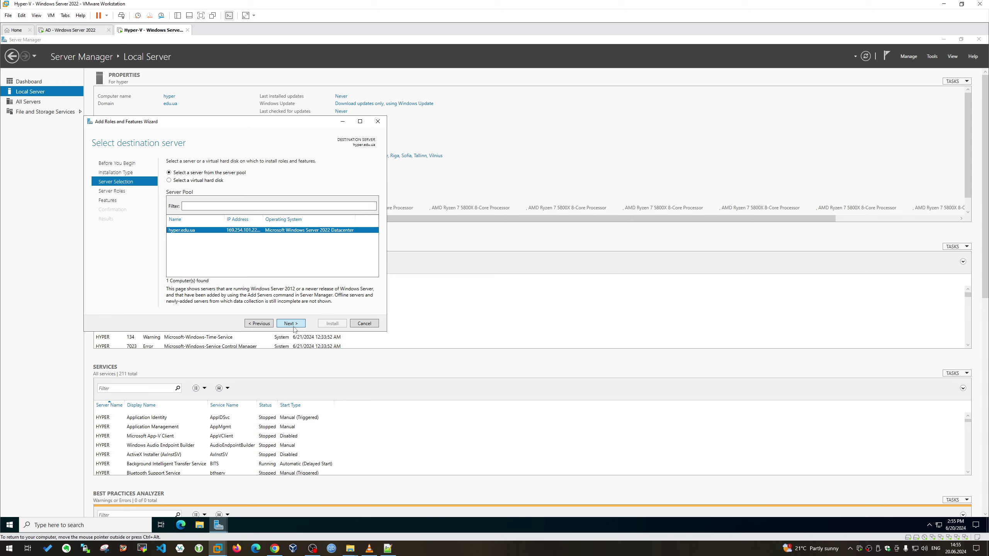
left_click(294, 327)
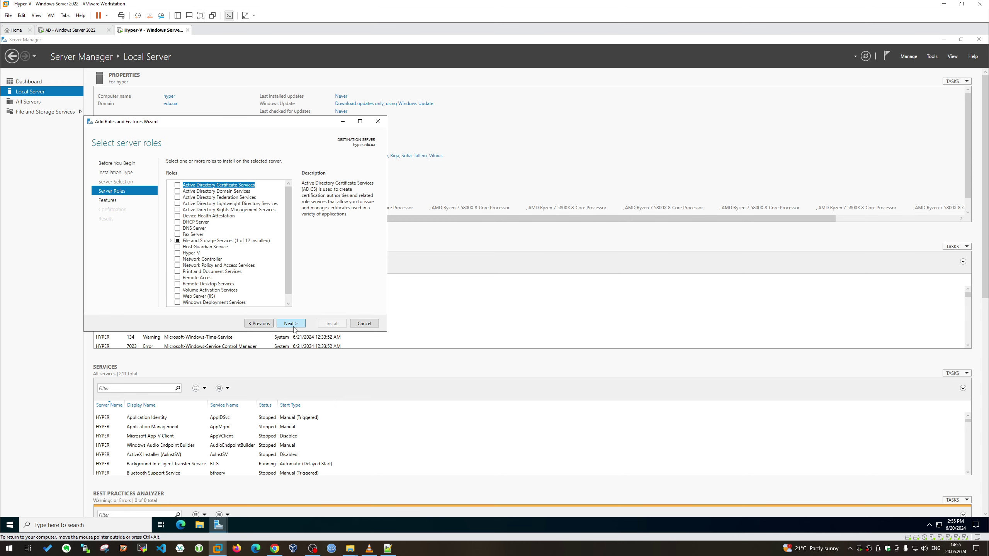
left_click(177, 253)
left_click(256, 290)
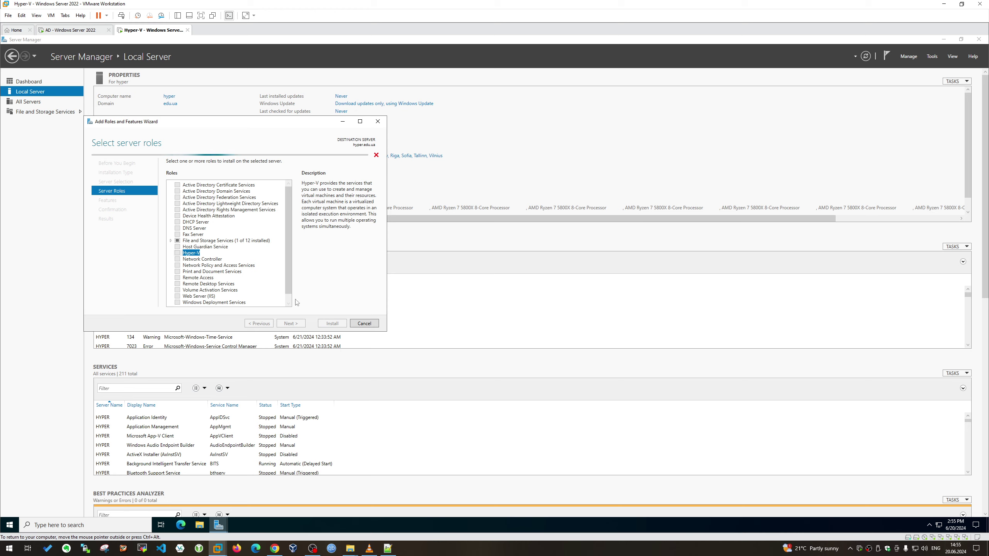
left_click_drag(386, 331, 827, 425)
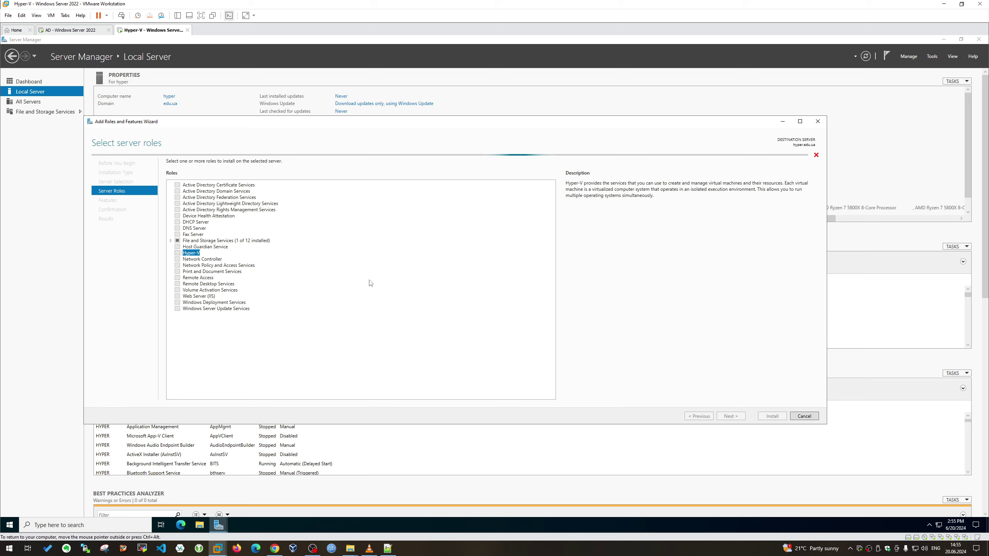
left_click_drag(368, 121, 400, 136)
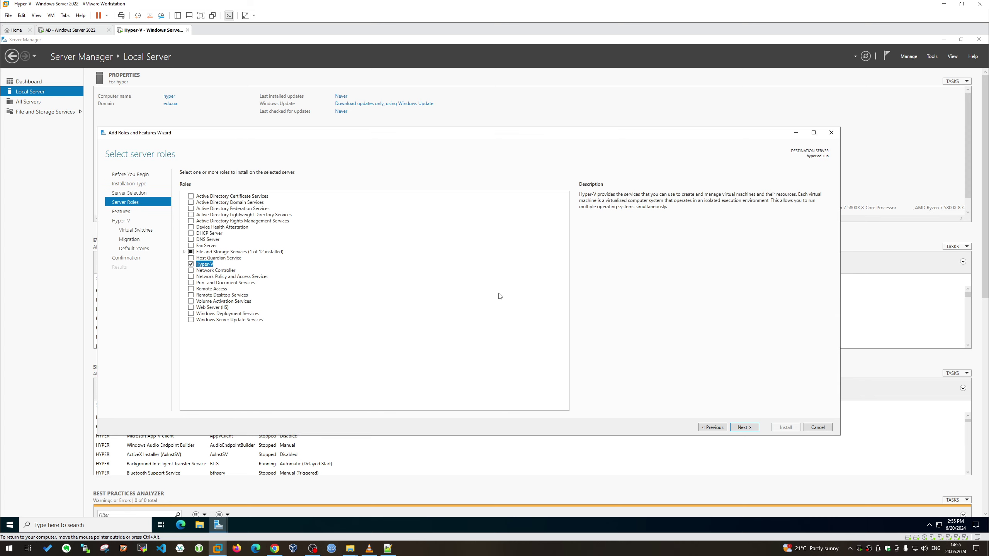
Continue past Features, choose Eth0 for the virtual switch, and skip Migration
left_click(744, 428)
left_click(744, 427)
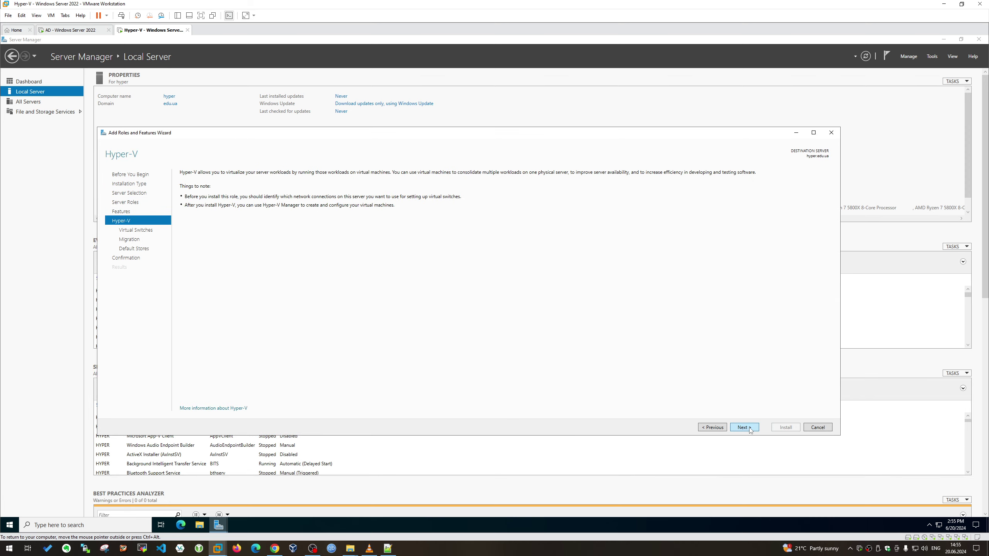
left_click(744, 427)
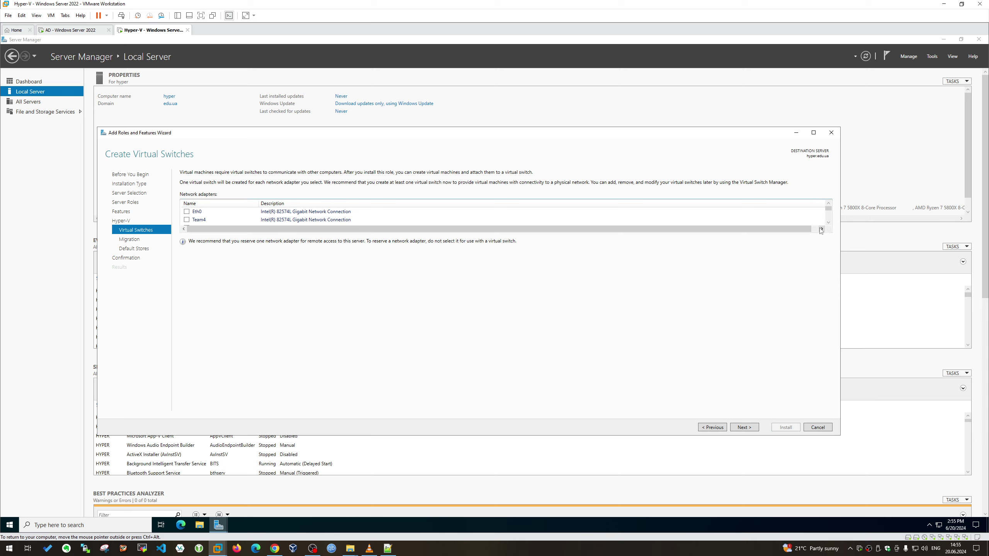
left_click(186, 212)
left_click(740, 427)
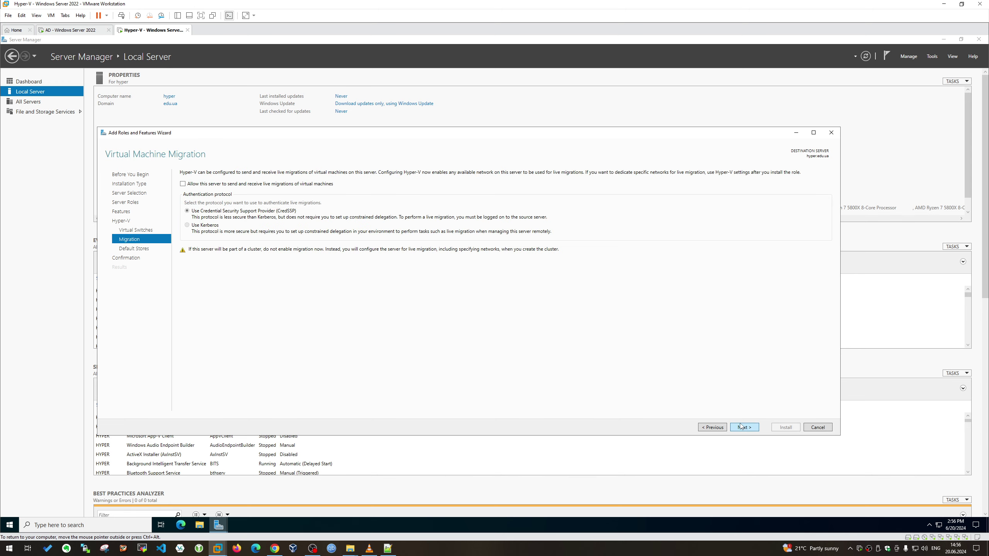
left_click(744, 427)
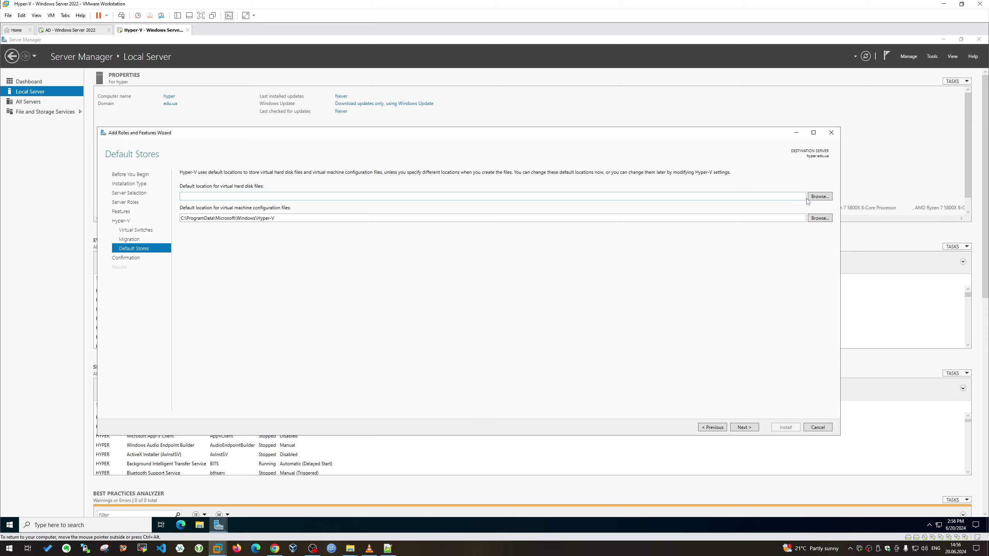
Open Disk Management and enlarge it to show Disk 1's 560 GB unallocated space
right_click(10, 522)
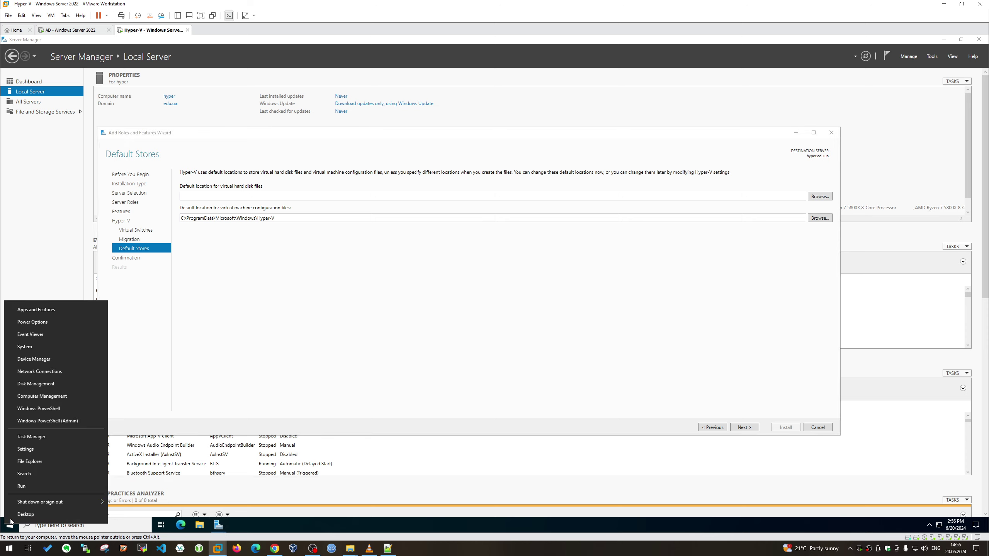
left_click(58, 383)
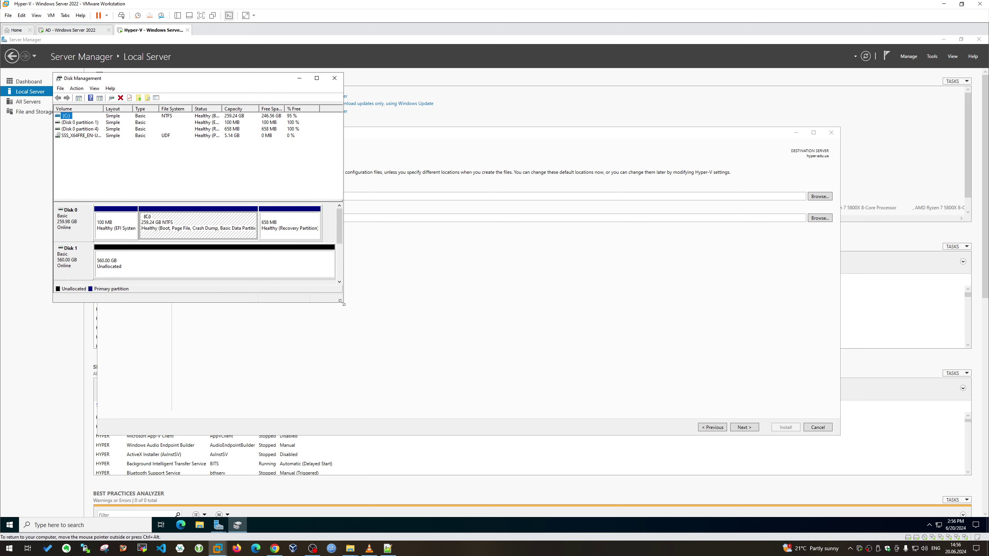
left_click_drag(343, 304, 748, 503)
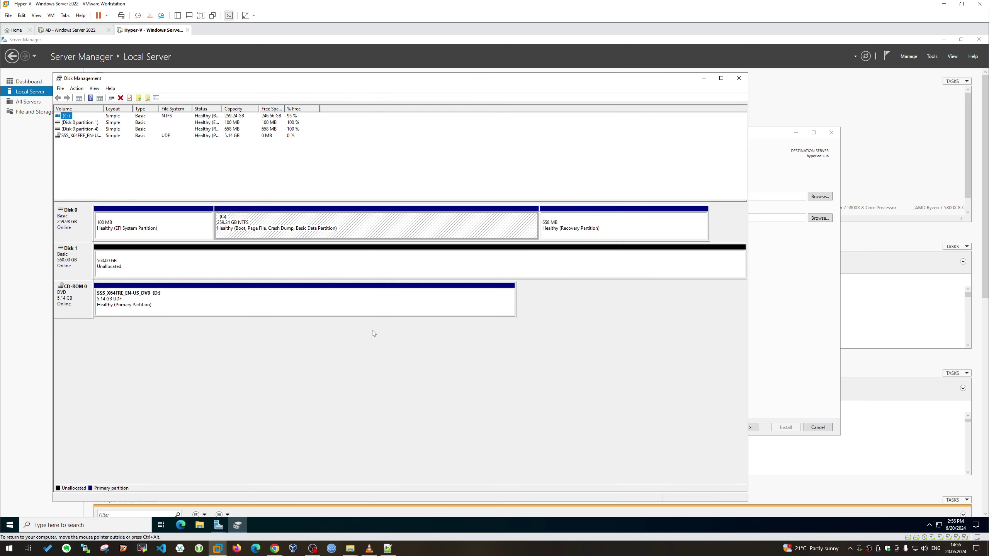
left_click_drag(747, 317, 896, 316)
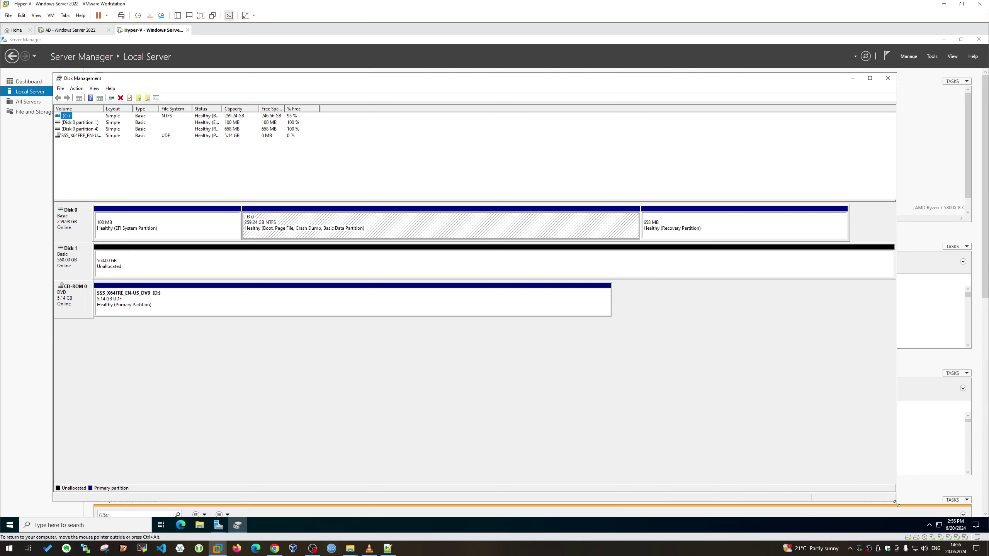
left_click_drag(894, 504, 945, 413)
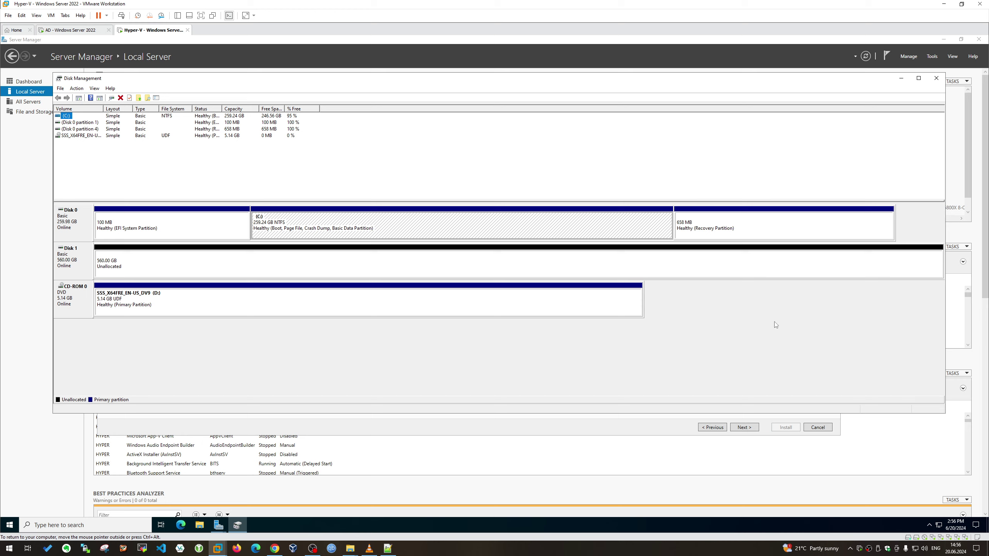
right_click(678, 267)
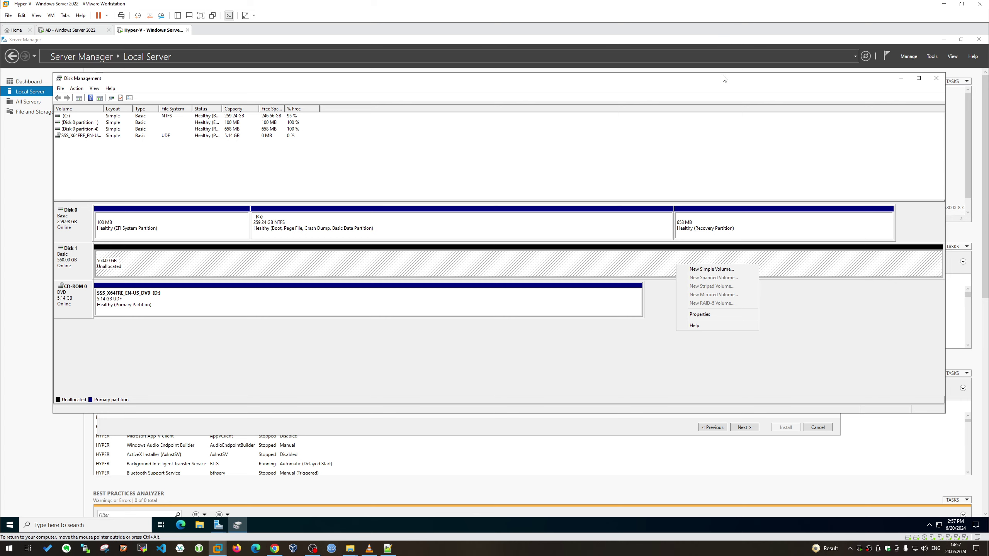
Launch the New Simple Volume Wizard on Disk 1's 560 GB unallocated space
left_click(565, 355)
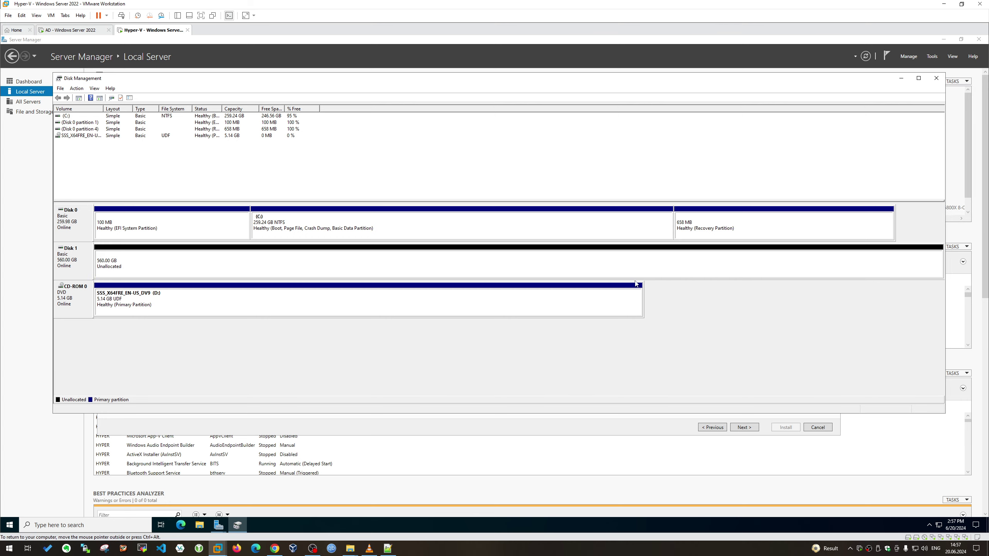
left_click(664, 265)
right_click(664, 265)
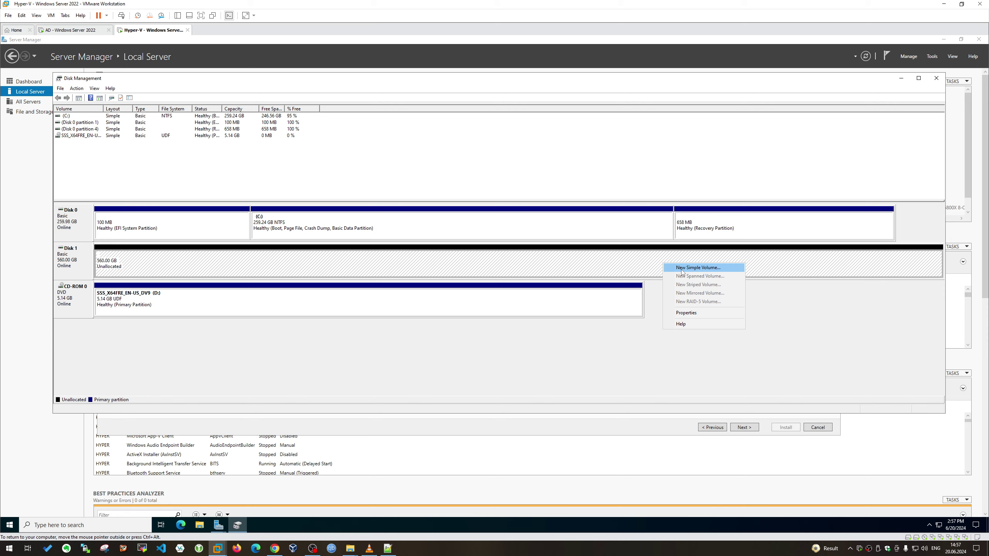
right_click(598, 306)
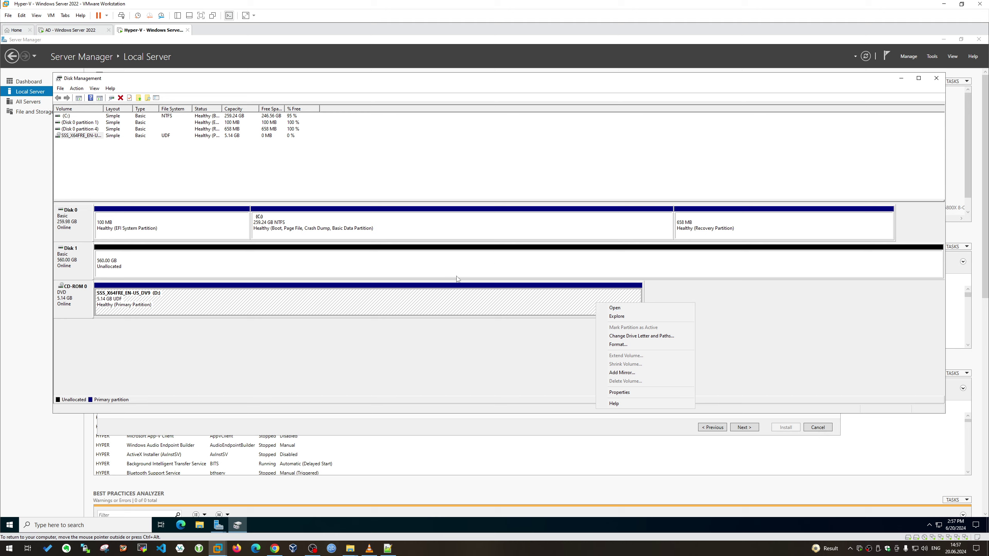
right_click(443, 276)
right_click(455, 264)
left_click(473, 269)
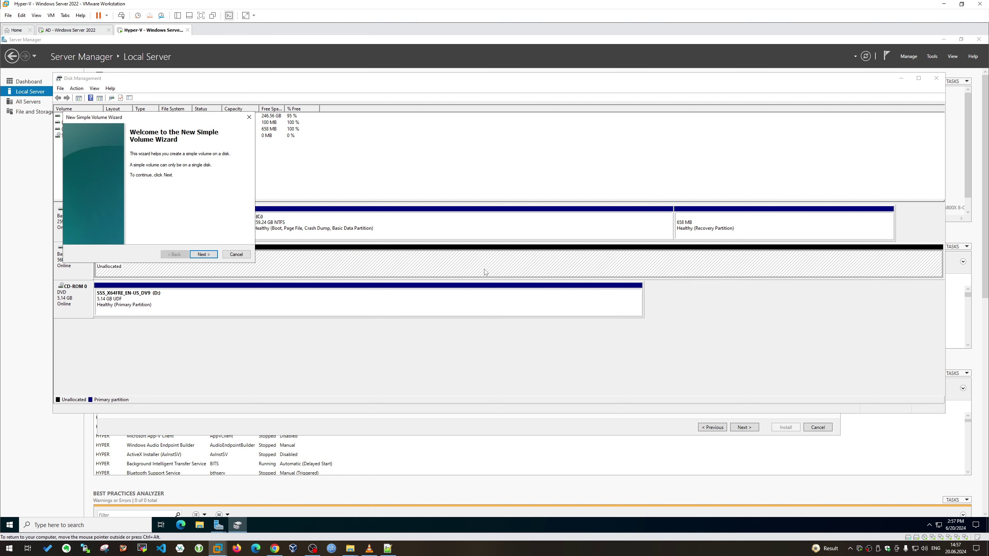
Keep the default volume size and drive letter E, and choose ReFS as the file system
left_click(208, 255)
left_click(209, 256)
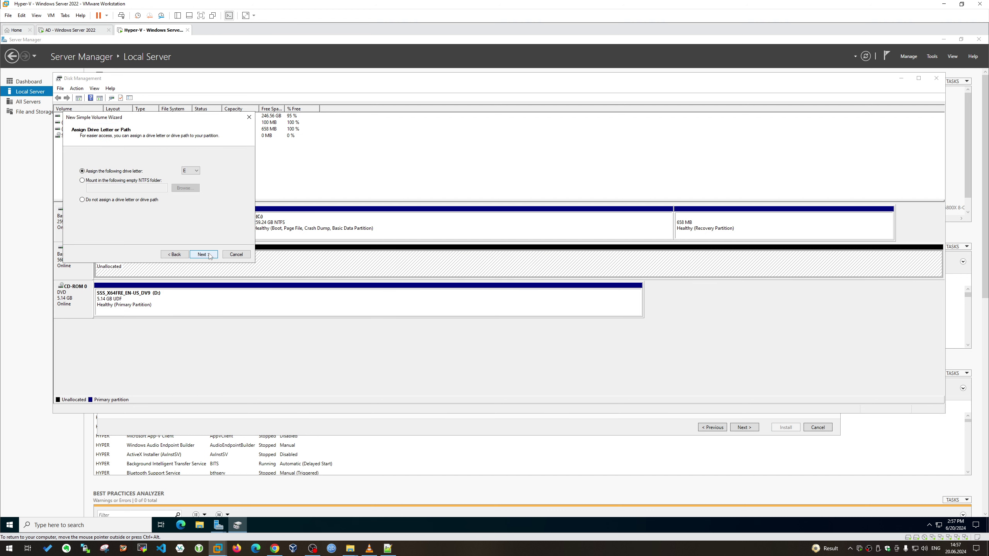
left_click(206, 255)
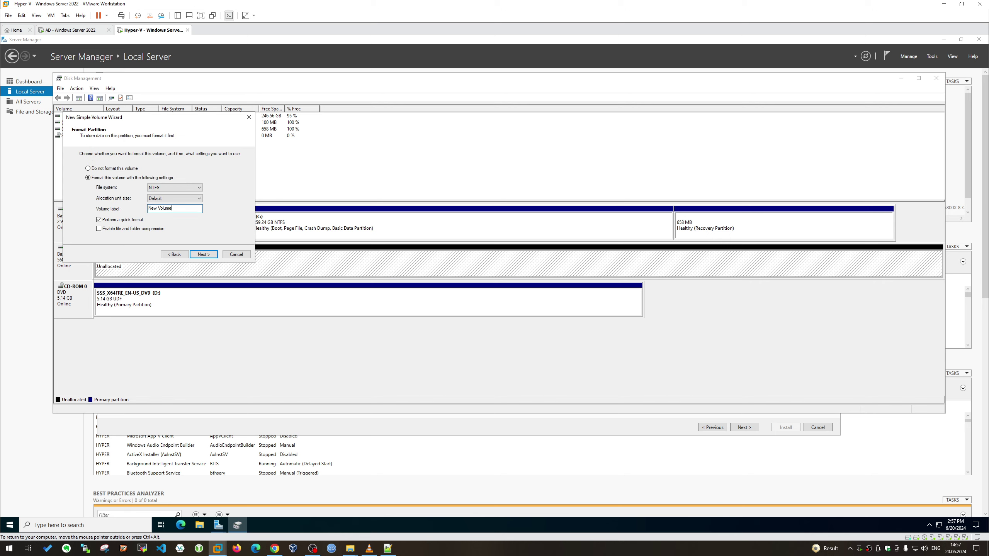
left_click_drag(177, 209, 107, 204)
type("VMs")
left_click(170, 199)
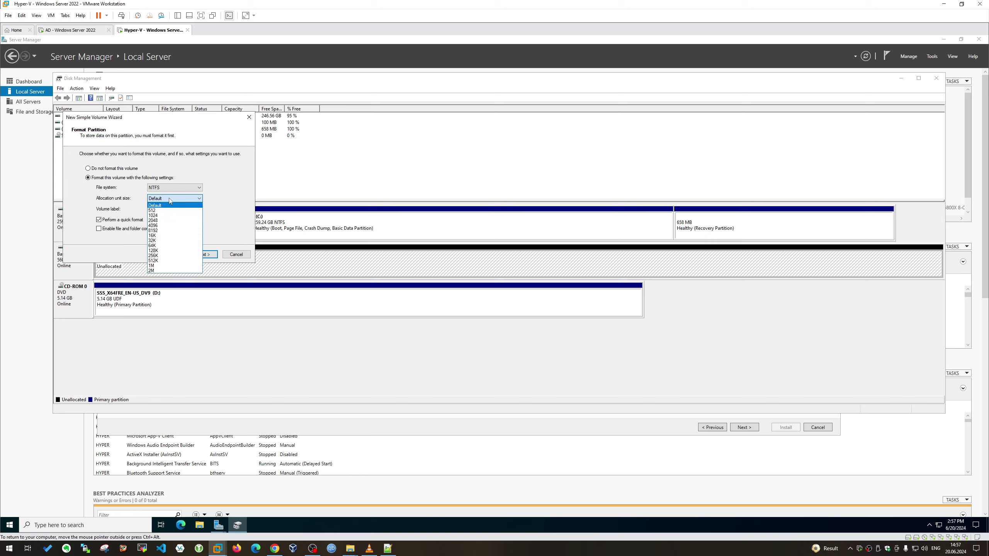
left_click(178, 186)
left_click(179, 188)
left_click(180, 189)
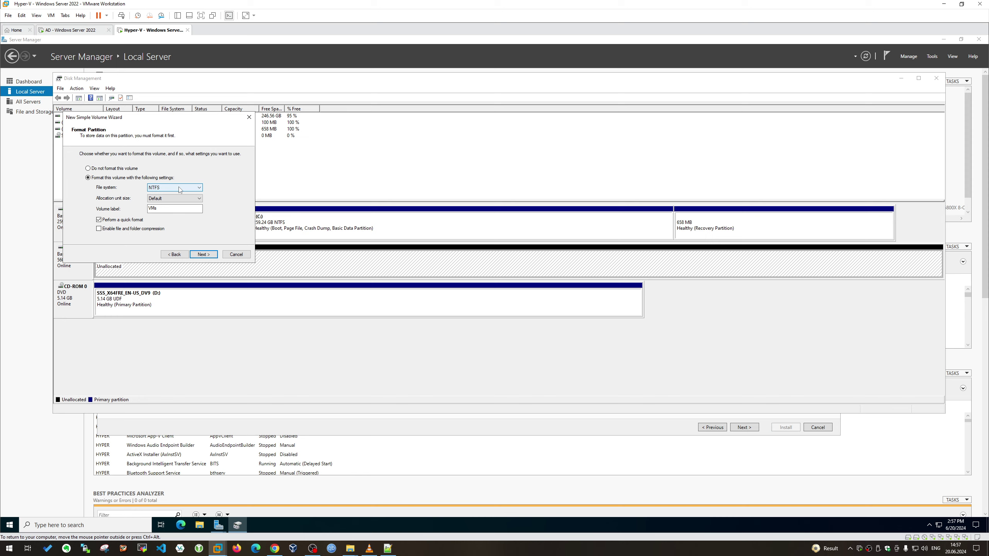
left_click(179, 188)
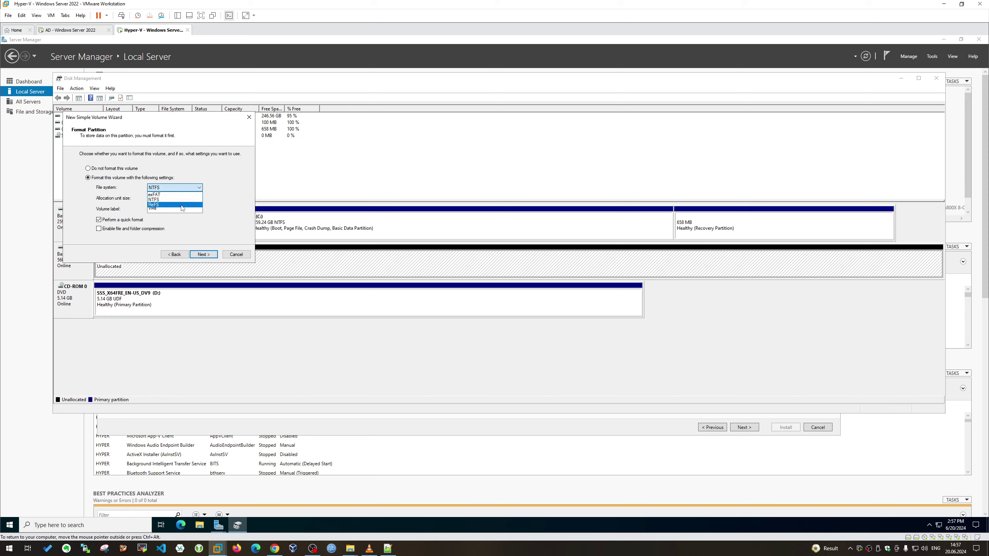
left_click(178, 207)
Keep the Default allocation size, label the volume VMs, and finish the wizard
left_click(178, 197)
left_click(187, 200)
left_click(188, 200)
left_click(221, 207)
left_click(186, 200)
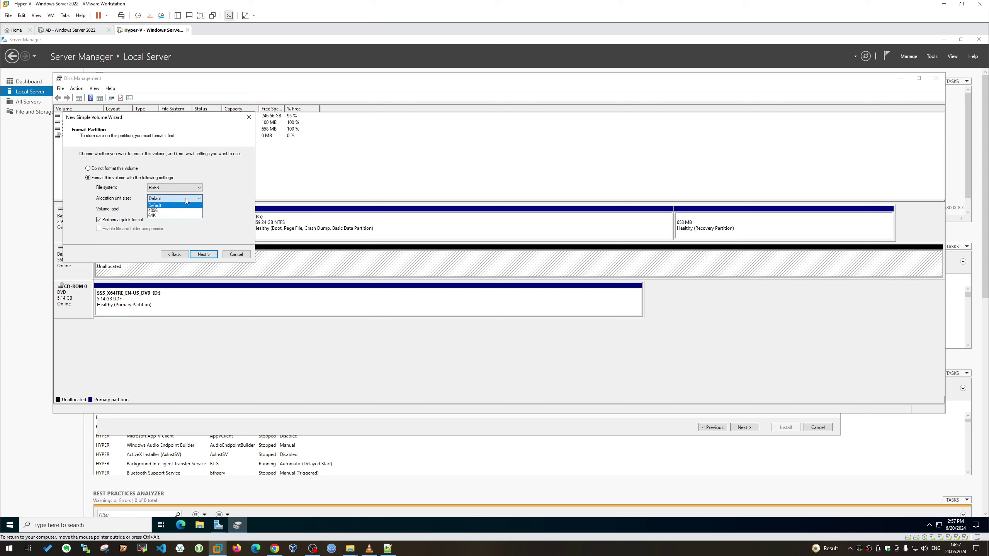
left_click(177, 209)
type("VMs")
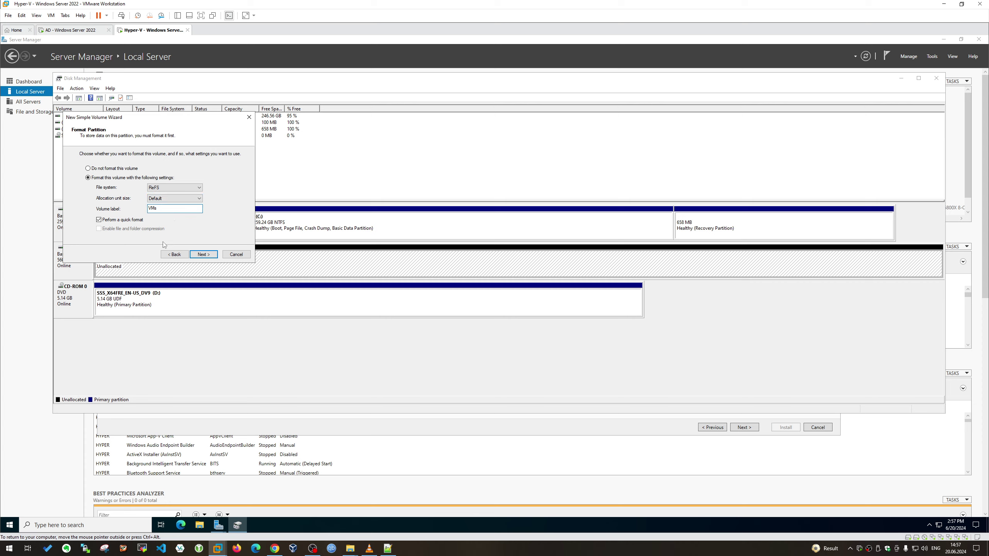
left_click(201, 254)
left_click(210, 255)
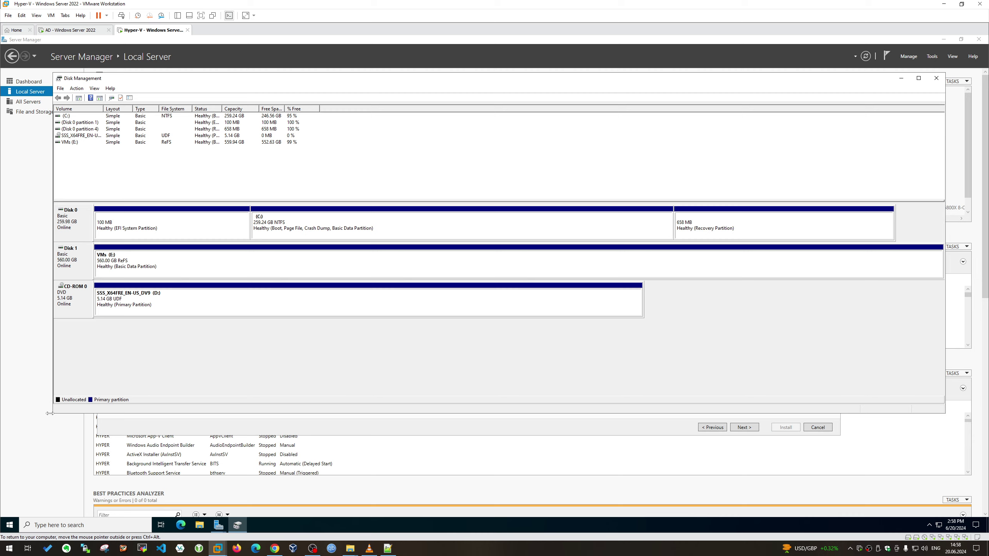
Enlarge and reposition Disk Management, then widen the Volume, File System and Status columns
left_click_drag(51, 416, 46, 384)
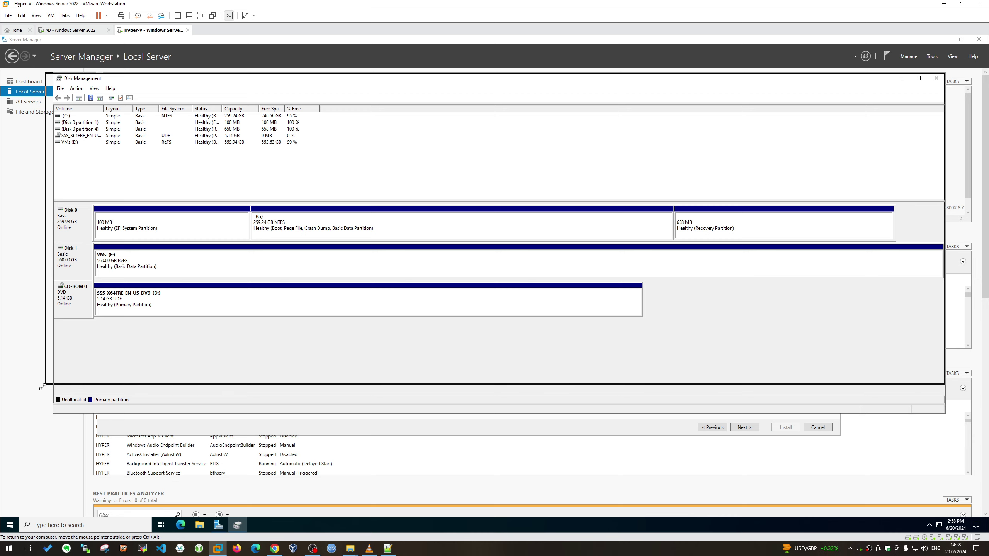
left_click_drag(193, 82, 171, 164)
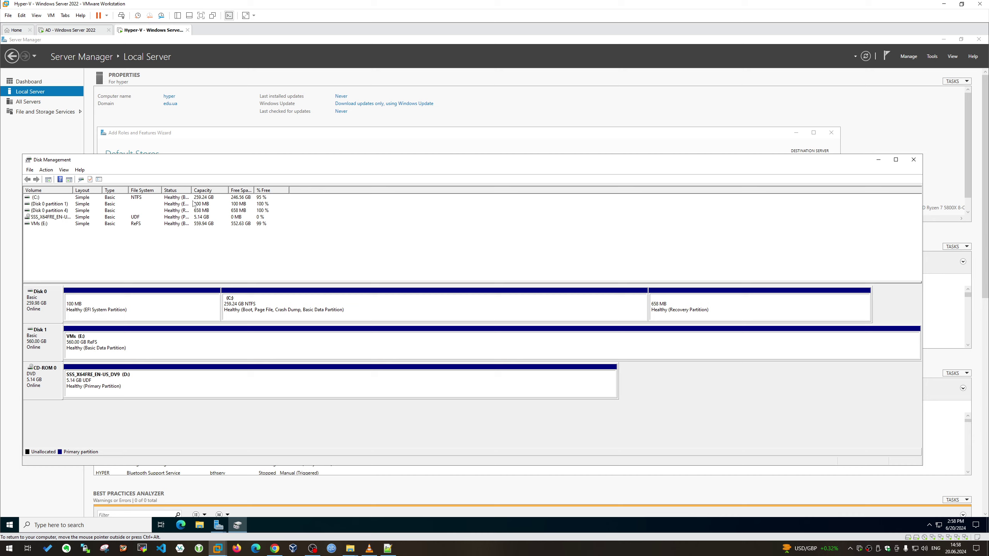
left_click_drag(191, 190, 288, 190)
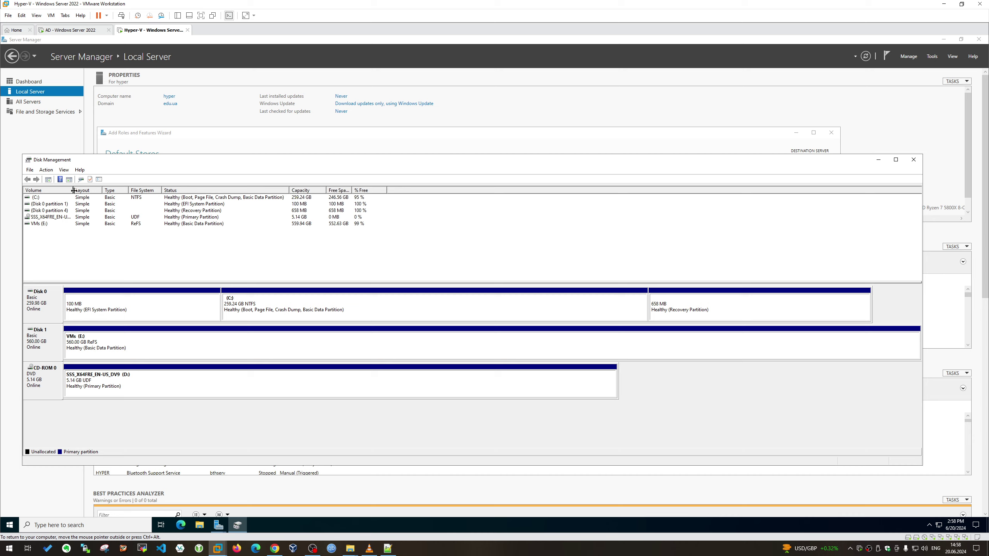
left_click_drag(72, 190, 235, 190)
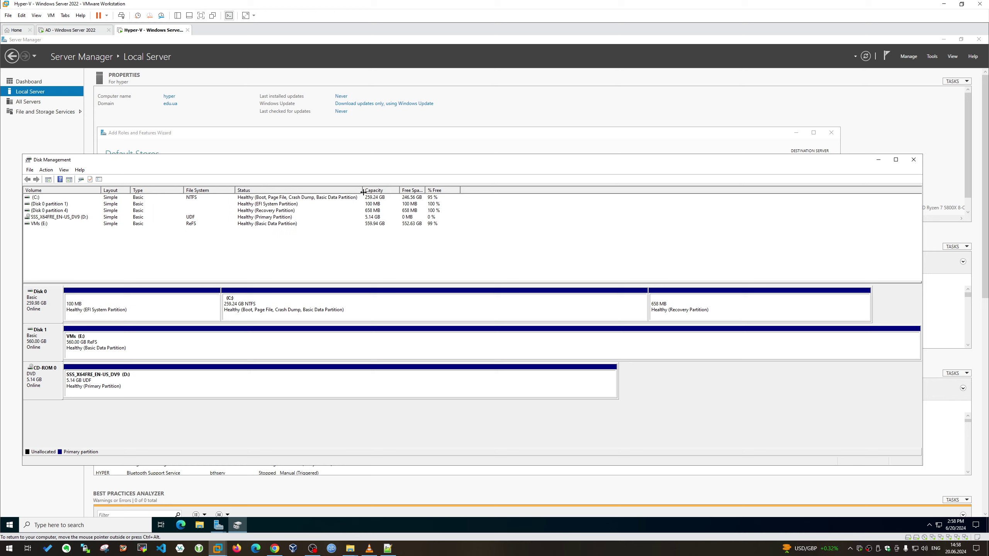
left_click_drag(362, 190, 503, 190)
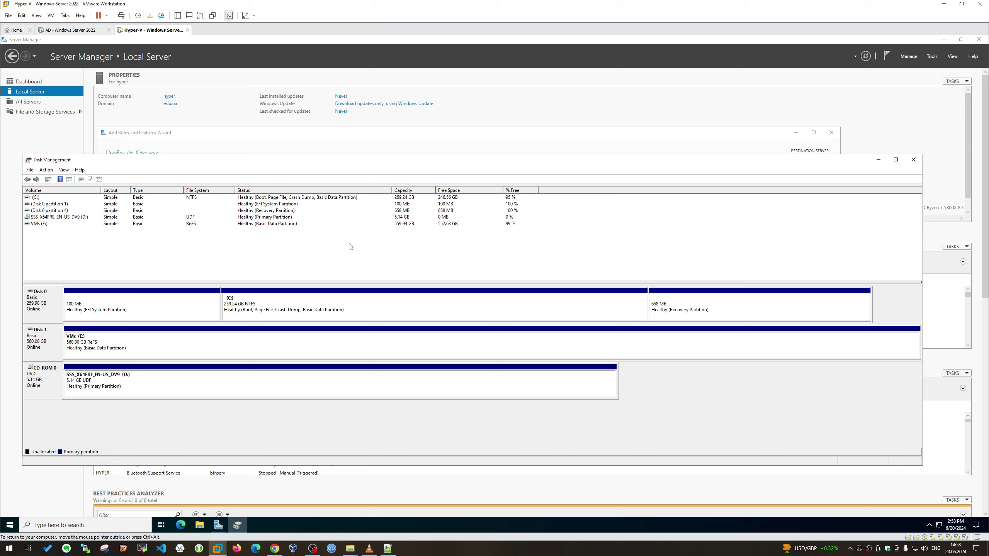
Explore VMs (E:), eject DVD Drive (D:) from This PC, then close Explorer and Disk Management
right_click(162, 345)
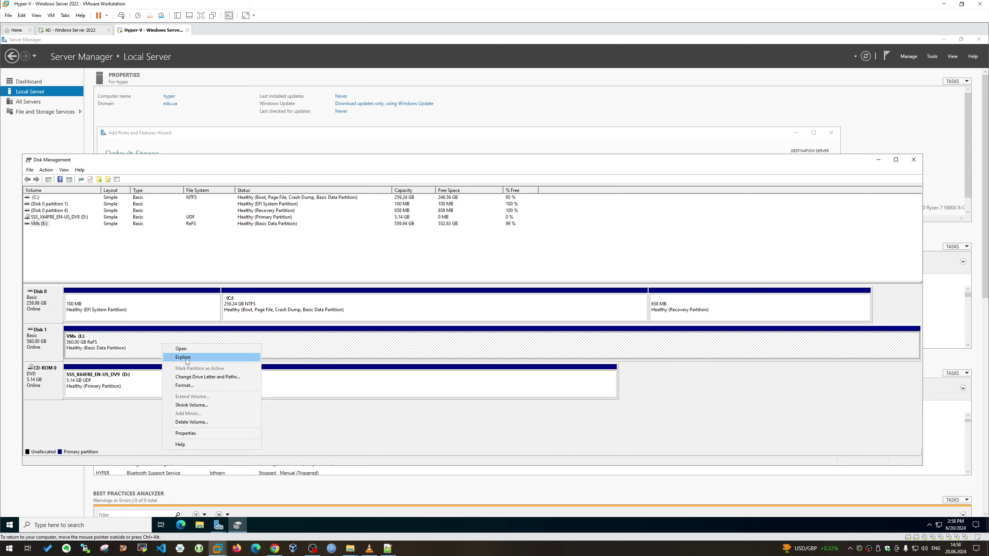
left_click(188, 357)
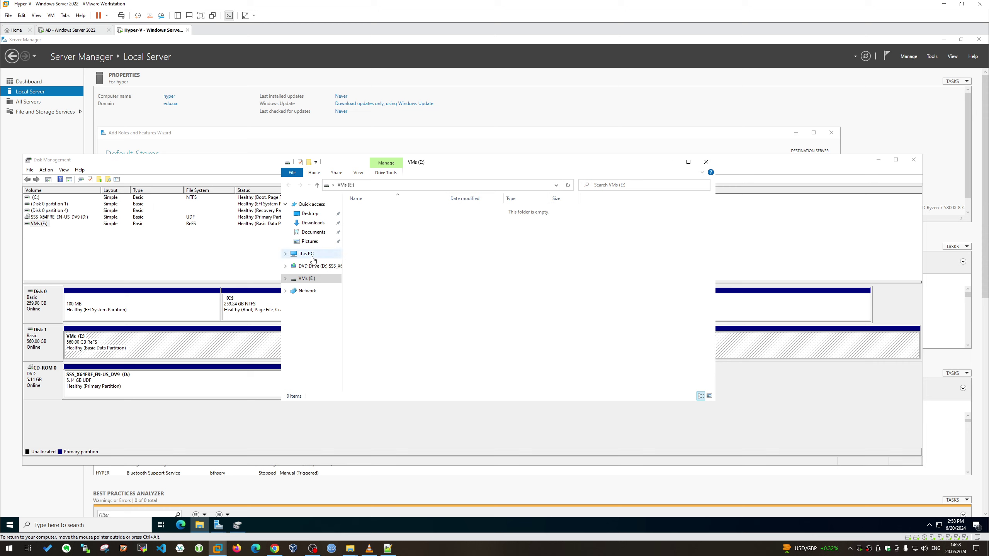
right_click(314, 269)
right_click(478, 295)
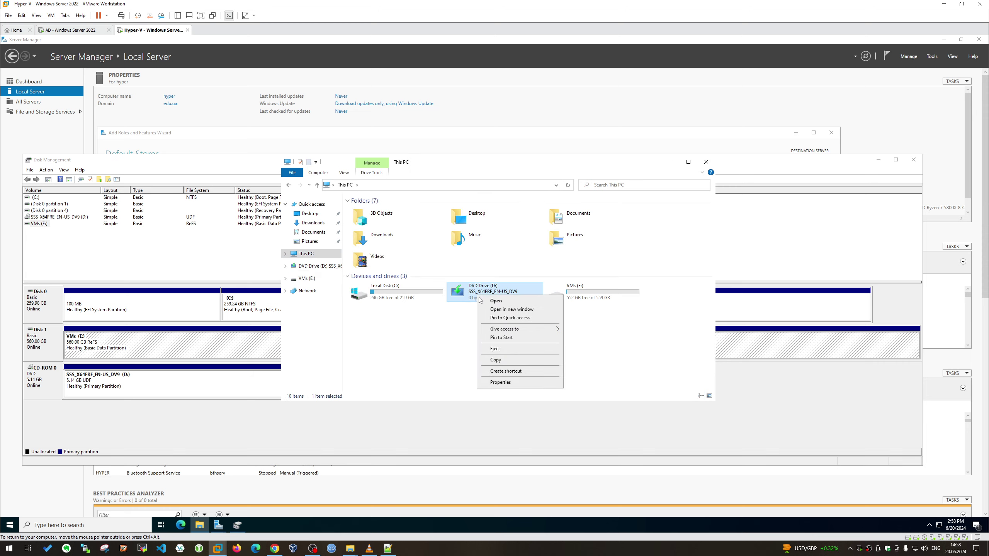
left_click(505, 350)
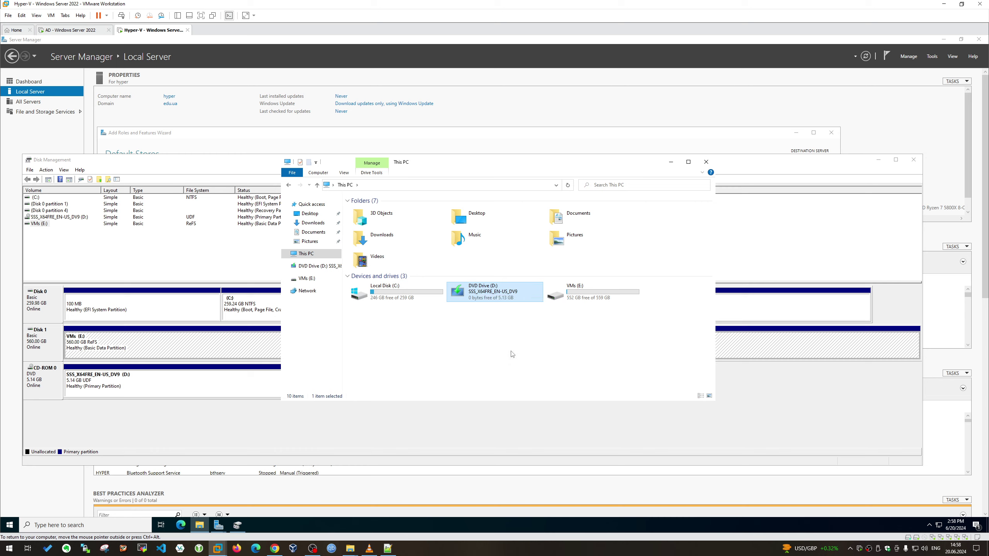
right_click(482, 291)
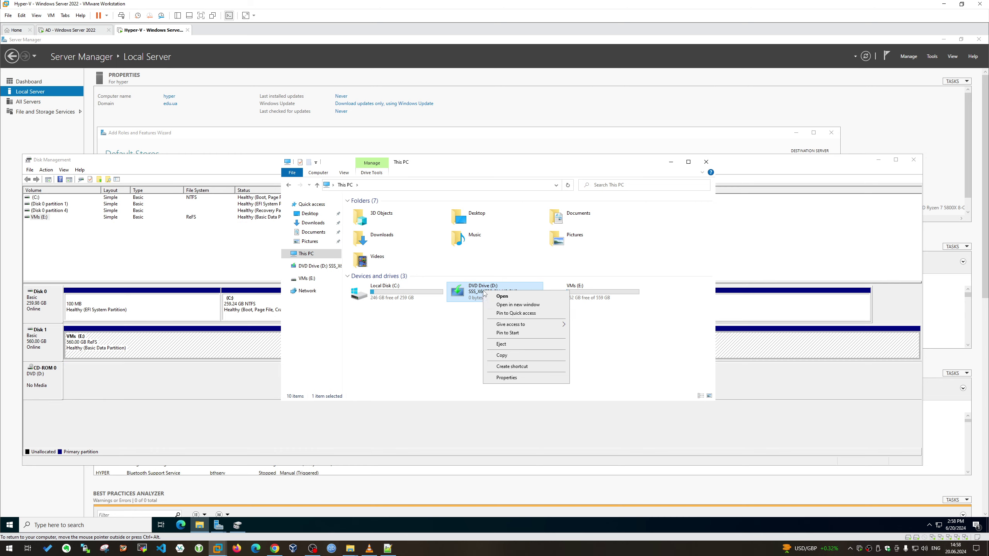
left_click(511, 345)
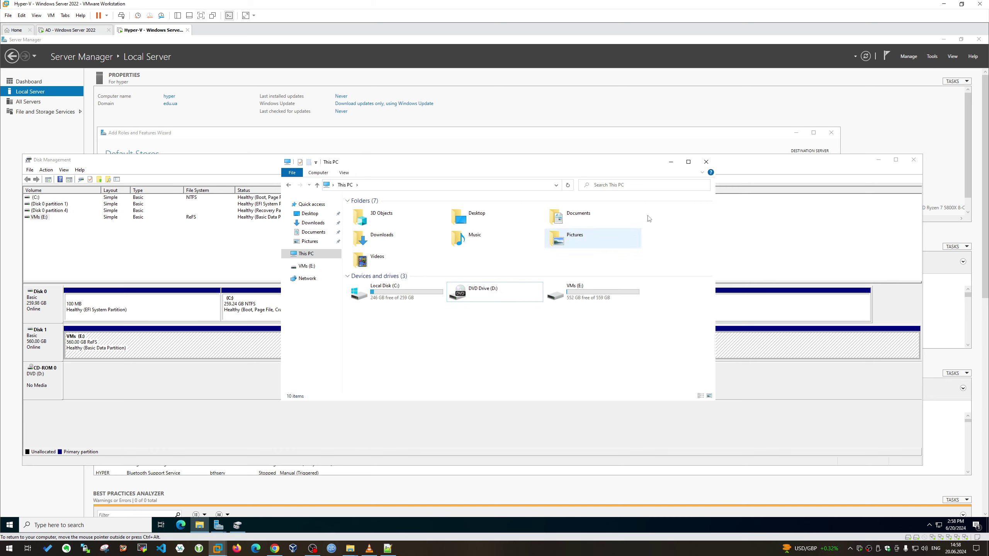
left_click(706, 162)
left_click(913, 160)
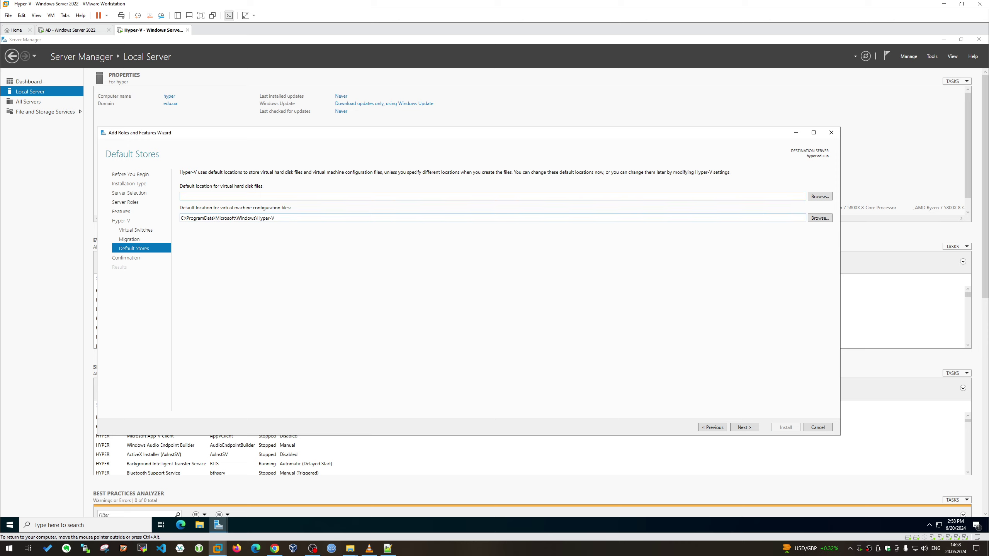
Create a MicrosoftWindows folder on VMs (E:) for the virtual hard disks location
triple_click(260, 220)
double_click(259, 218)
triple_click(343, 218)
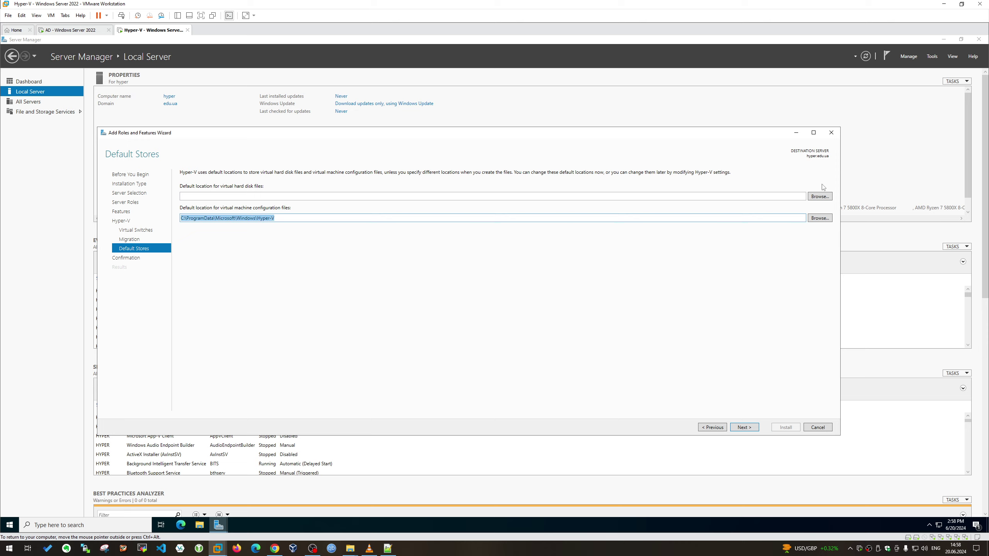
left_click(820, 197)
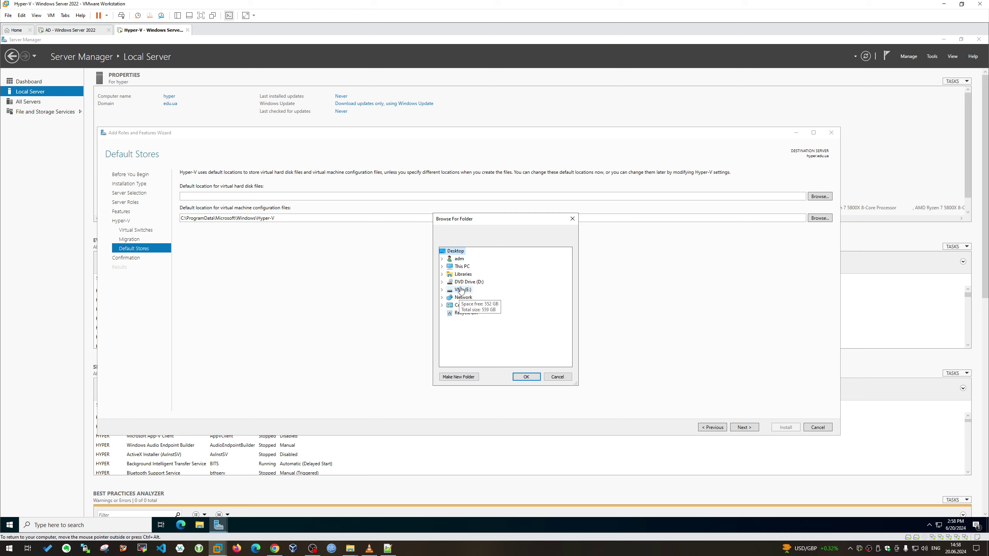
left_click(461, 291)
left_click(467, 377)
type("CProgramDataMicrosoftWindowsHyper-V")
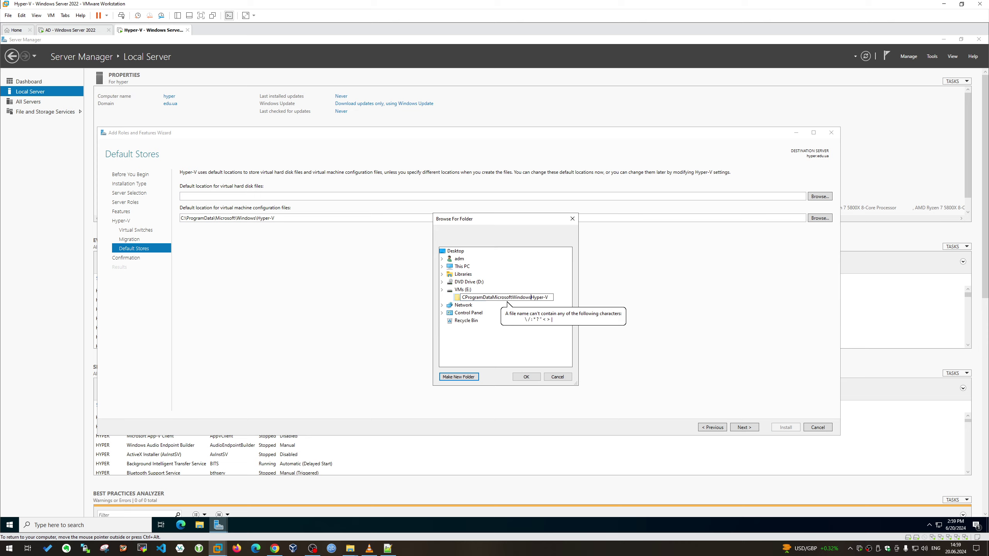
key("Left")
key("Left")
key("Left")
key("Left")
key("Left")
key("Left")
key("Left")
key("Left")
key("Left")
key("Left")
key("Left")
key("Left")
key("Left")
key("Left")
key("Left")
key("Left")
key("Left")
key("shift+Home")
key("BackSpace")
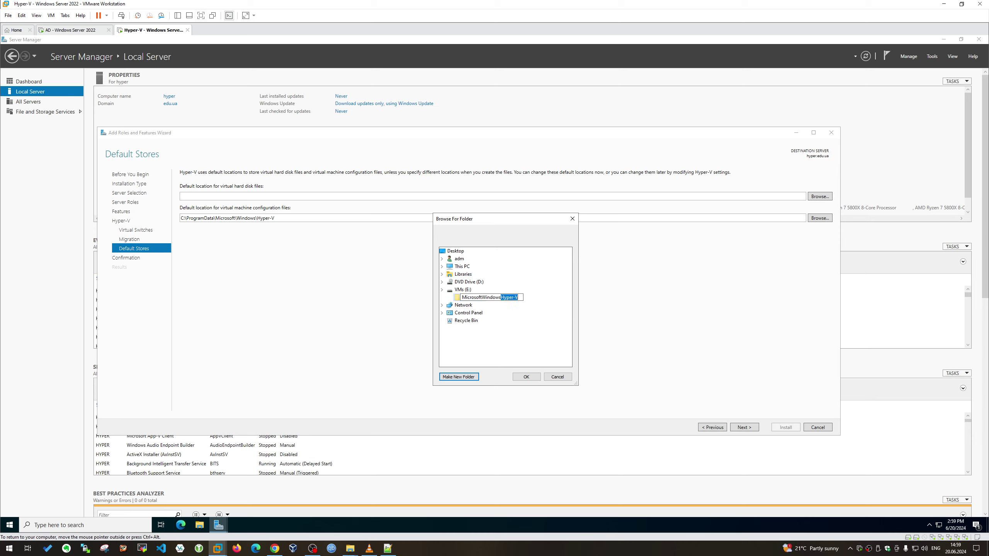
key("BackSpace")
key("BackSpace")
key("BackSpace")
key("BackSpace")
key("BackSpace")
key("BackSpace")
key("BackSpace")
left_click(529, 376)
Create a VM-Hyper-V subfolder and set it as the virtual hard disks store
left_click(819, 196)
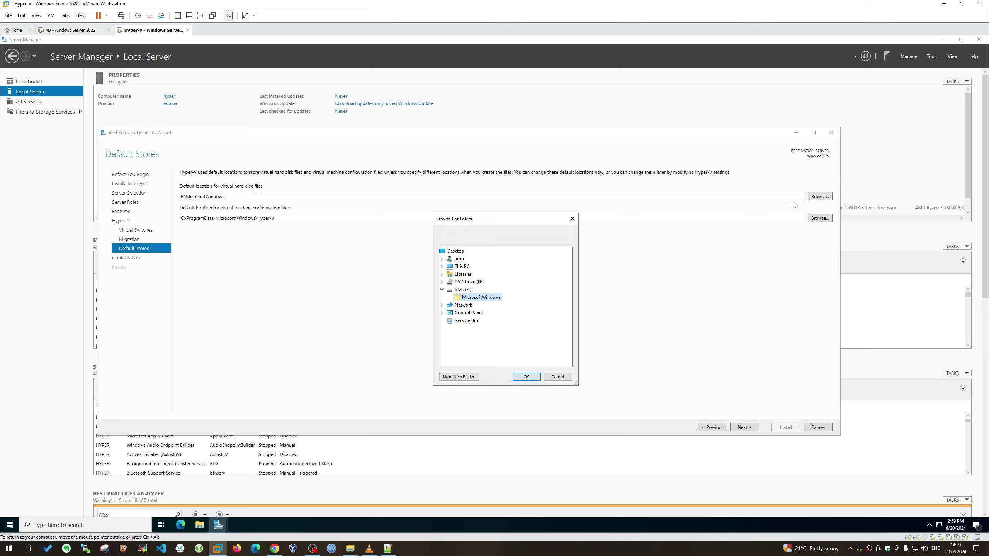
left_click(459, 376)
type("CProgramDataMicrosoftWindowsHyper-V")
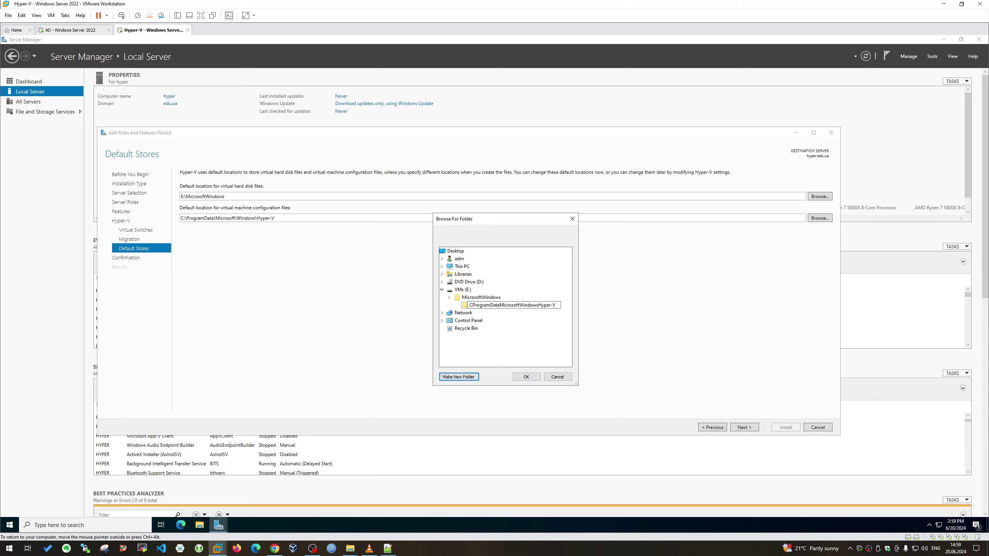
left_click_drag(537, 306, 436, 312)
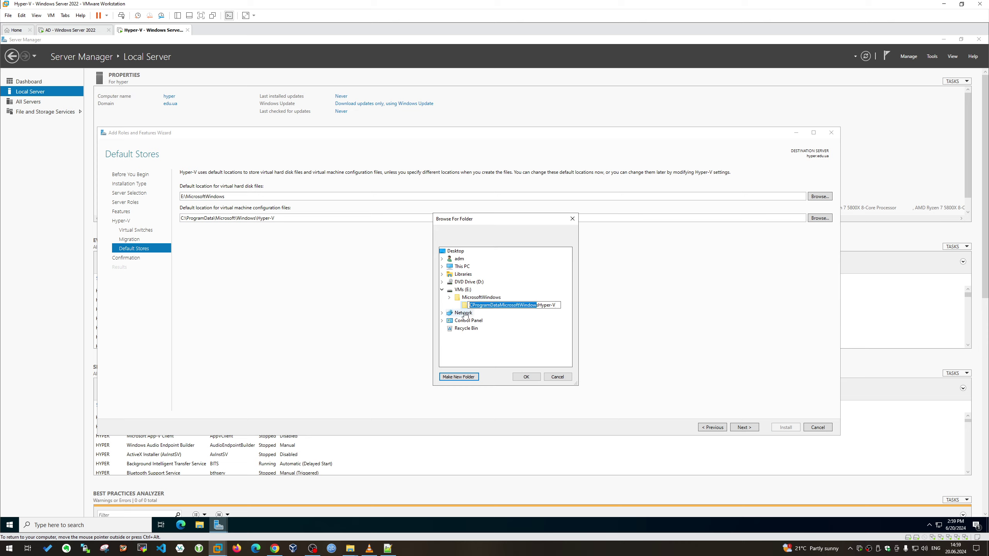
key("BackSpace")
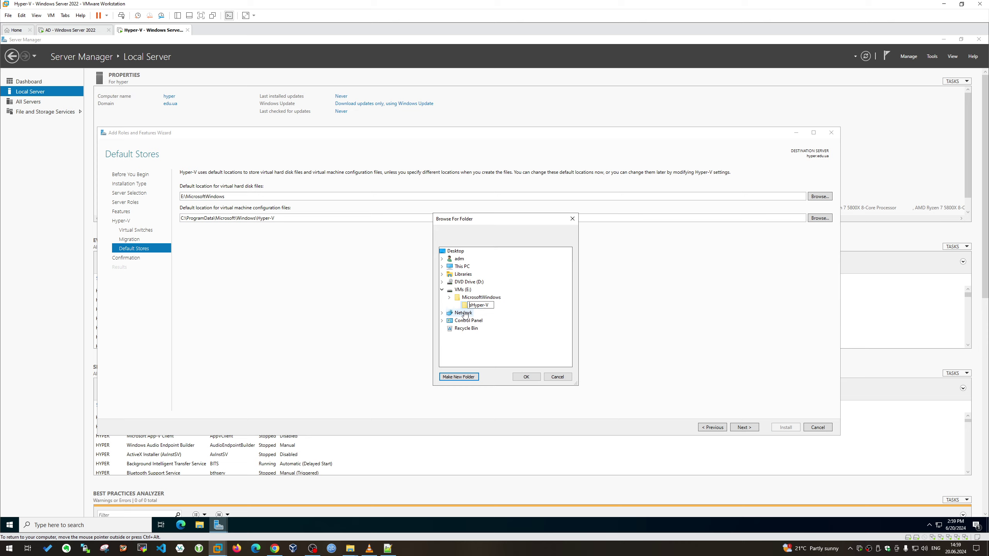
key("Delete")
type("VM-")
left_click(526, 377)
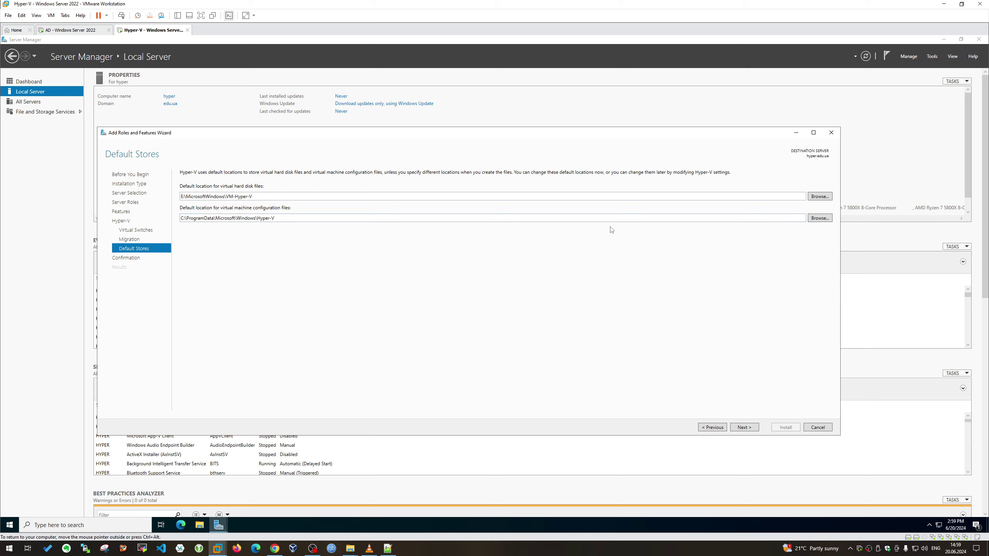
Set the VM configuration files store to E:\MicrosoftWindows\VM-Hyper-V
left_click(820, 219)
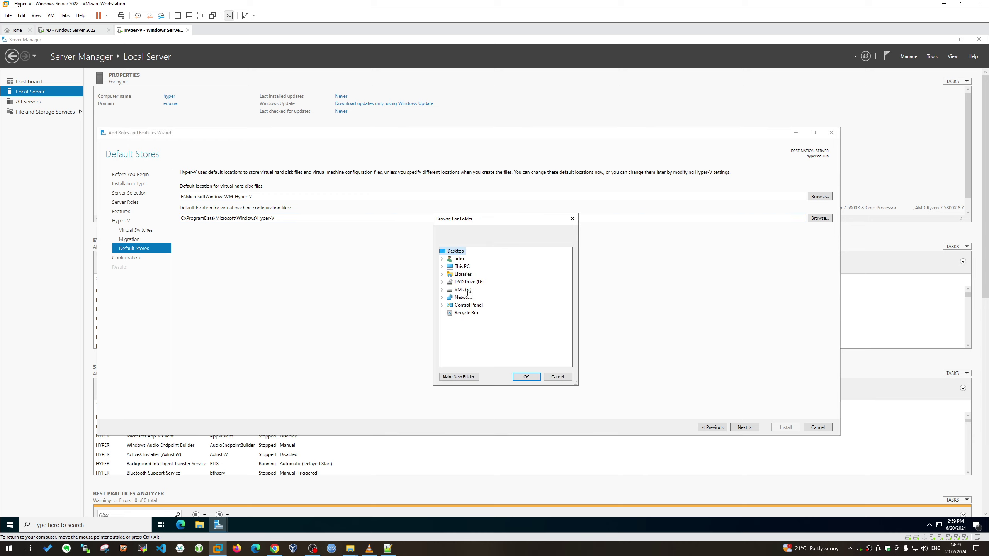
double_click(467, 290)
double_click(471, 297)
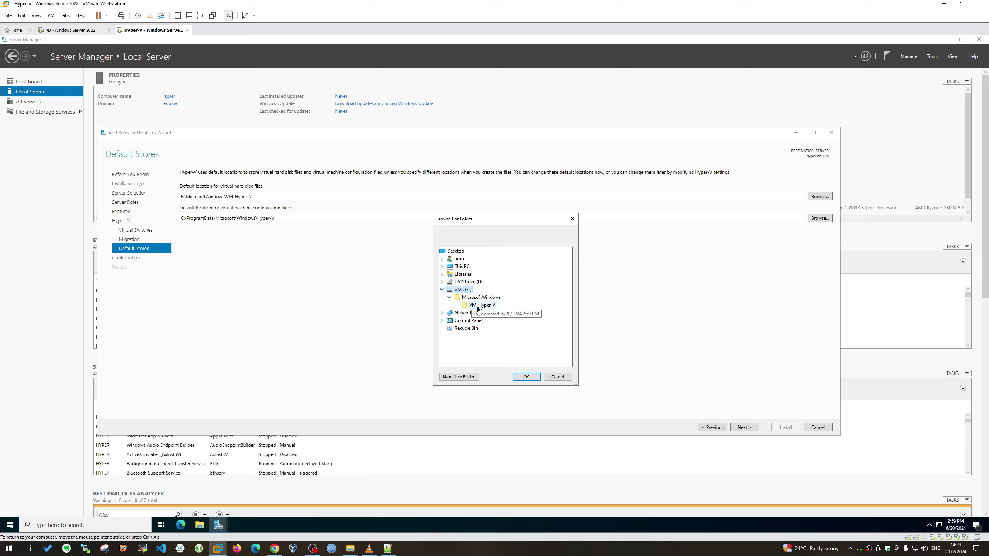
left_click(481, 305)
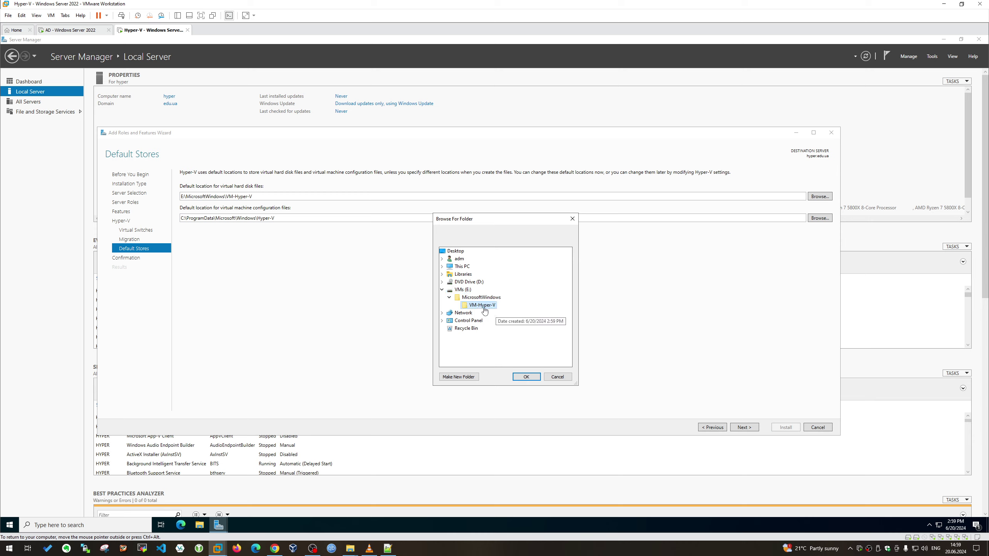
left_click(526, 376)
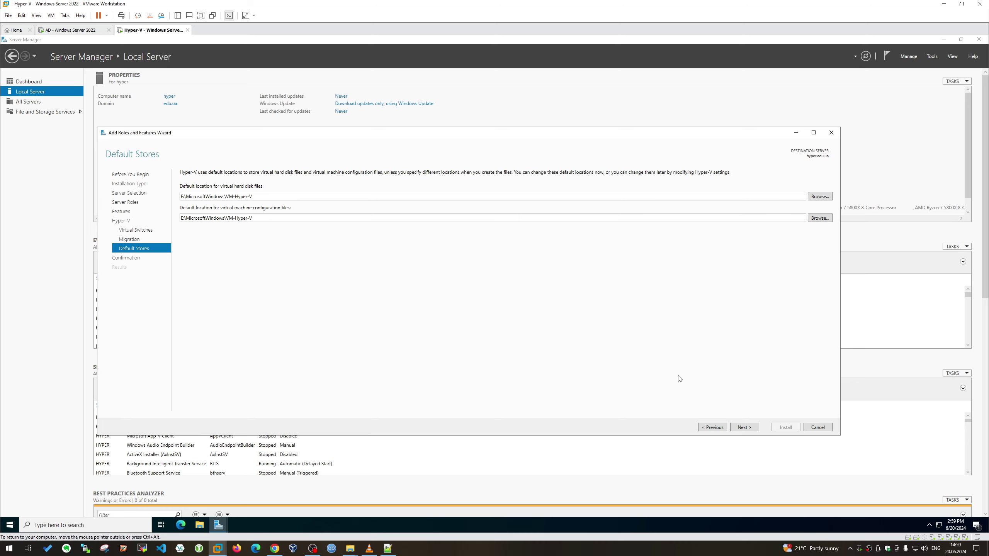
Allow automatic restart if required, confirm with Yes, and install the Hyper-V role
left_click(744, 427)
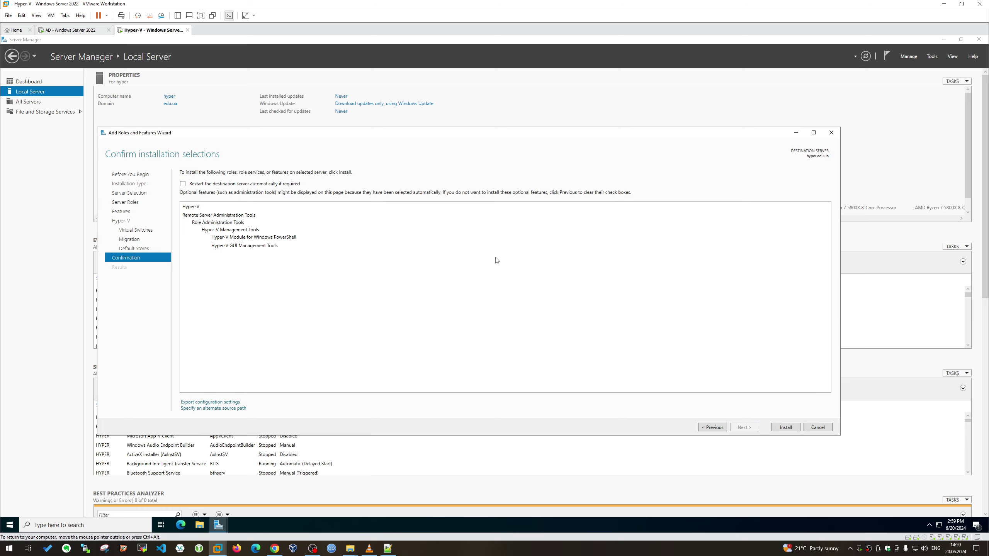
left_click(260, 184)
left_click(516, 306)
left_click(785, 428)
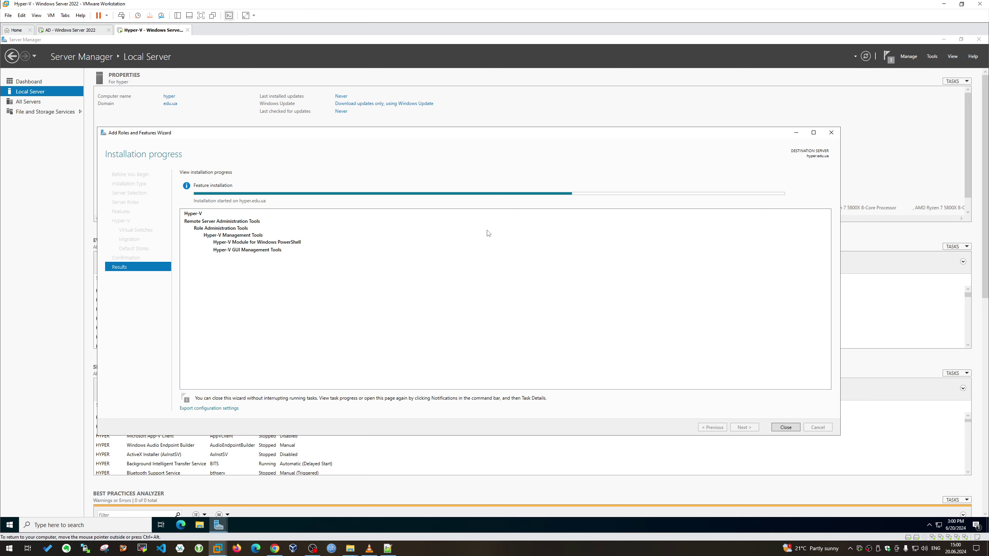
left_click(178, 15)
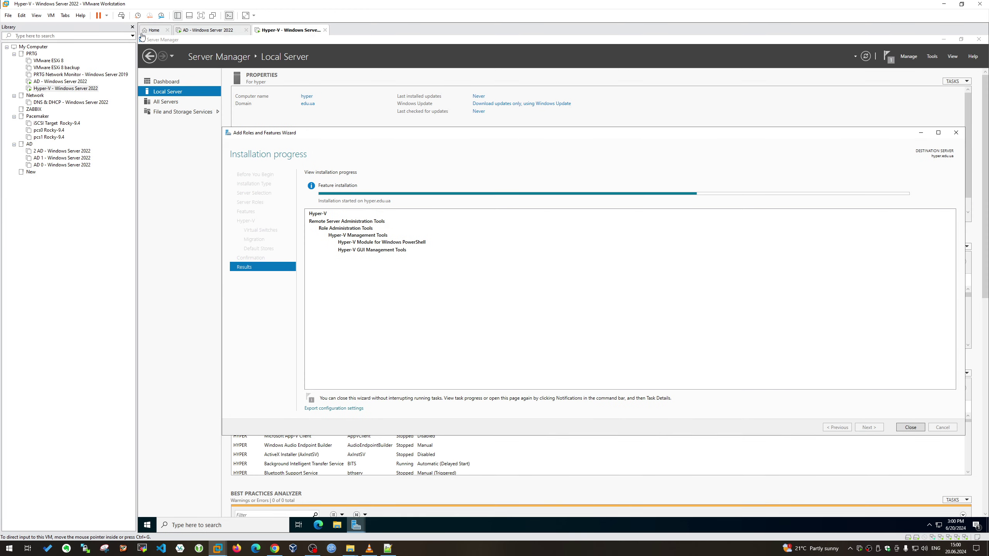
Power on the PRTG Network Monitor VM, then switch back to the Hyper-V VM tab
left_click(72, 74)
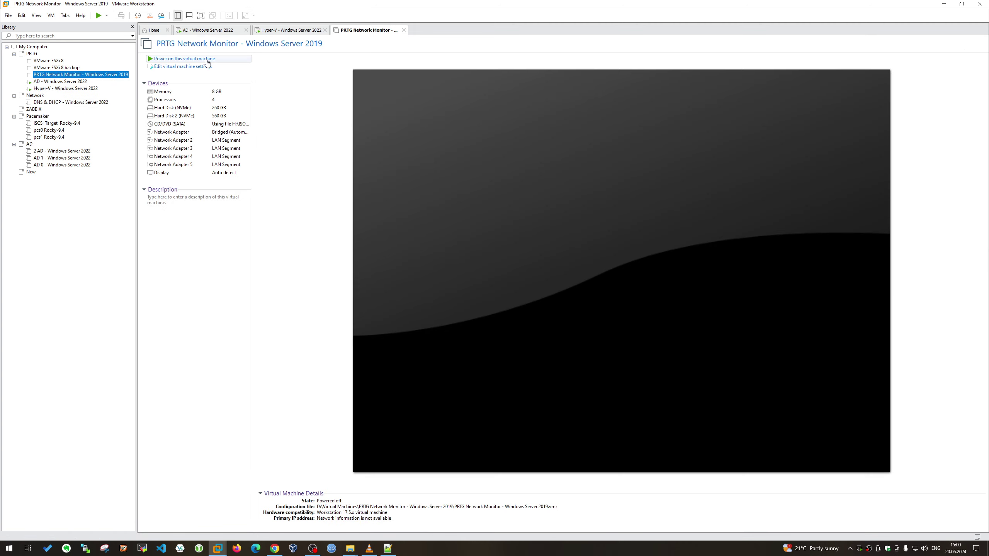
left_click(207, 59)
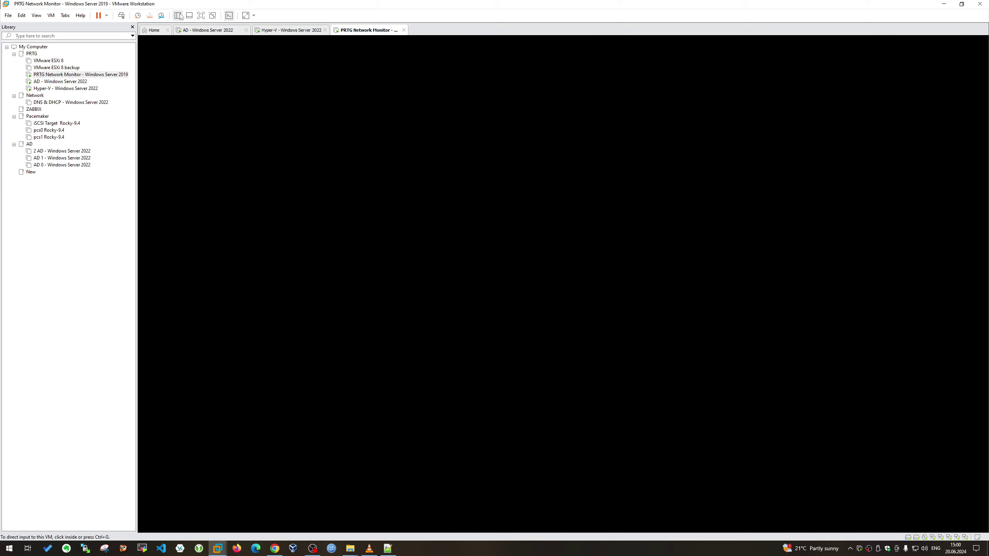
left_click(177, 15)
left_click(81, 34)
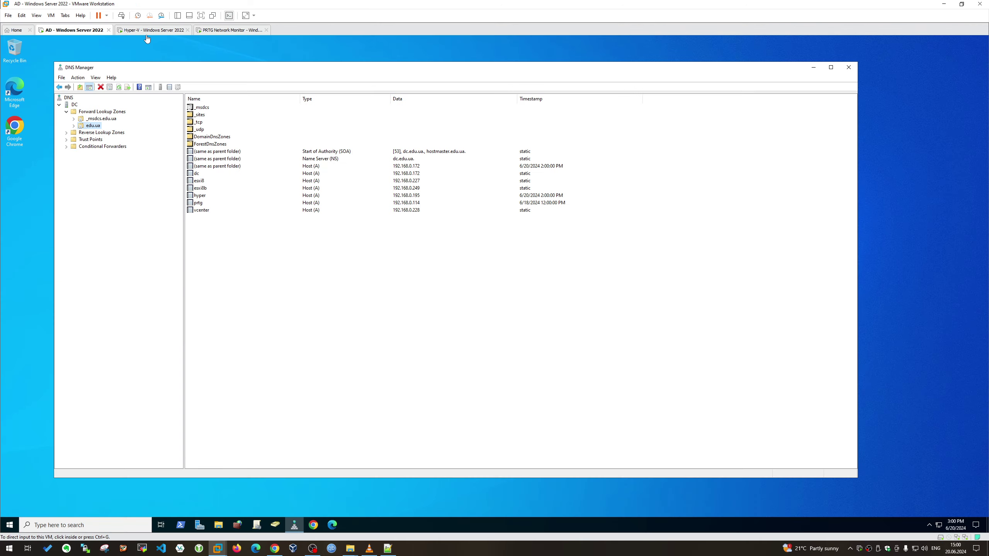
left_click(158, 32)
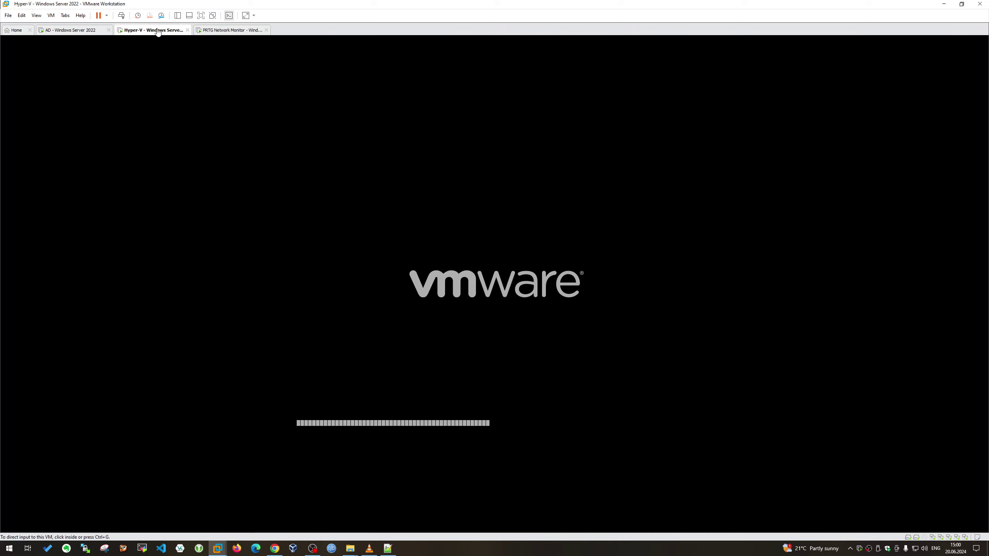
left_click(197, 31)
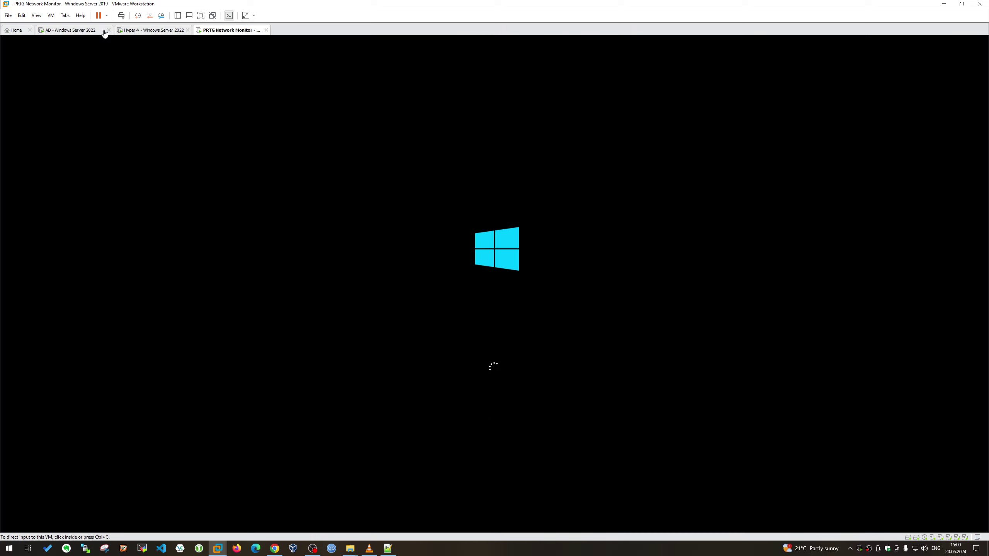
left_click(90, 31)
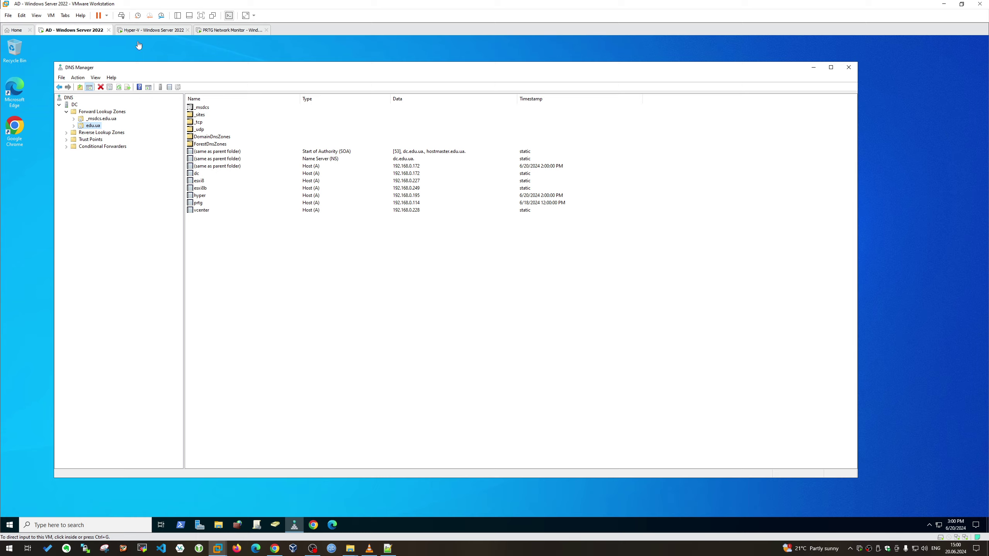
left_click(158, 32)
left_click(230, 32)
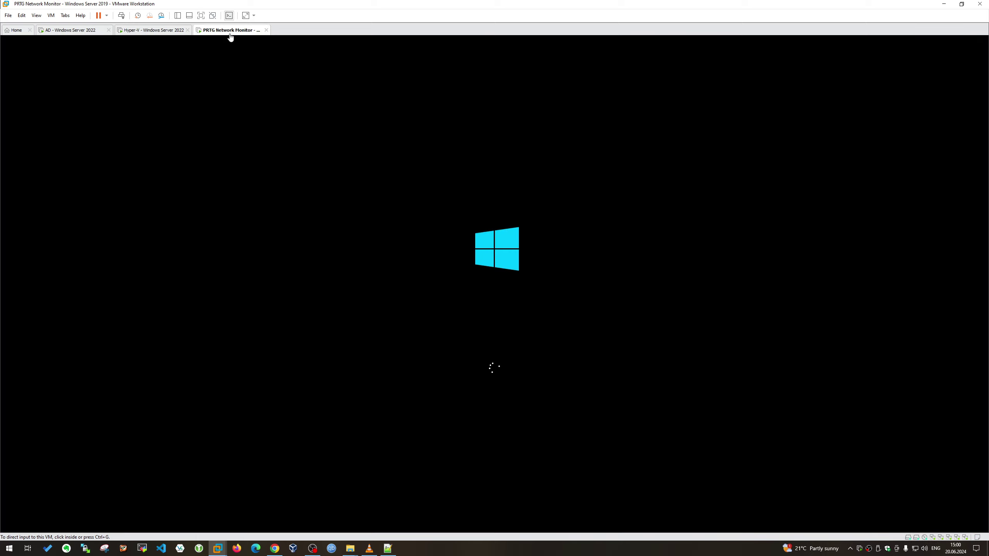
left_click(160, 32)
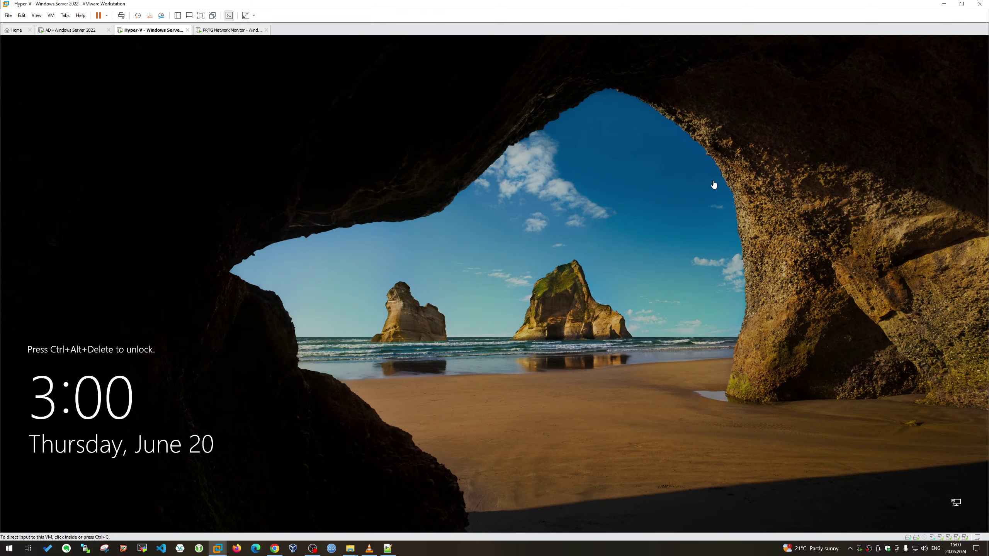
Send Ctrl+Alt+Del and sign in to the Hyper-V VM with the account password
left_click(121, 15)
left_click(347, 232)
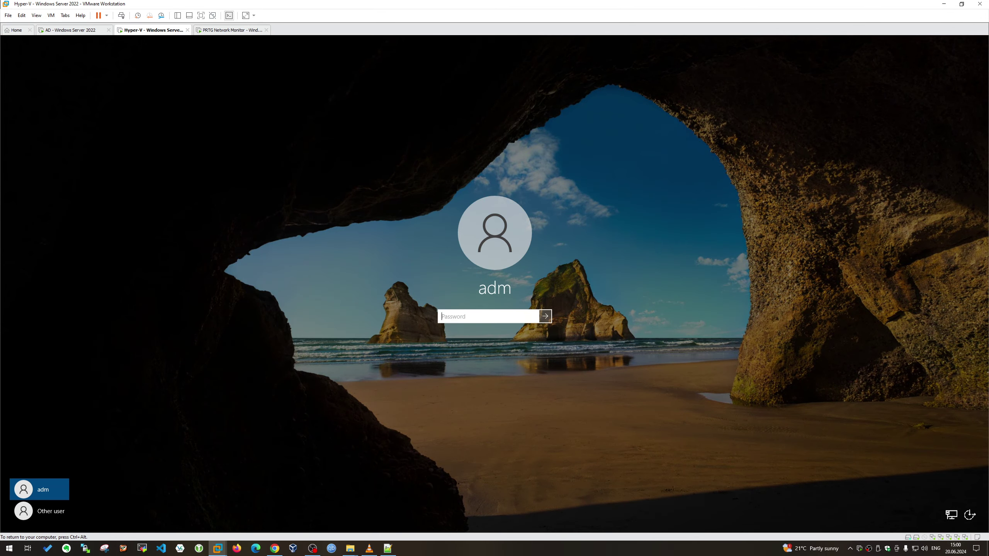
type("********")
left_click(545, 316)
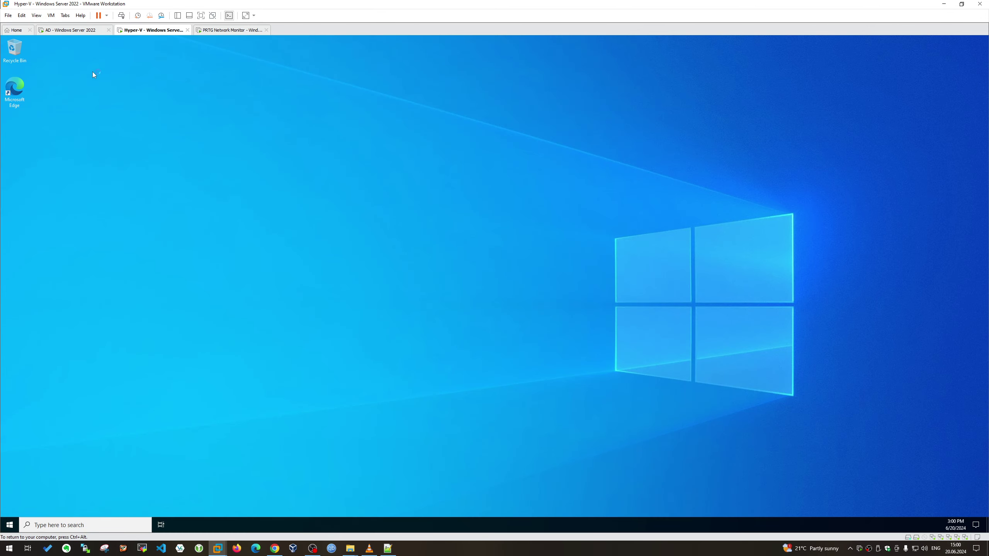
left_click(95, 35)
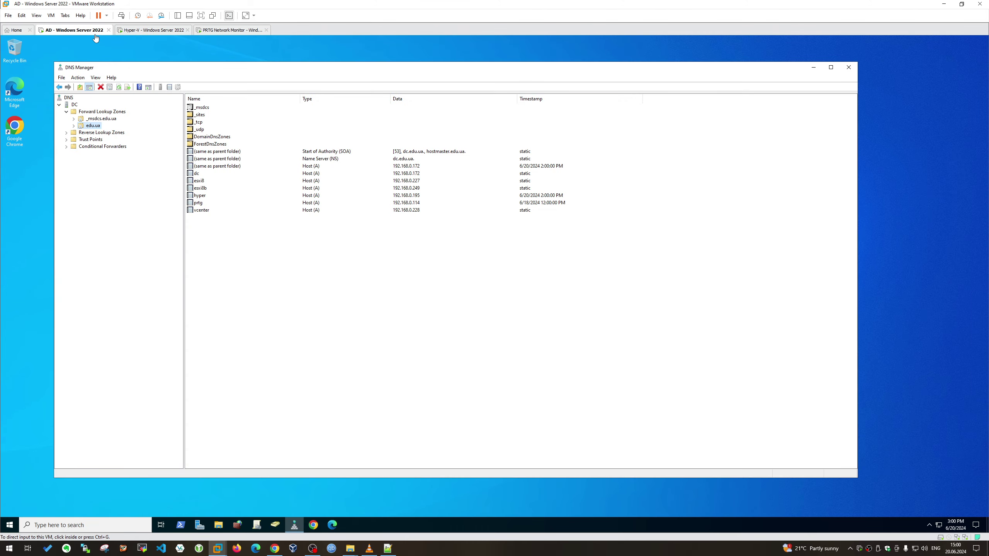
left_click(146, 34)
Sign in to the PRTG Network Monitor VM, then return to Hyper-V and cancel a snapshot
left_click(212, 30)
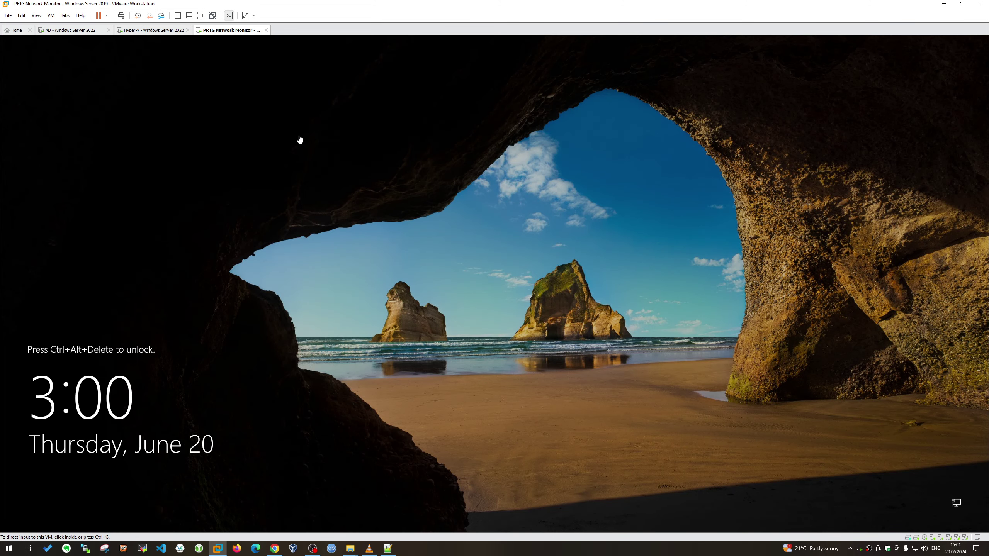
left_click(121, 15)
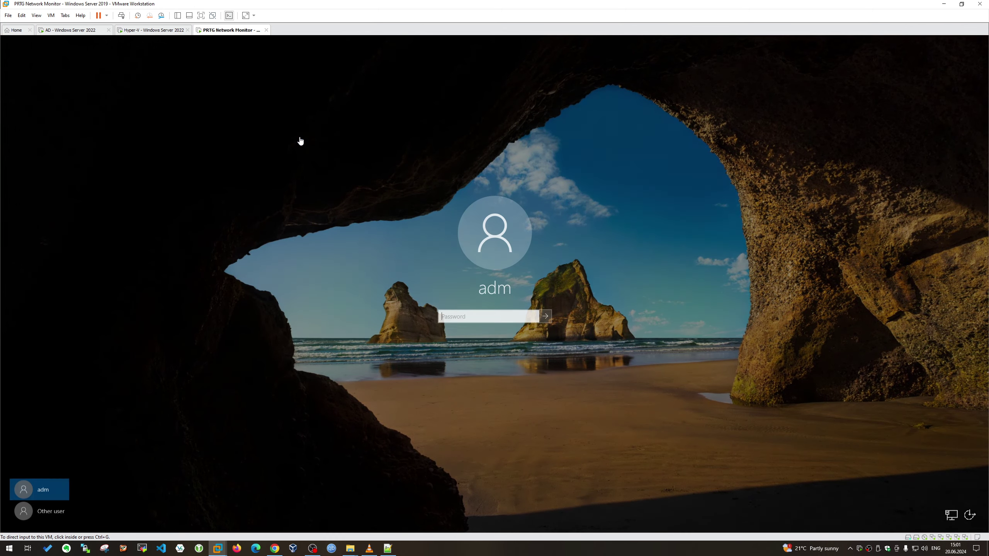
left_click(459, 320)
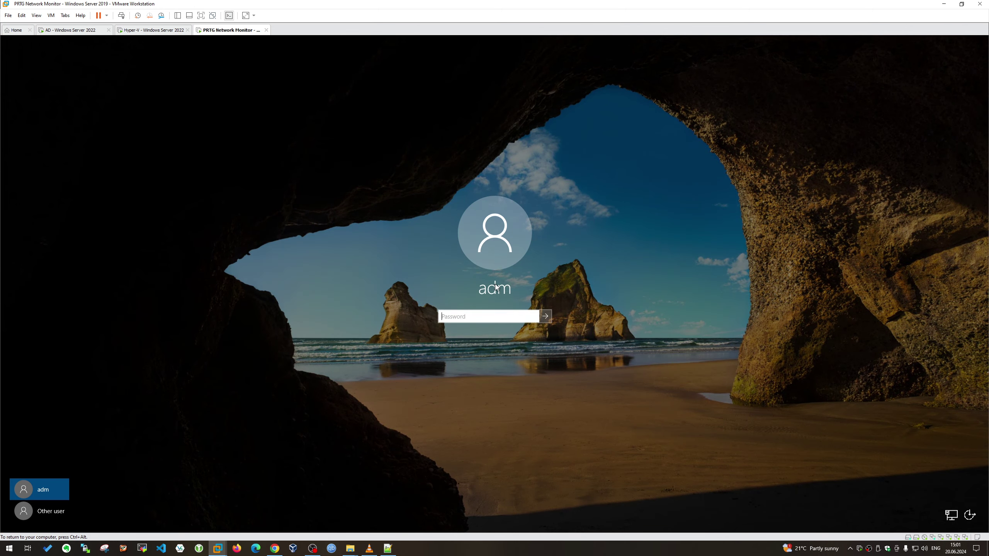
key("ctrl+v")
left_click(545, 316)
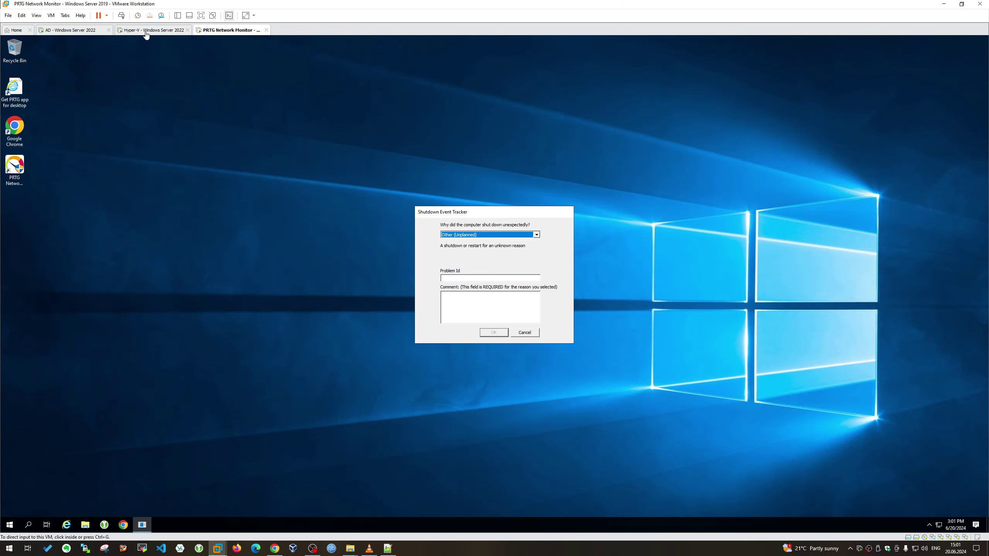
left_click(144, 30)
left_click(137, 15)
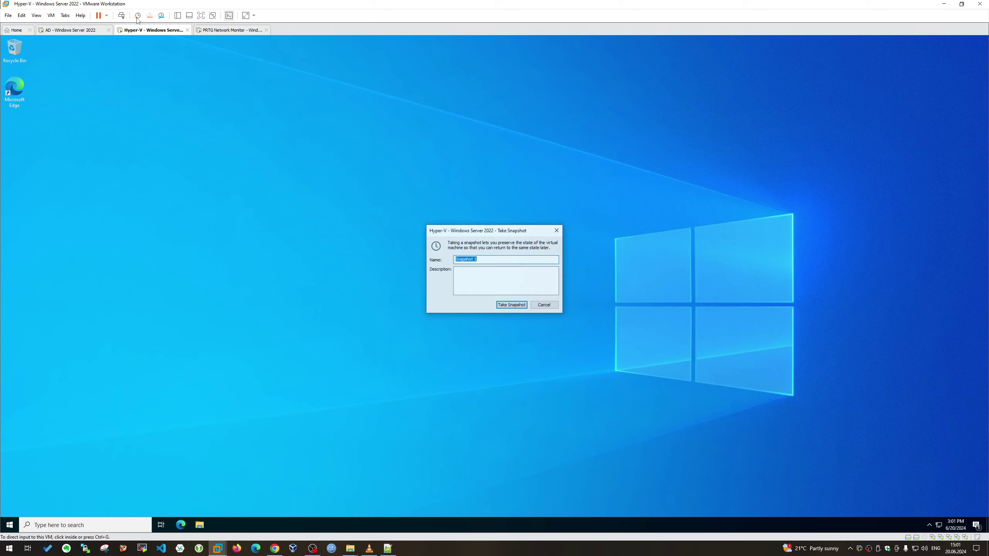
left_click(544, 307)
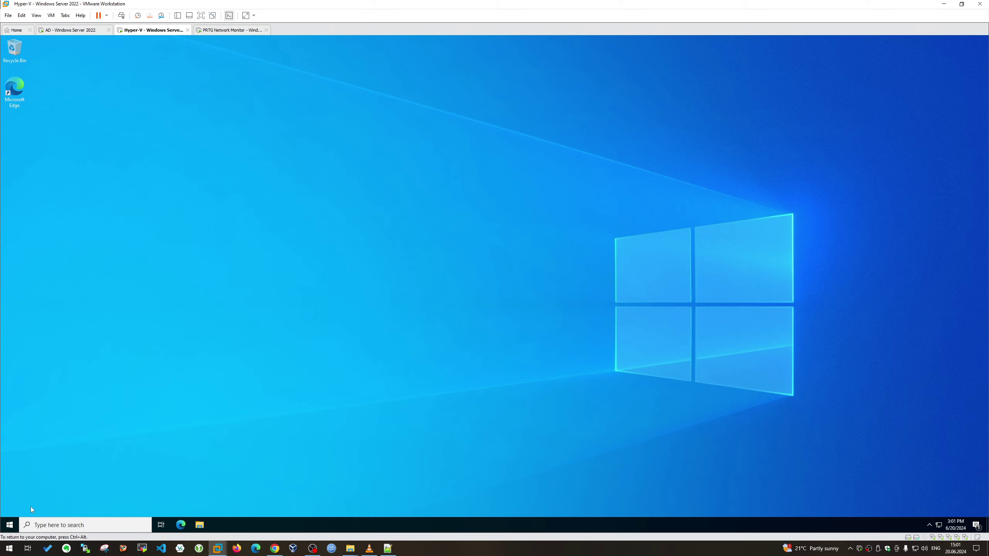
Launch Hyper-V Manager from Windows Administrative Tools, maximize it, and select the HYPER server
left_click(10, 524)
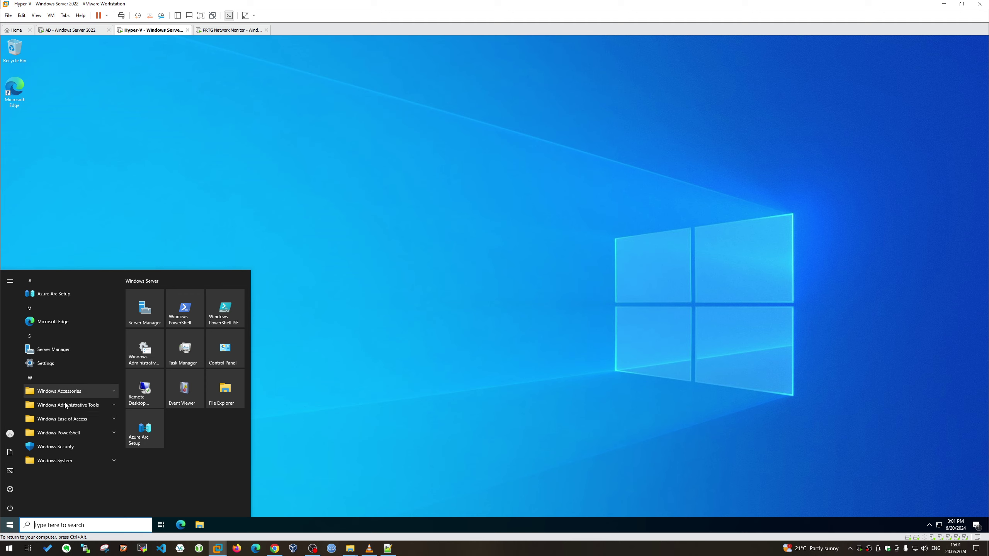
left_click(86, 405)
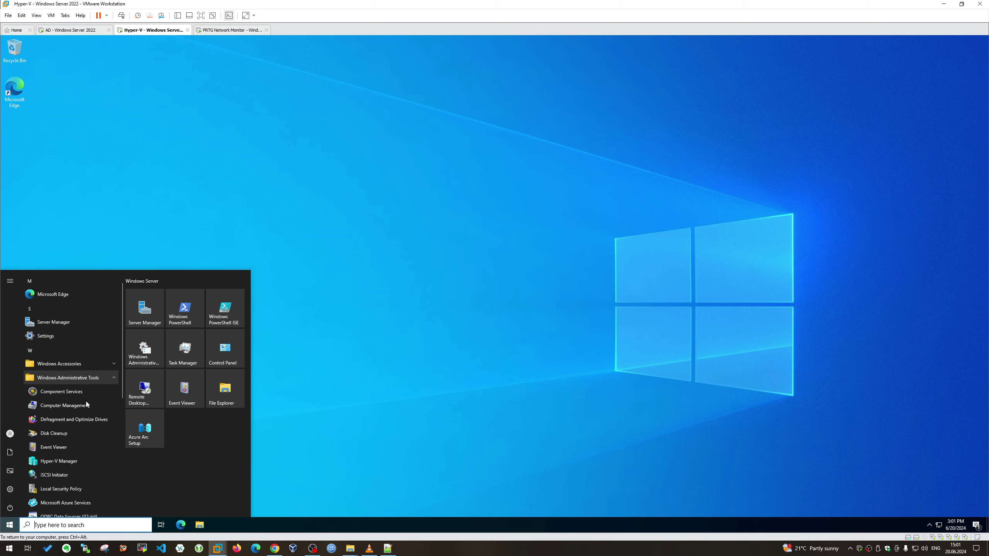
scroll(86, 405, "down", 3)
right_click(77, 350)
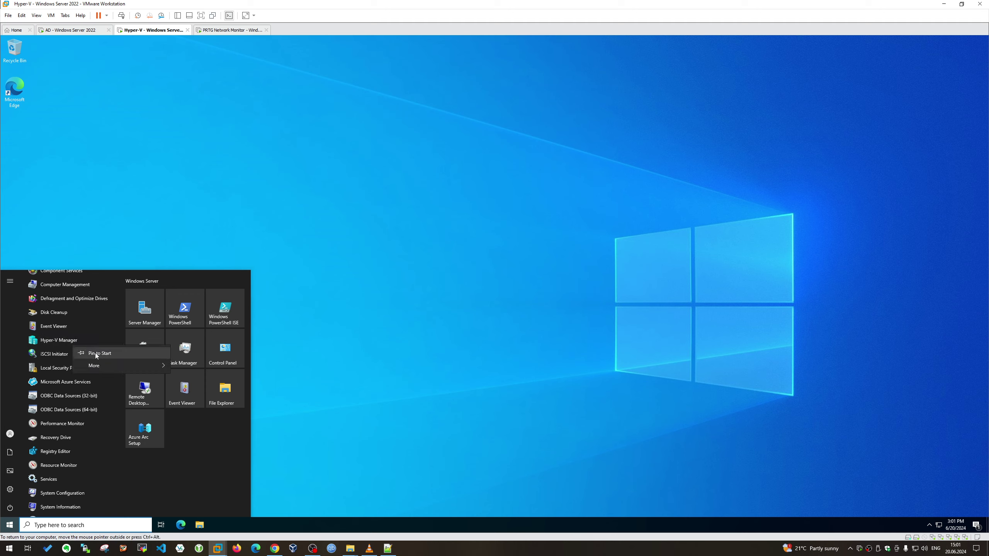
left_click(96, 354)
left_click(151, 481)
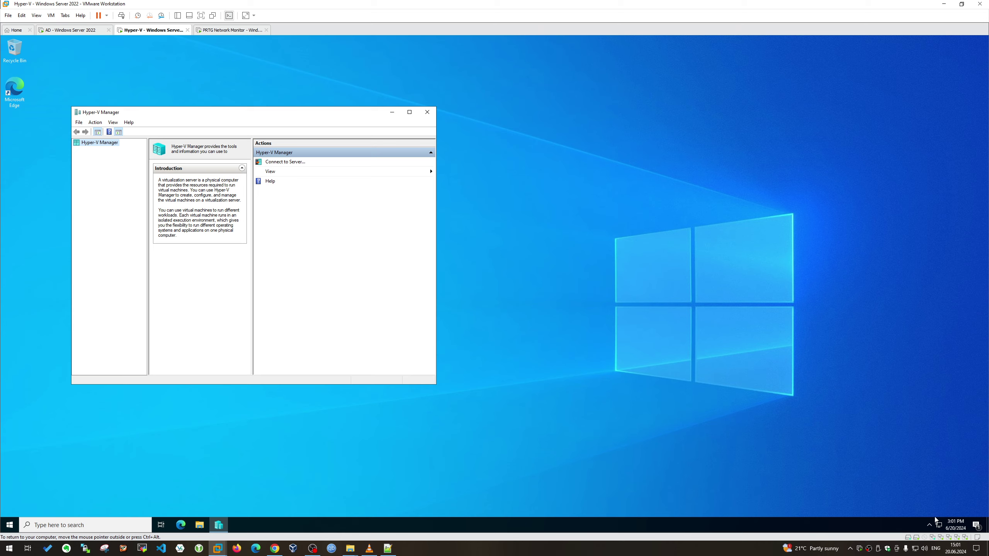
left_click(409, 112)
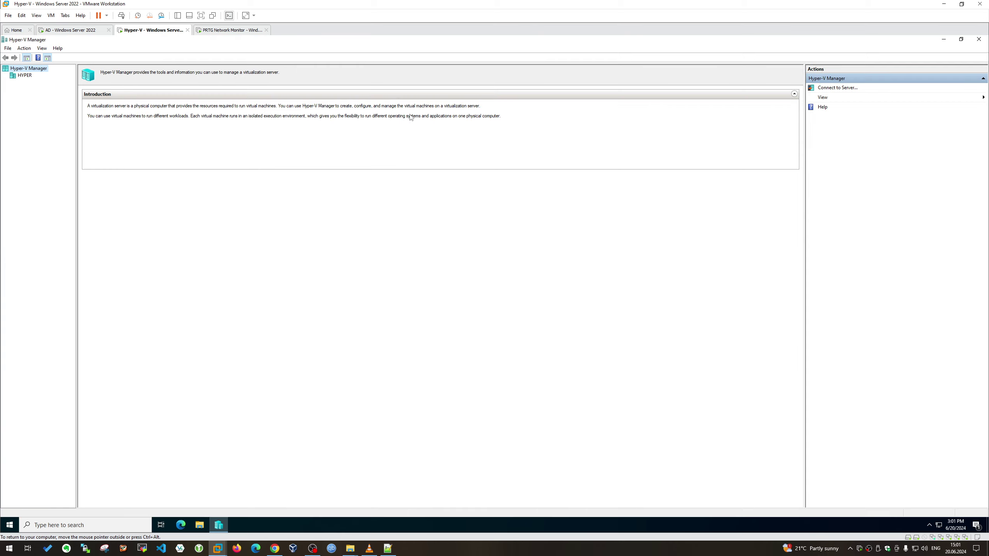
left_click(16, 77)
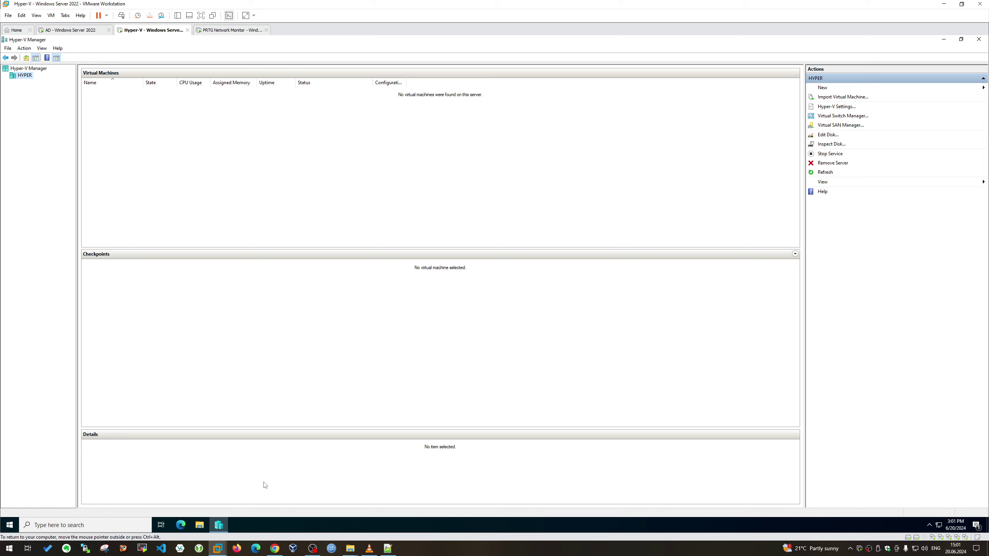
Launch Edge and complete its first-run welcome setup without importing data
left_click(181, 525)
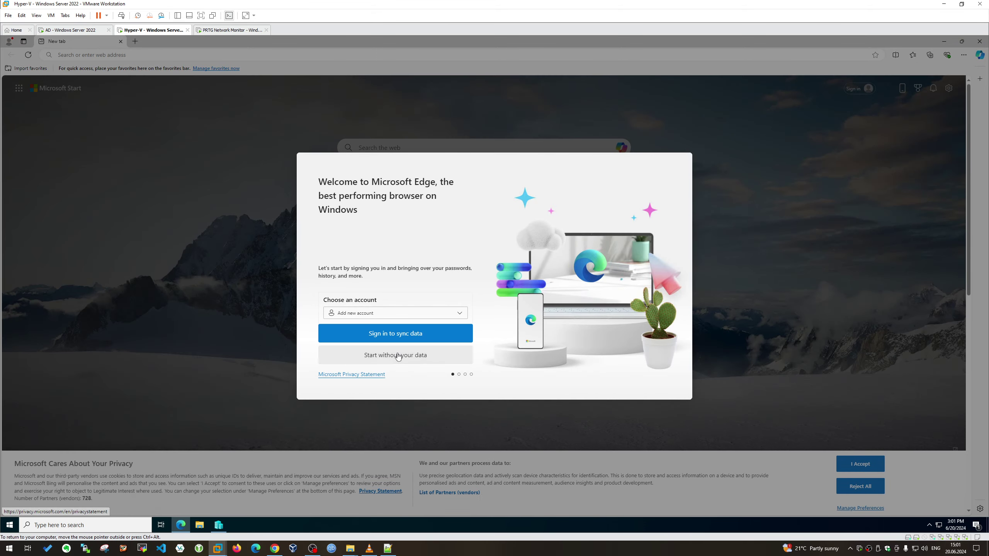
left_click(395, 355)
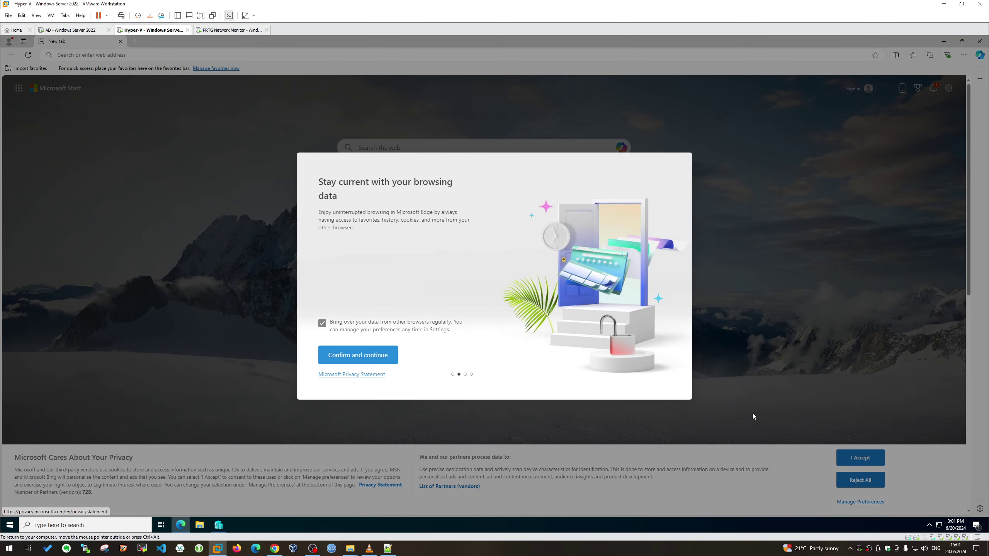
left_click(383, 362)
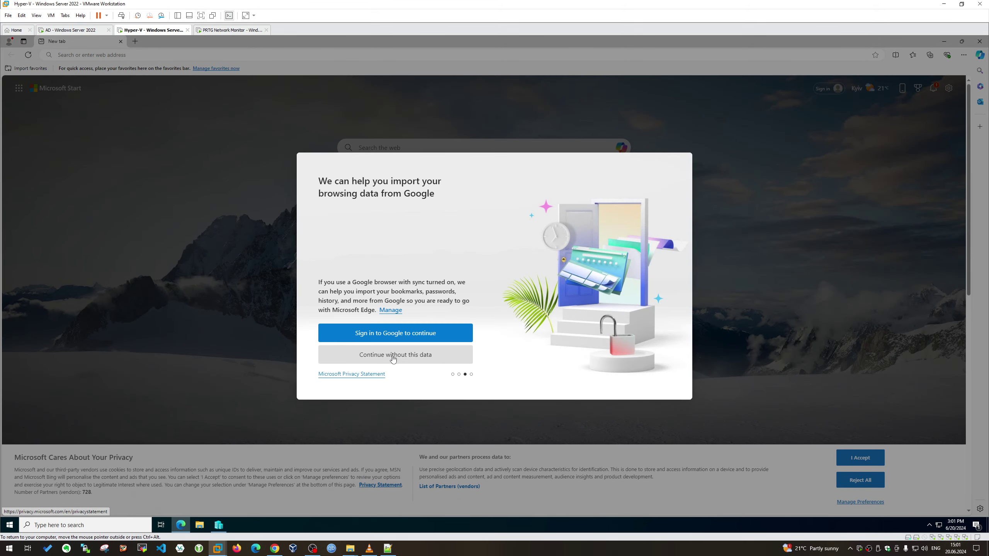
left_click(387, 354)
left_click(375, 364)
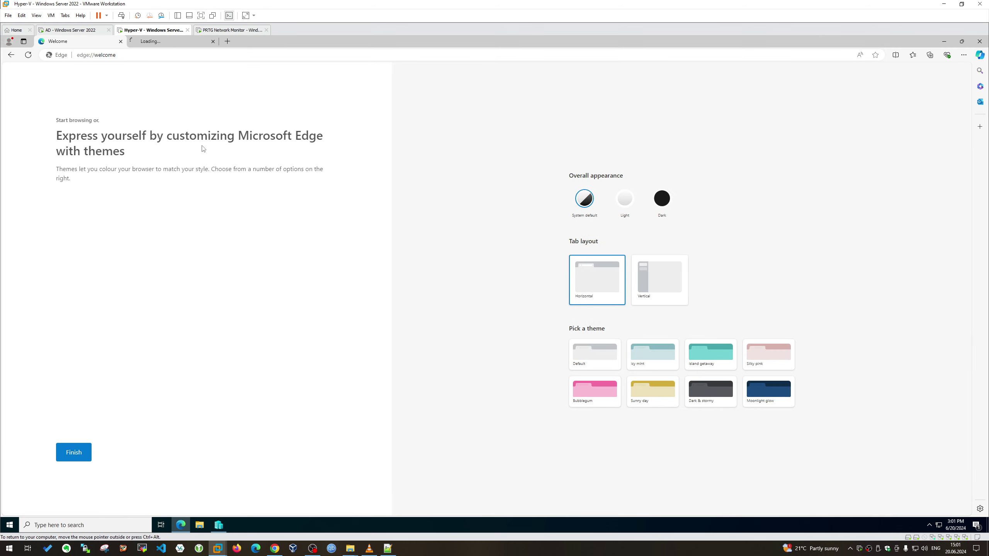
left_click(213, 41)
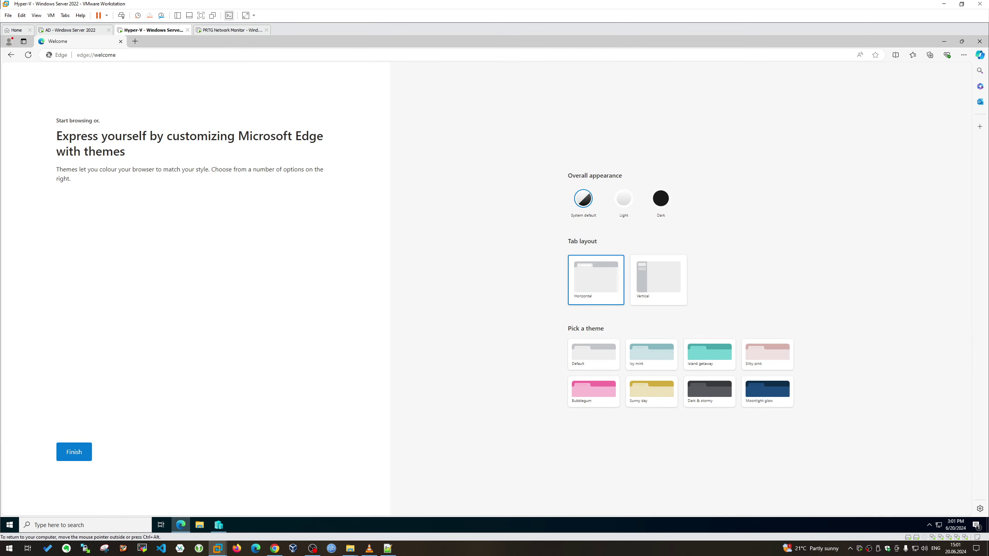
Search the web for 'distroiwatch' from the address bar
key("ctrl+l")
type("dis")
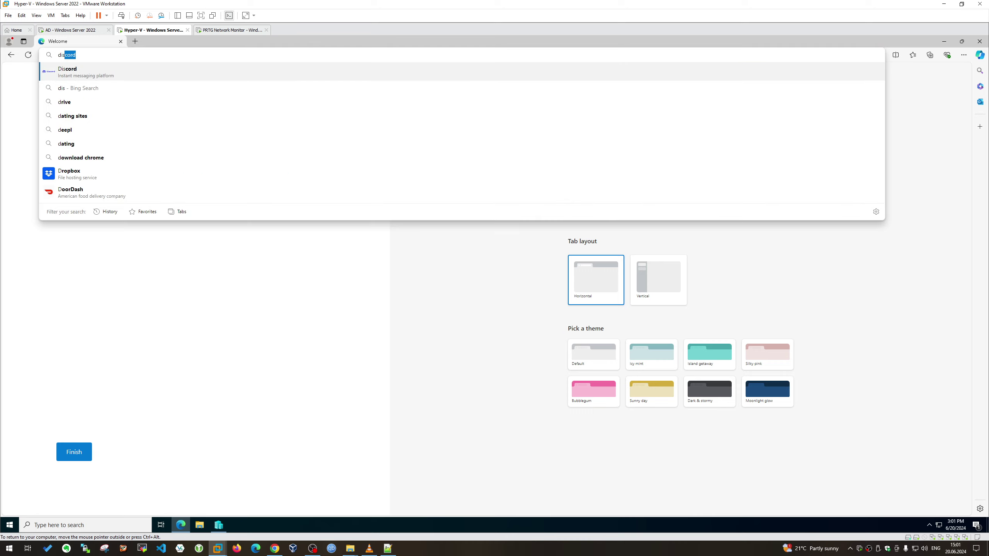
type("troiwatch")
key("Return")
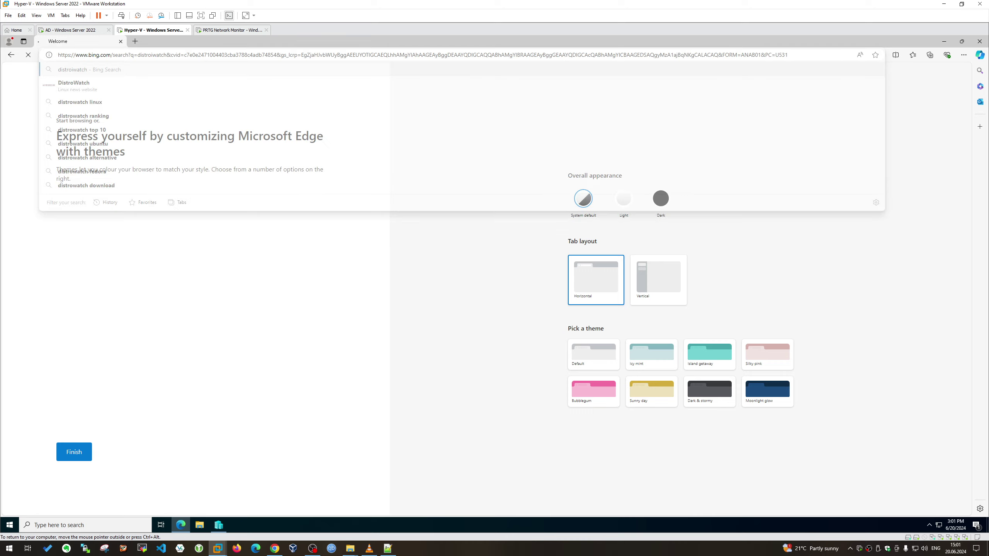
Open DistroWatch and download the Kali Linux 2024.2 installer ISO
left_click(101, 164)
scroll(365, 202, "down", 17)
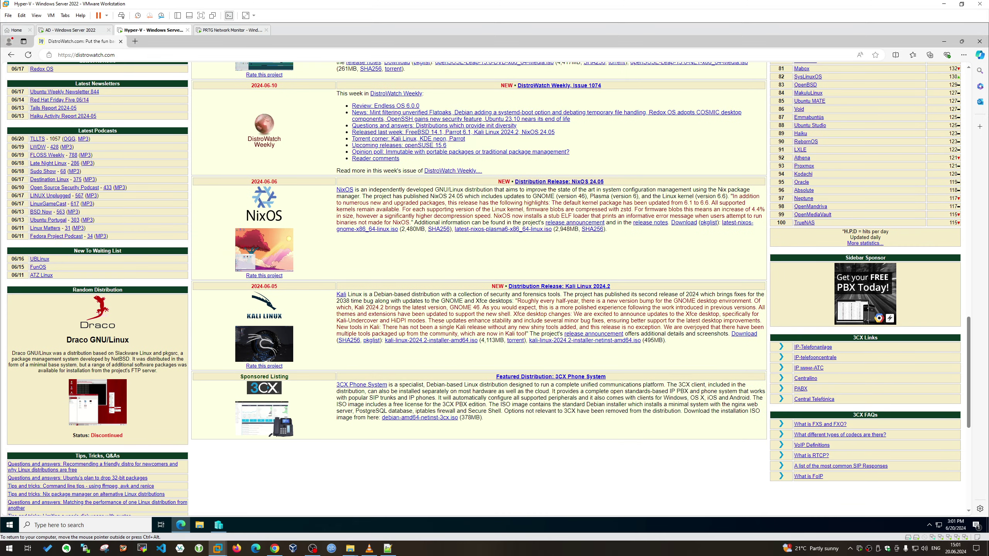
scroll(479, 288, "up", 3)
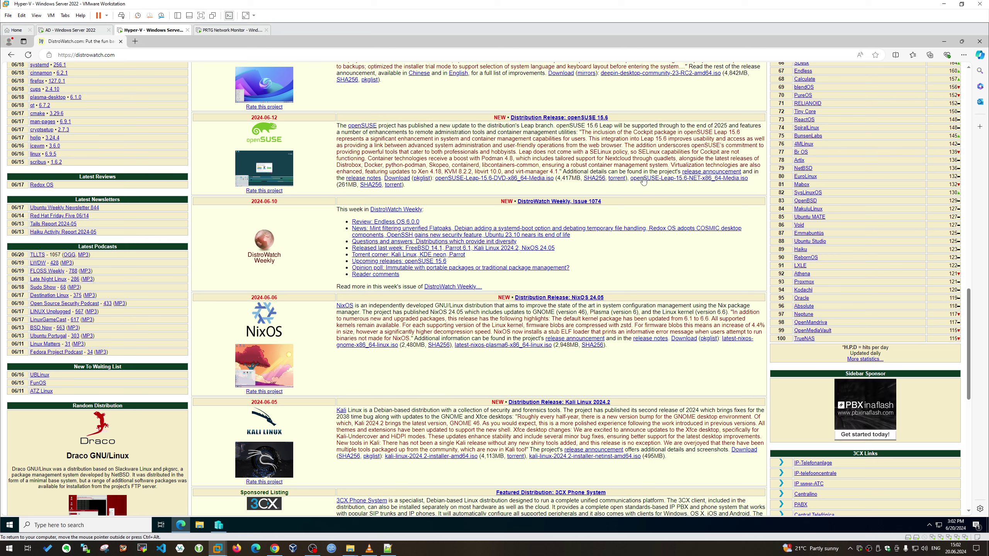
left_click(510, 183)
key("alt+Left")
scroll(479, 273, "down", 4)
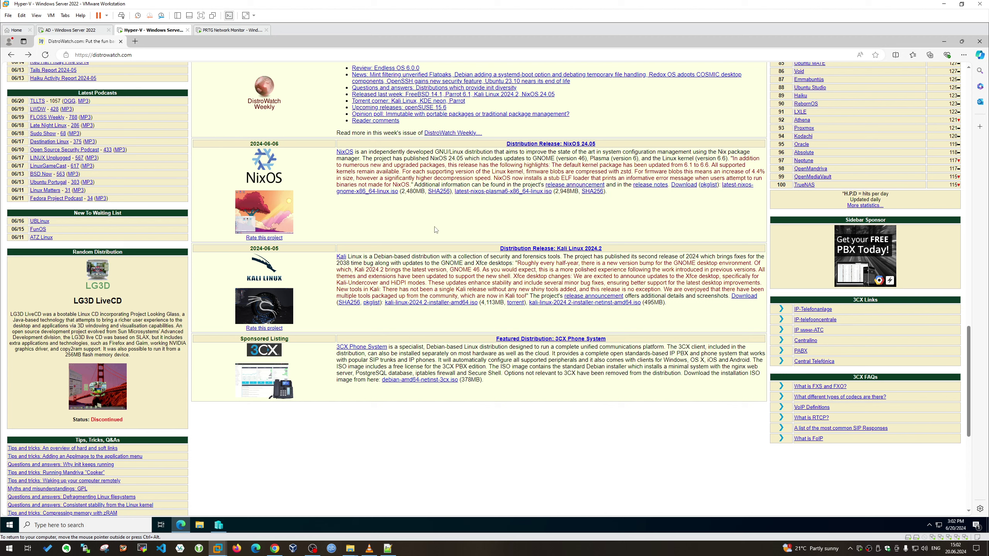
left_click(439, 306)
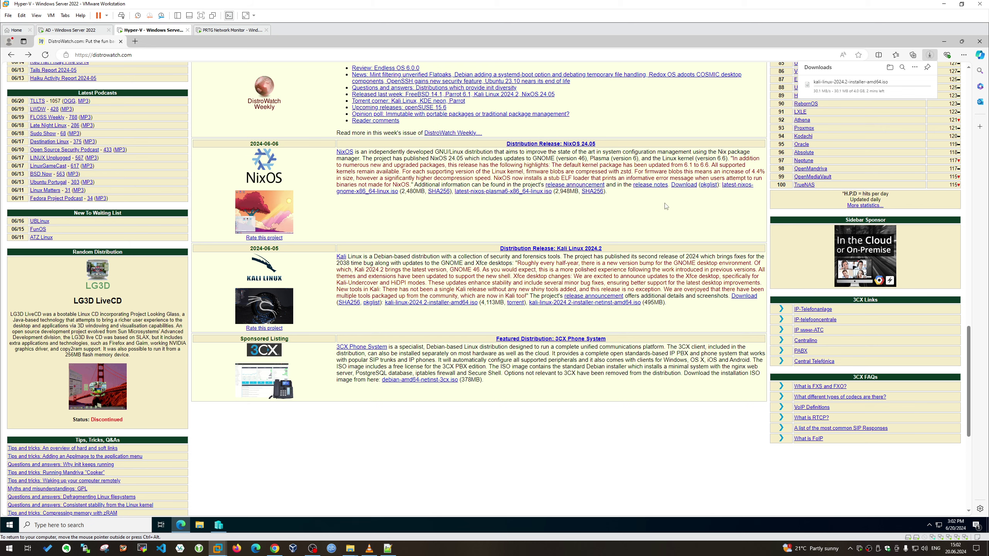
Open the downloads page, close the DistroWatch tab, and restore the browser window
left_click(914, 69)
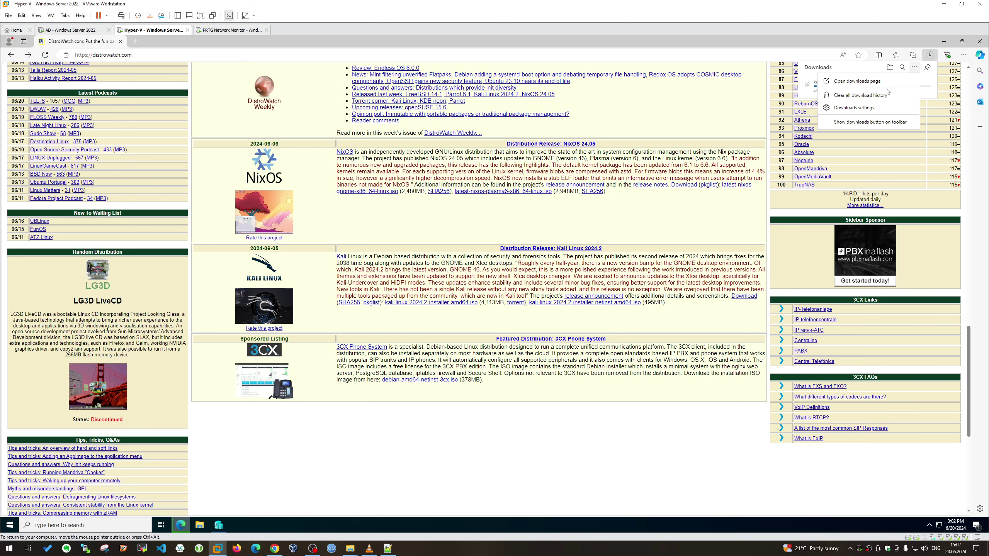
left_click(856, 84)
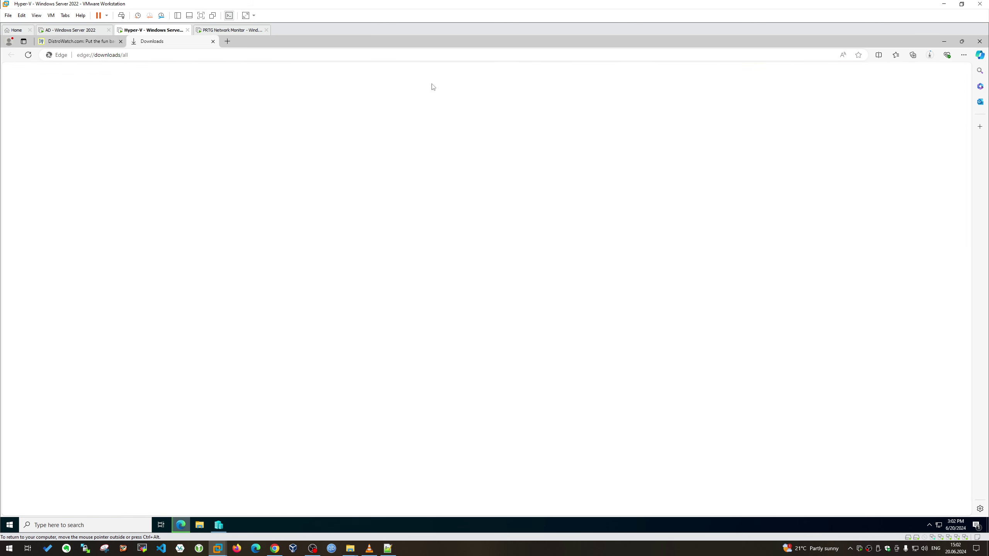
left_click(121, 41)
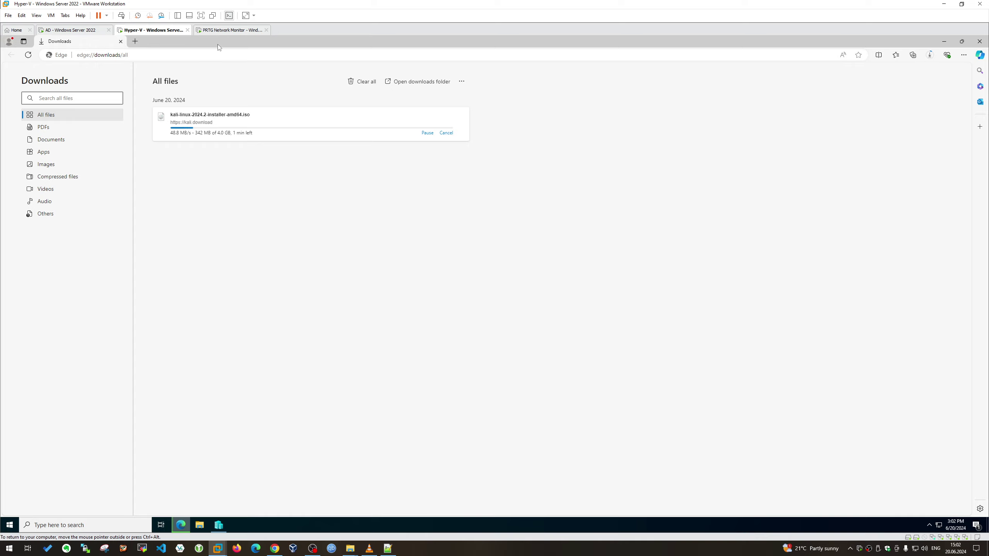
left_click_drag(216, 43, 456, 94)
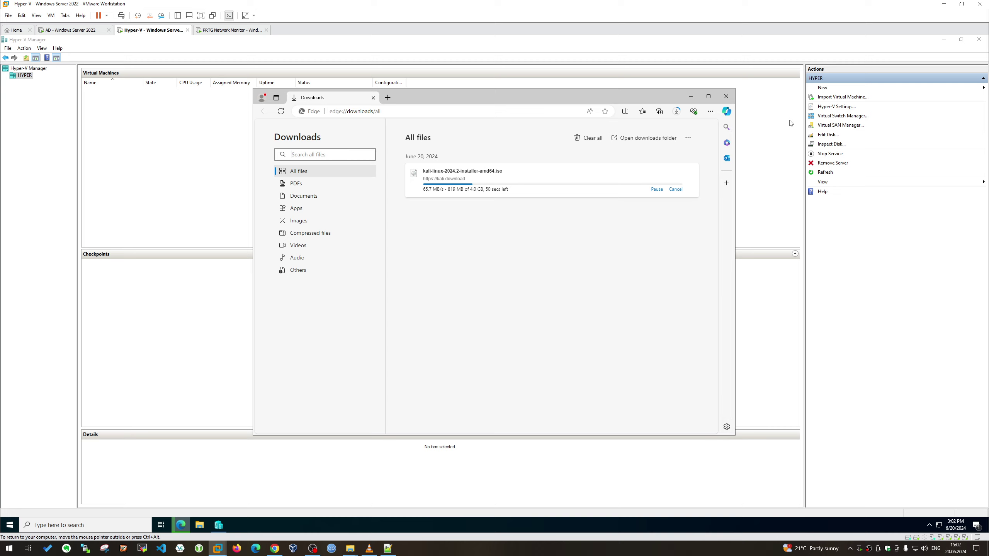
Create an external switch named LAN Virtual Switch on the first Intel 82574L adapter
left_click(832, 88)
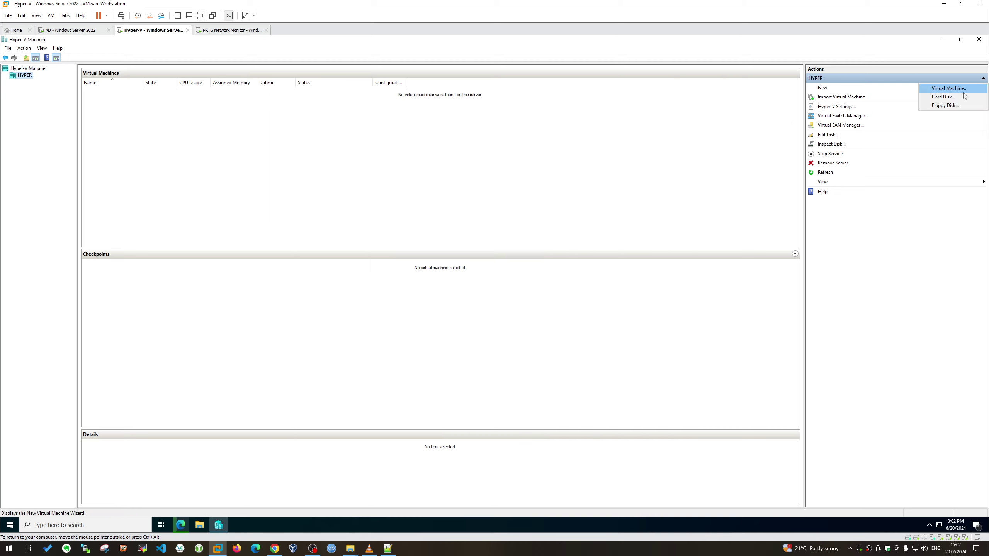
left_click(860, 118)
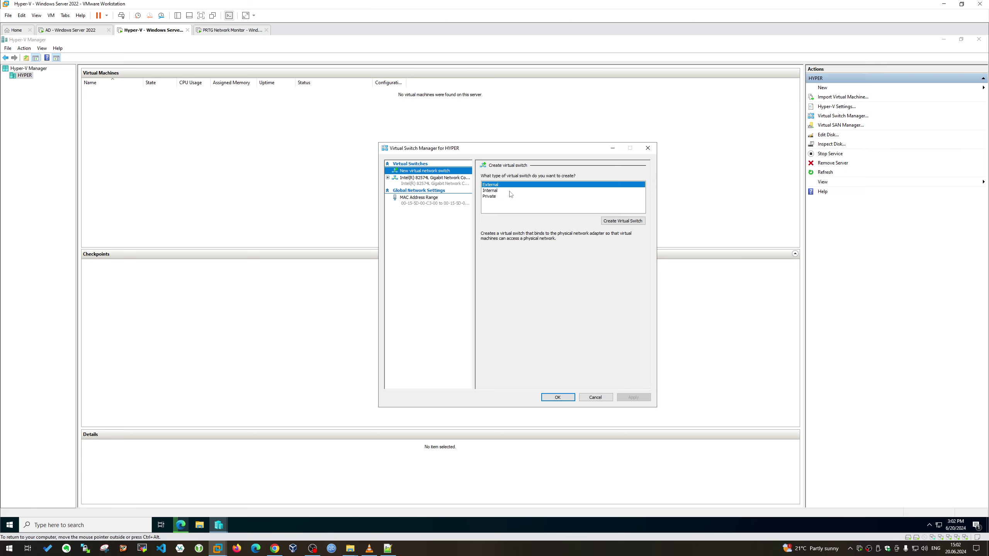
left_click(619, 222)
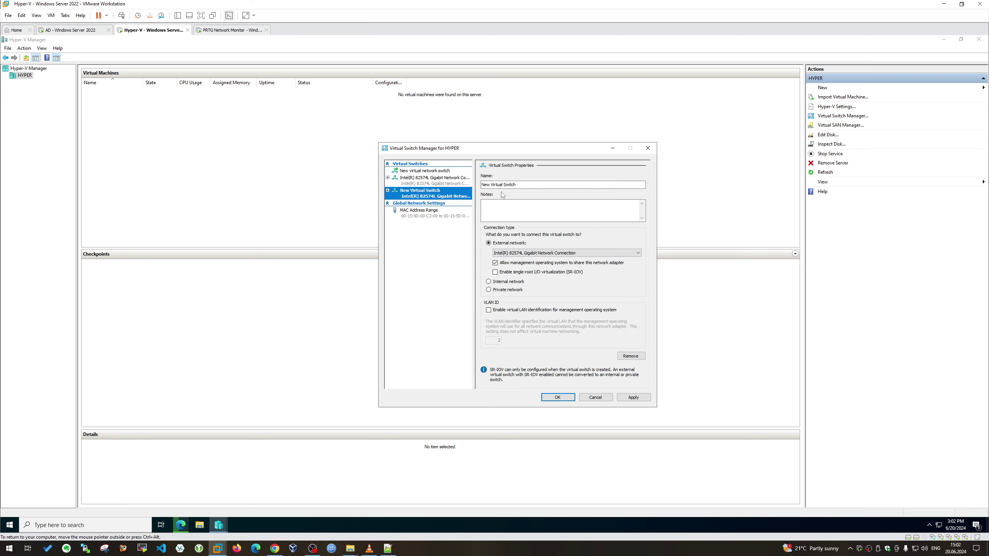
double_click(486, 184)
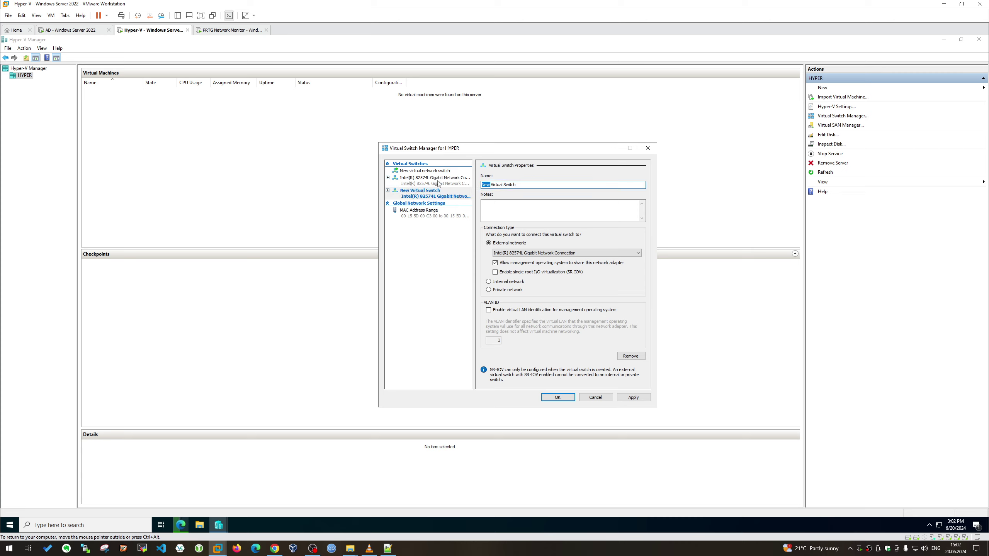
type("LAN")
left_click(512, 254)
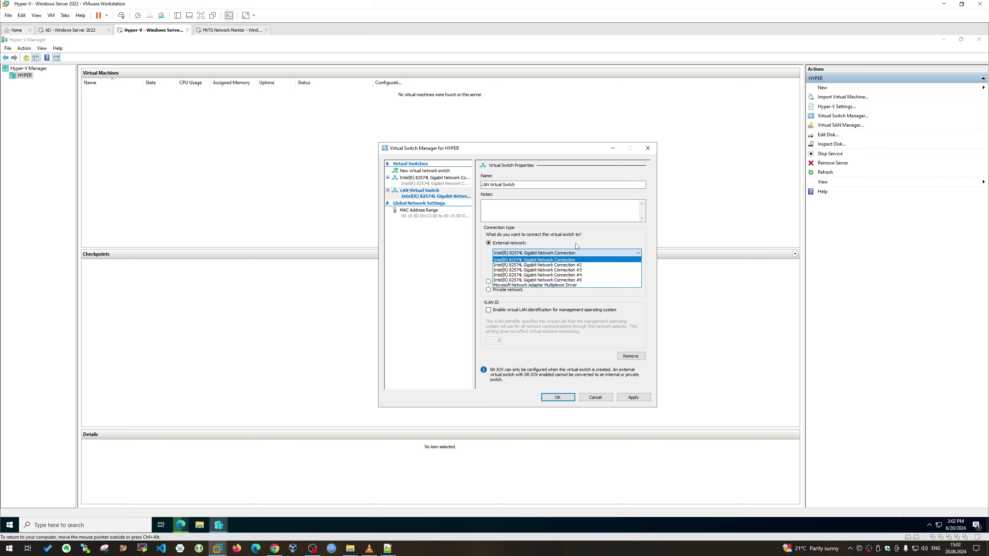
left_click(611, 230)
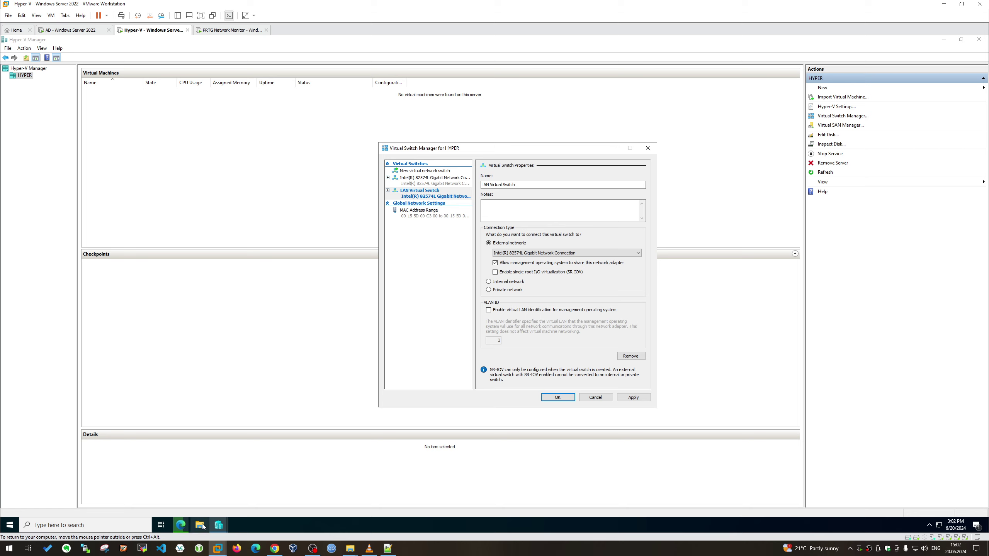
left_click(939, 525)
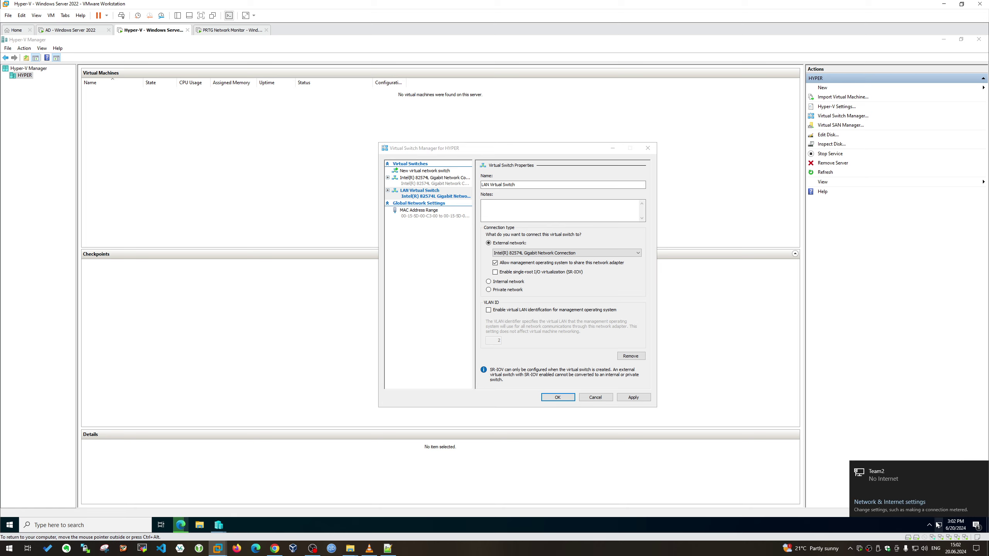
Switch NICTeam's IPv4 to a manual address, entering 255 in the subnet mask
left_click(879, 501)
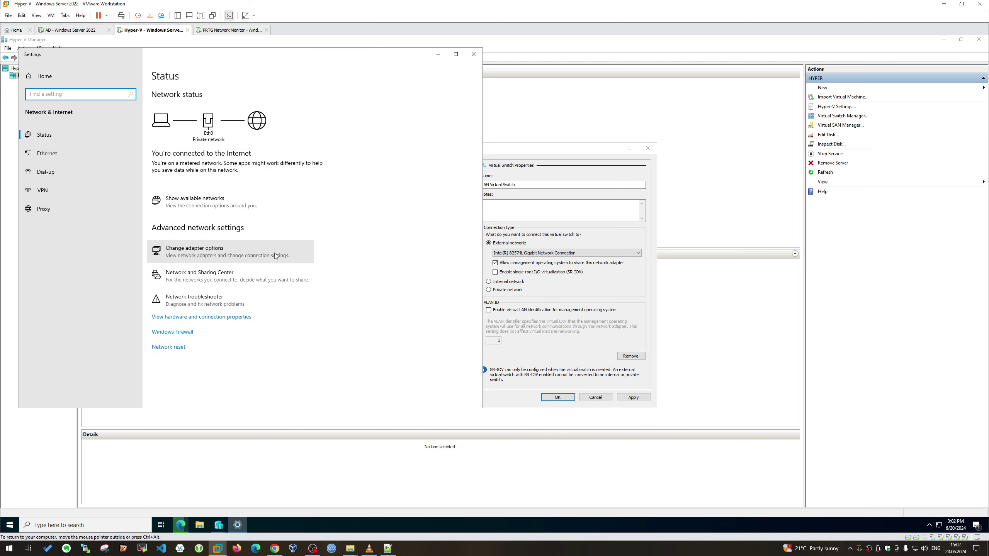
left_click(273, 251)
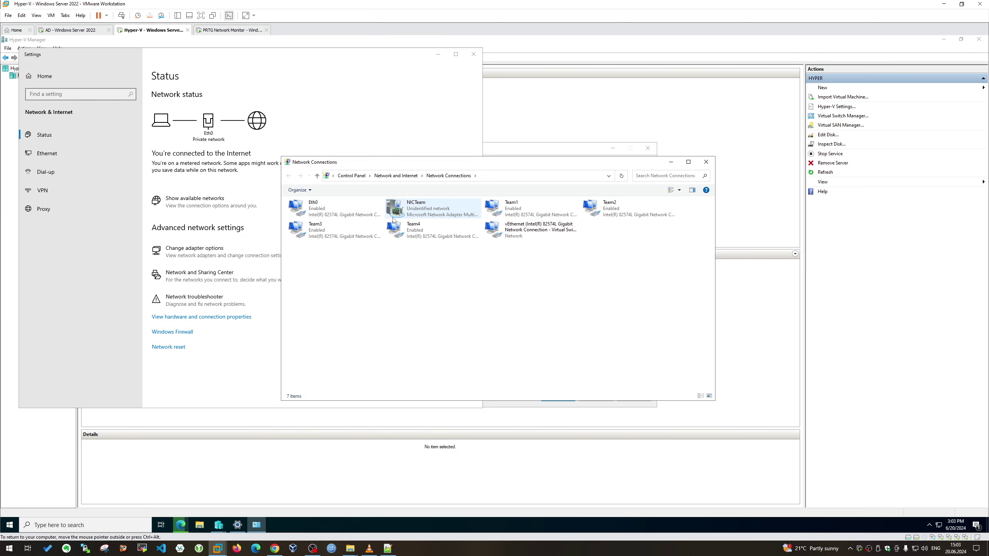
right_click(404, 209)
left_click(440, 280)
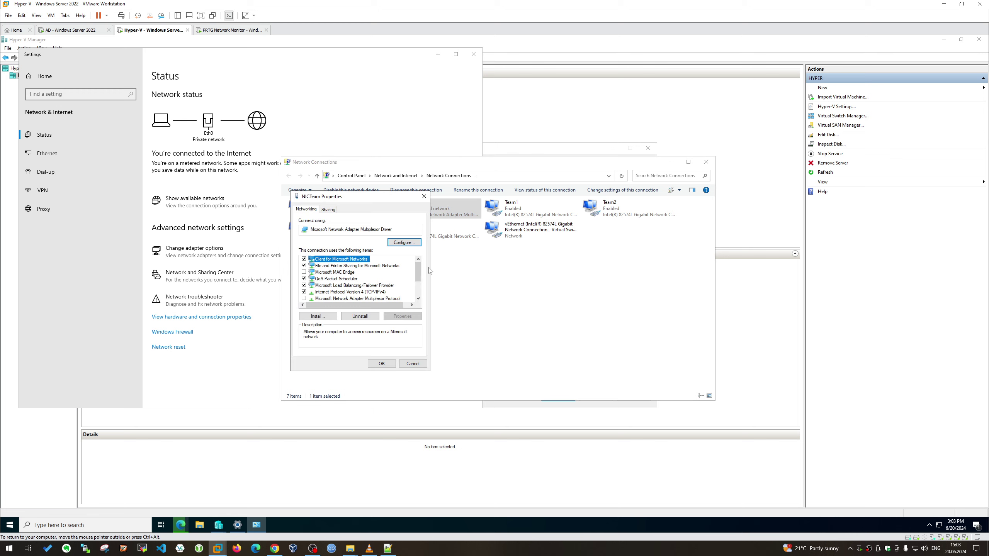
left_click(361, 279)
scroll(364, 286, "down", 1)
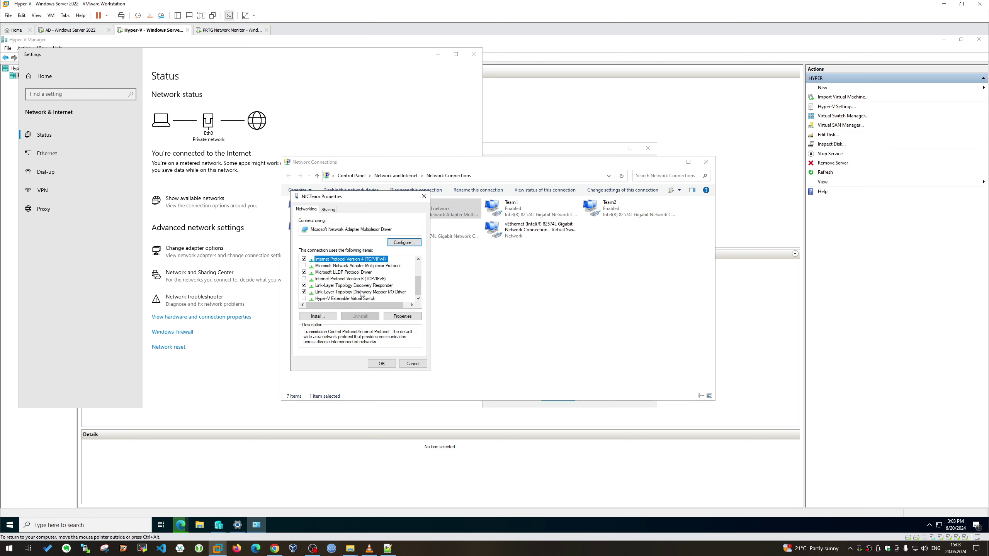
double_click(381, 261)
left_click(368, 282)
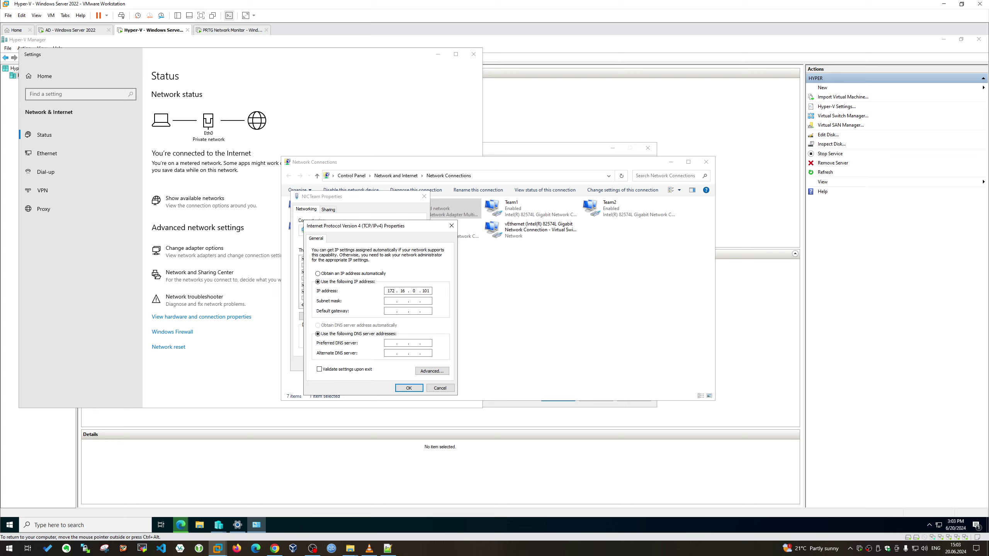
key("Tab")
type("255")
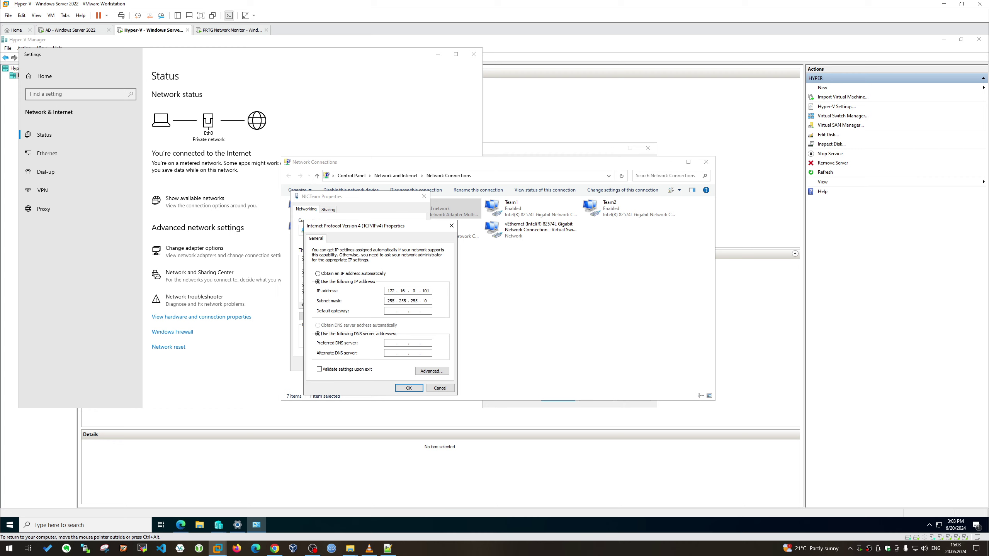
left_click(408, 388)
left_click(382, 363)
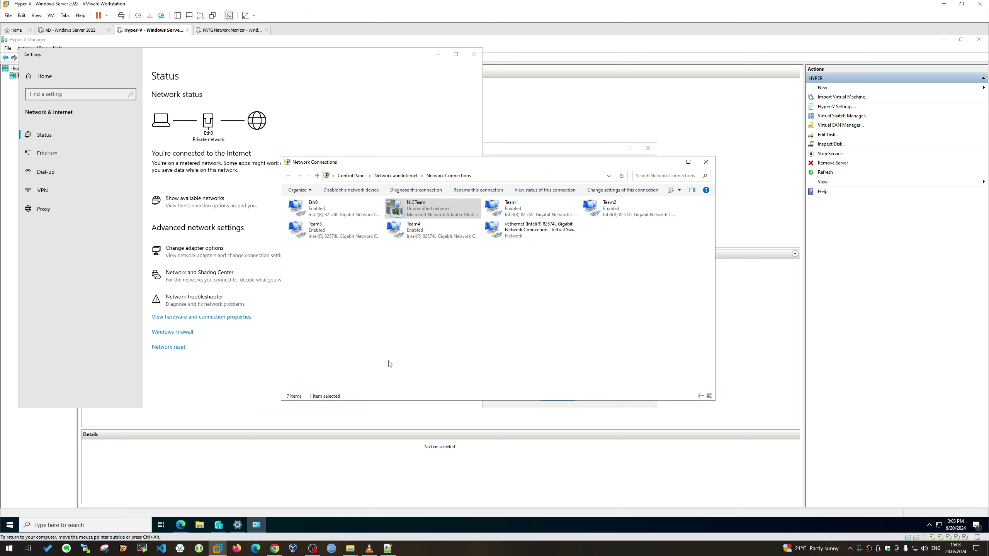
Disable and then re-enable the NICTeam adapter
right_click(422, 208)
left_click(442, 215)
right_click(440, 212)
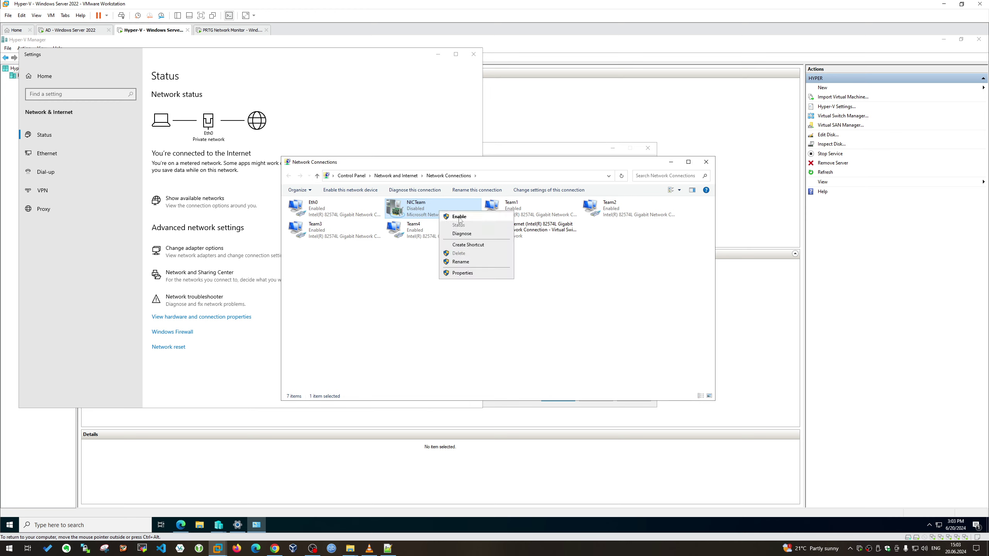
left_click(459, 217)
Review NICTeam's connection details, then close Network Connections and the Settings window
right_click(448, 209)
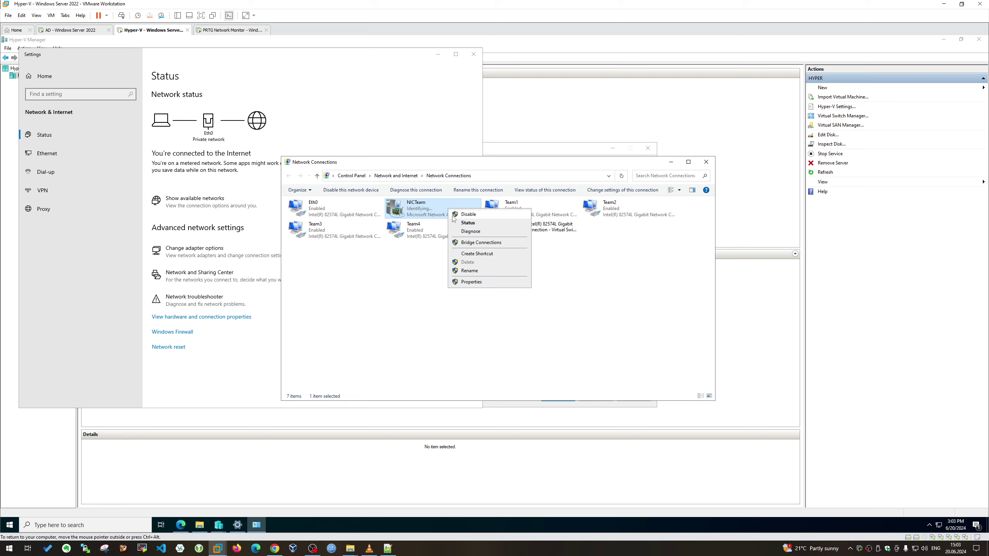
left_click(467, 223)
left_click(452, 275)
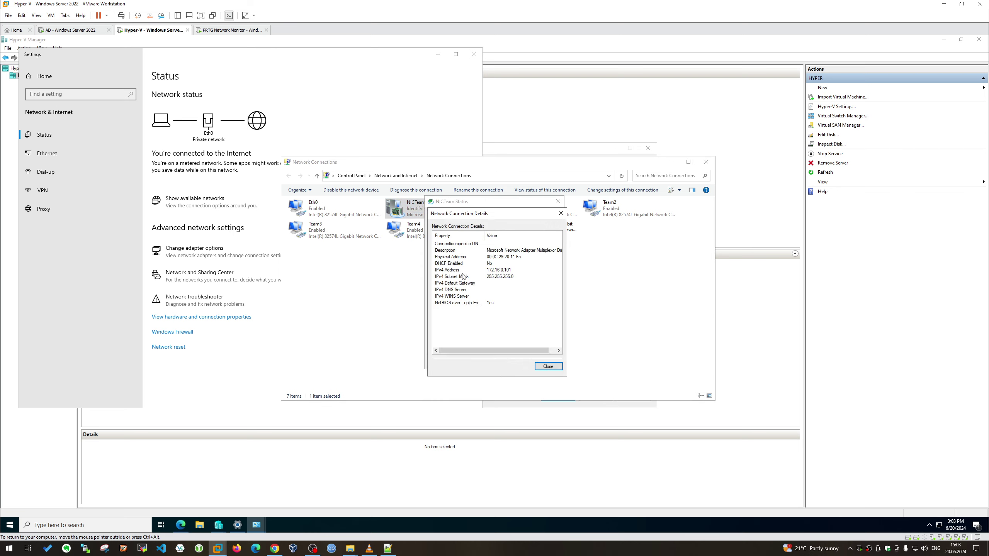
left_click(560, 210)
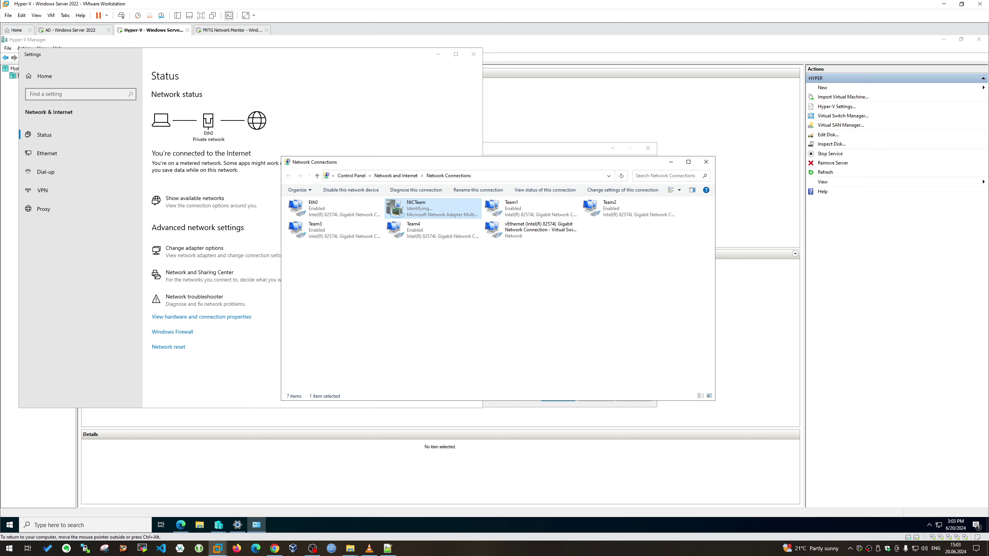
left_click(705, 161)
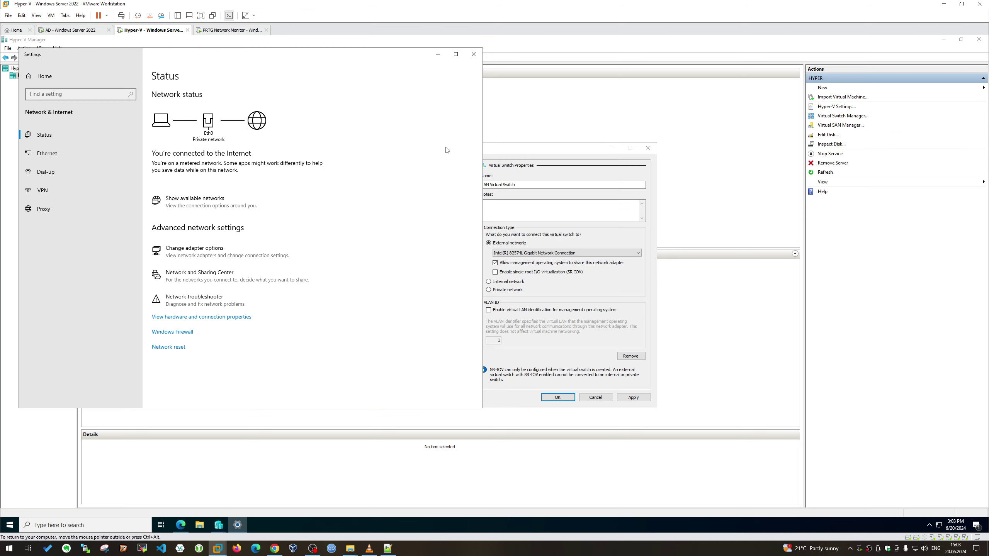
left_click(473, 54)
Cancel the Virtual Switch Manager and restart Hyper-V Manager
left_click(537, 253)
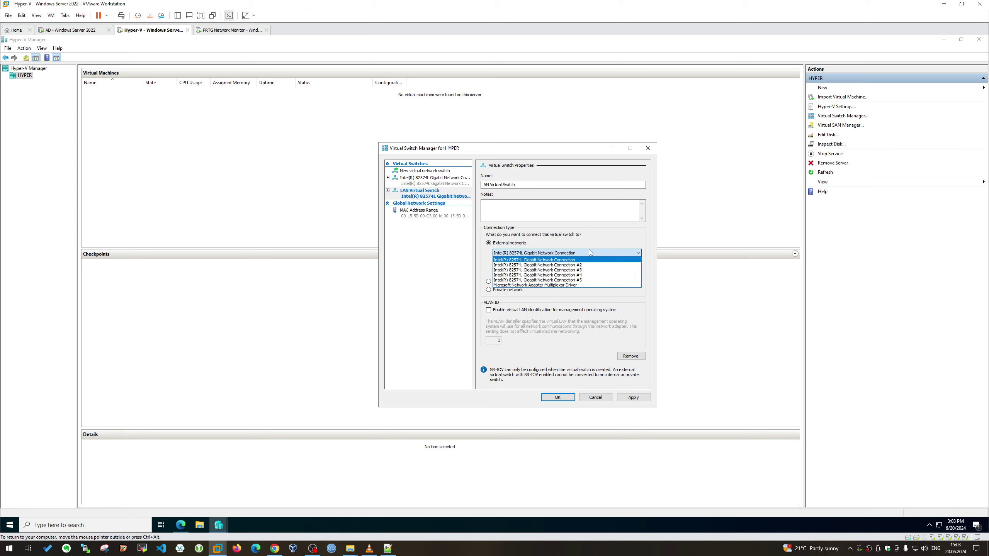
left_click(606, 398)
left_click(596, 397)
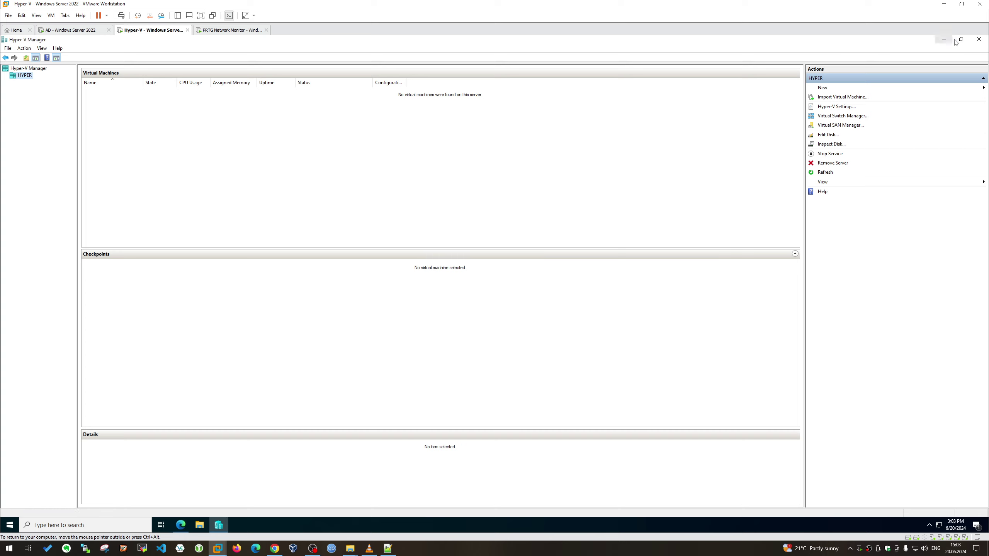
left_click(979, 39)
left_click(9, 525)
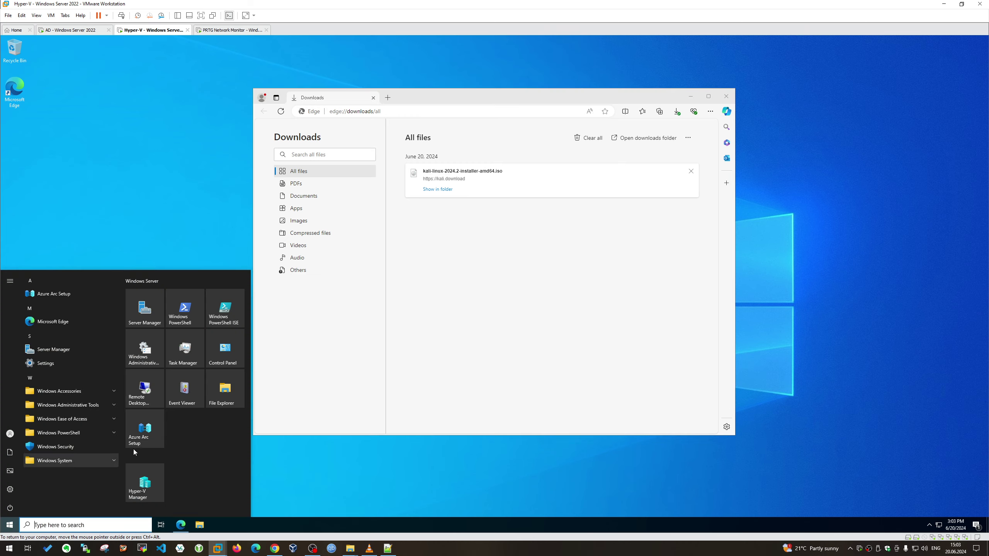
left_click(145, 487)
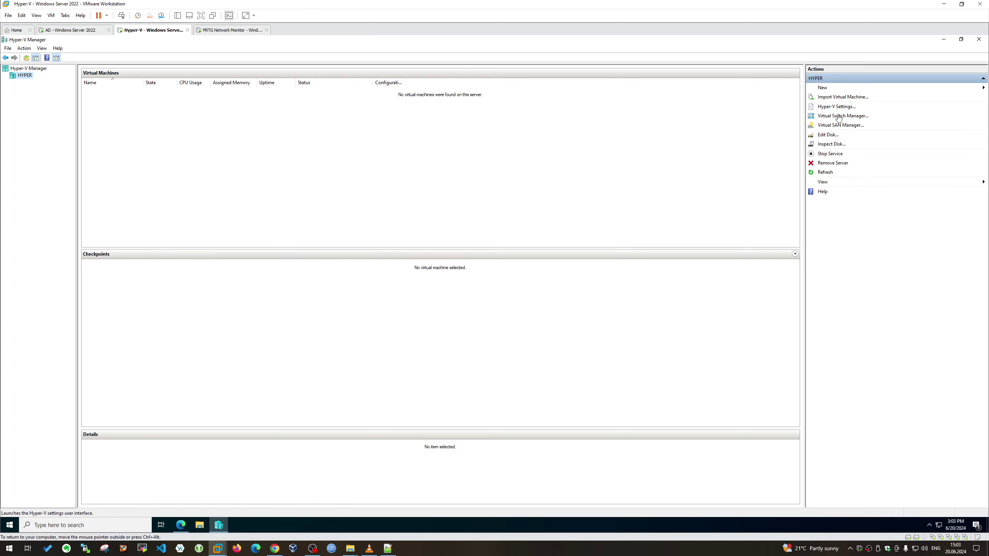
Review the existing Intel switch's properties, MAC address range and adapter choices
left_click(839, 117)
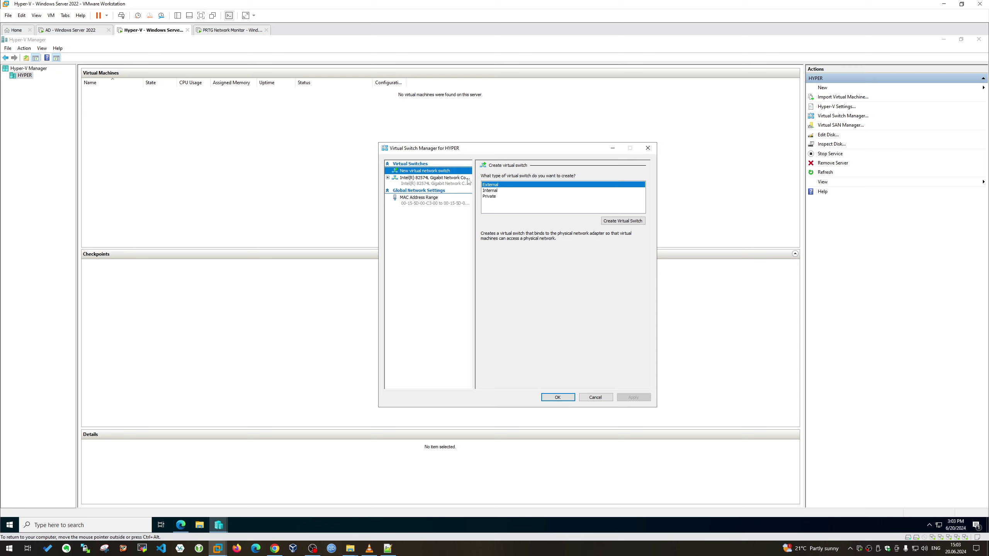
left_click(422, 183)
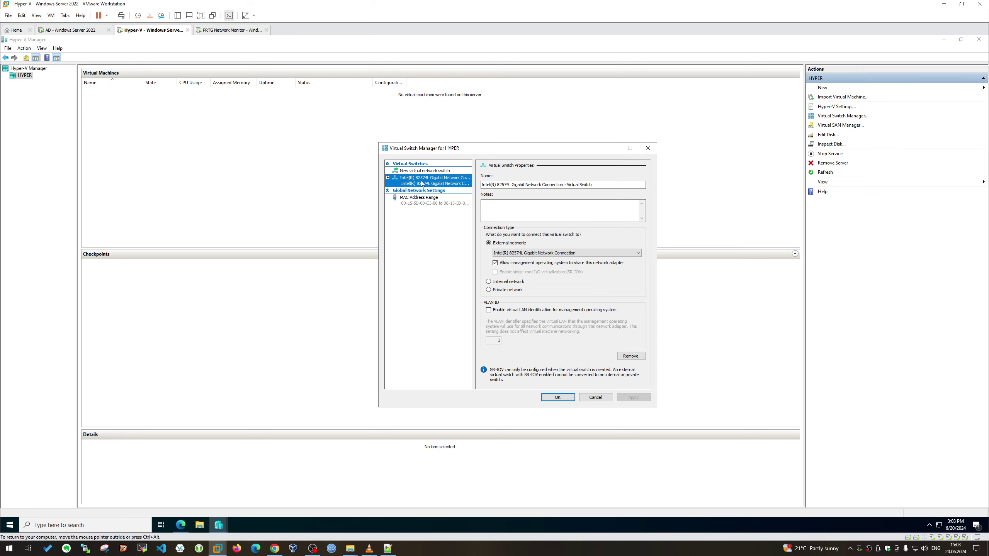
left_click(433, 200)
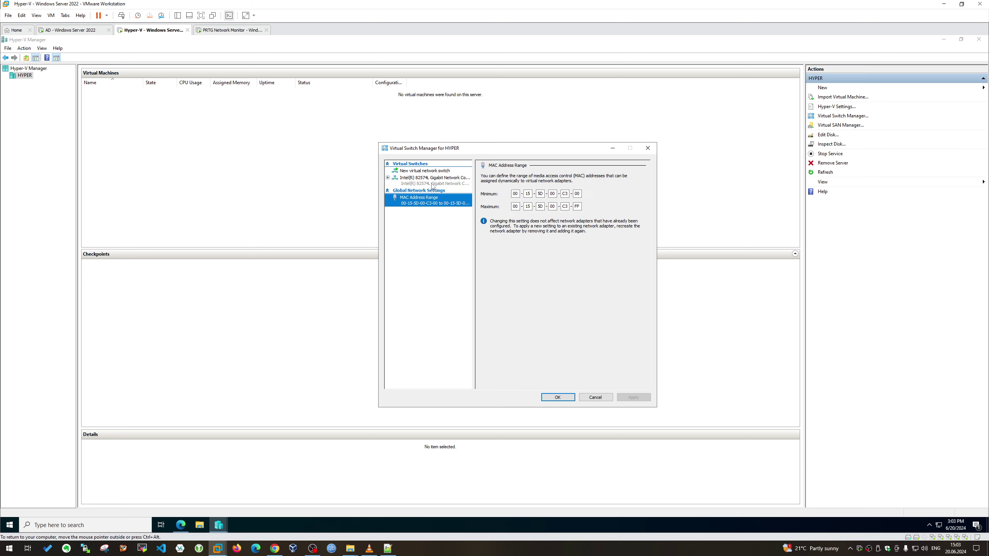
left_click(434, 183)
left_click(517, 252)
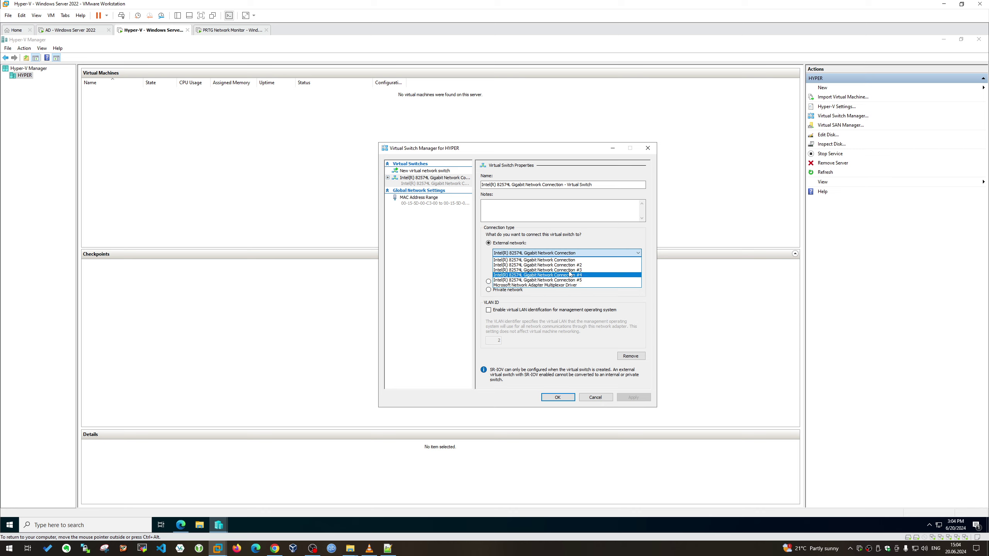
left_click(434, 171)
Create New Virtual Switch as an external network on the first Intel 82574L connection
left_click(435, 172)
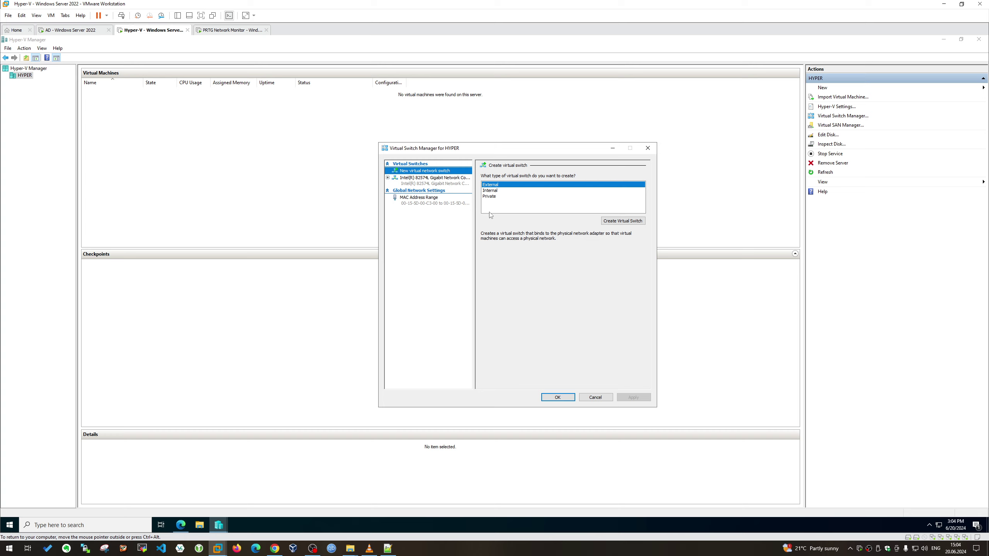
left_click(446, 181)
left_click(447, 173)
left_click(500, 191)
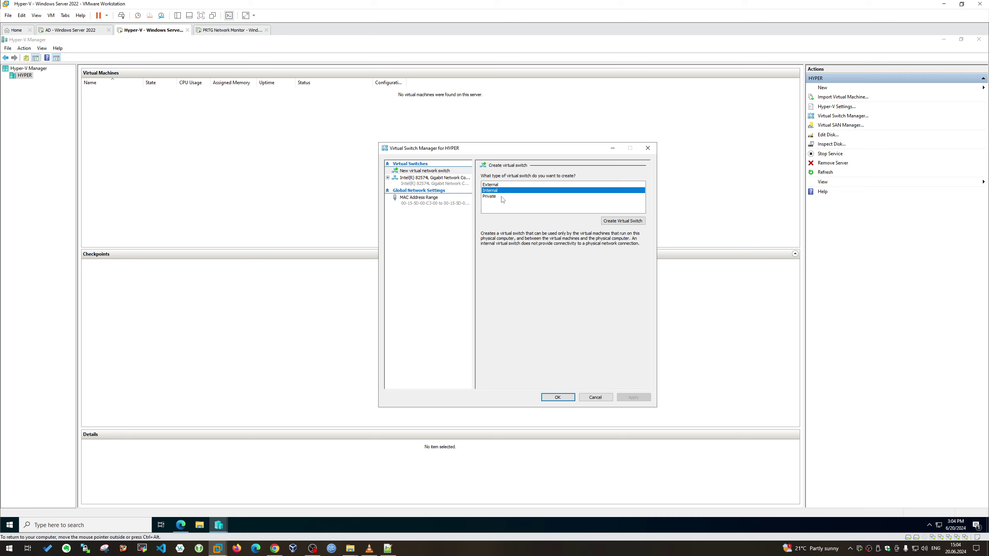
left_click(623, 221)
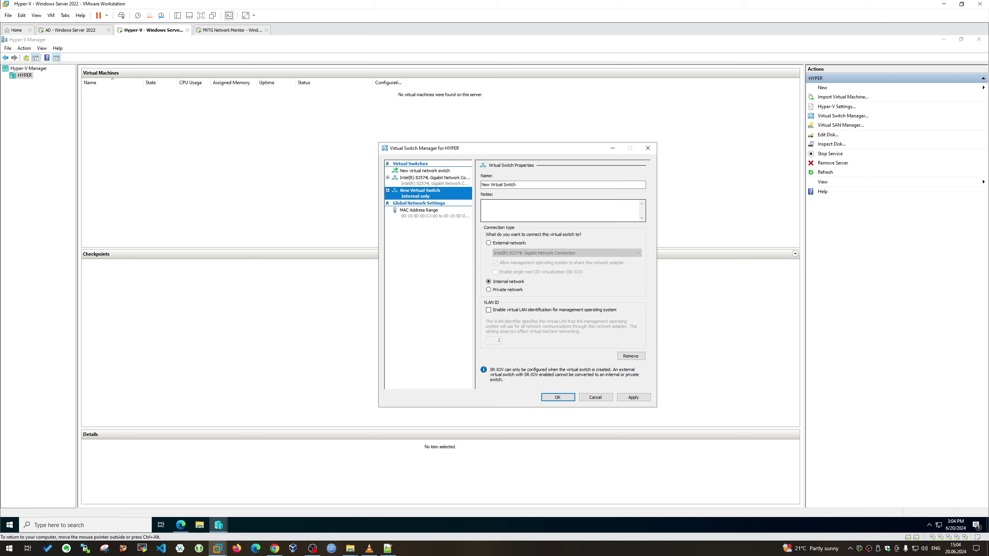
left_click(523, 253)
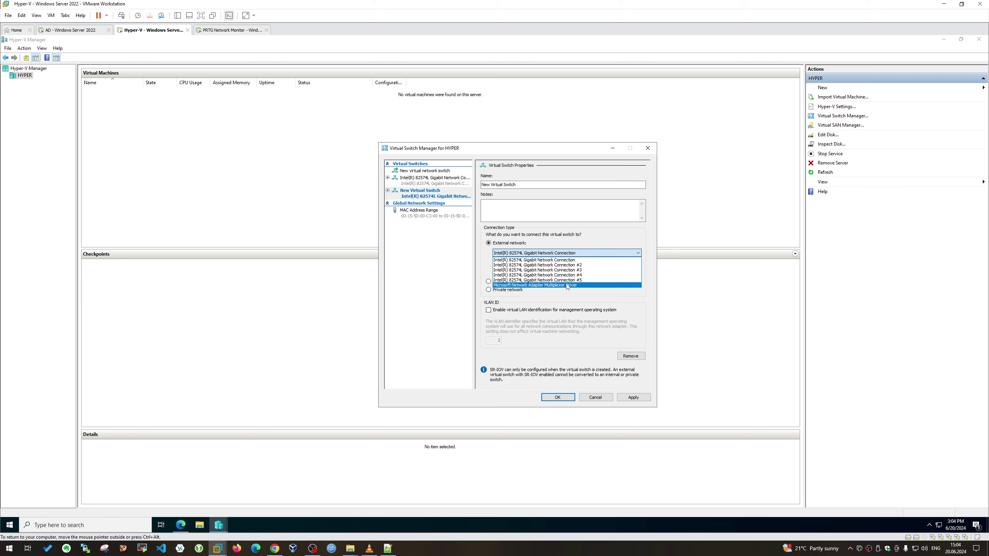
left_click(654, 309)
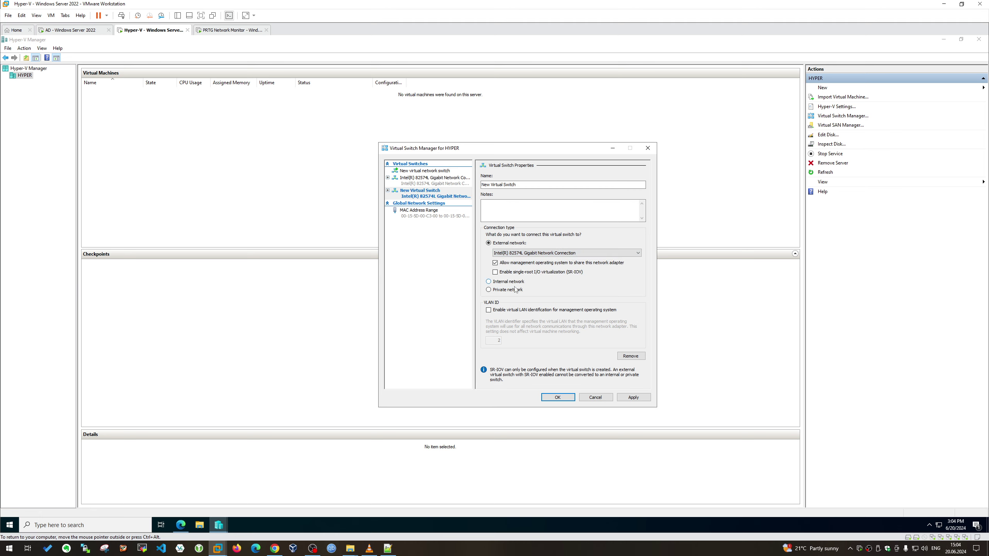
left_click(573, 253)
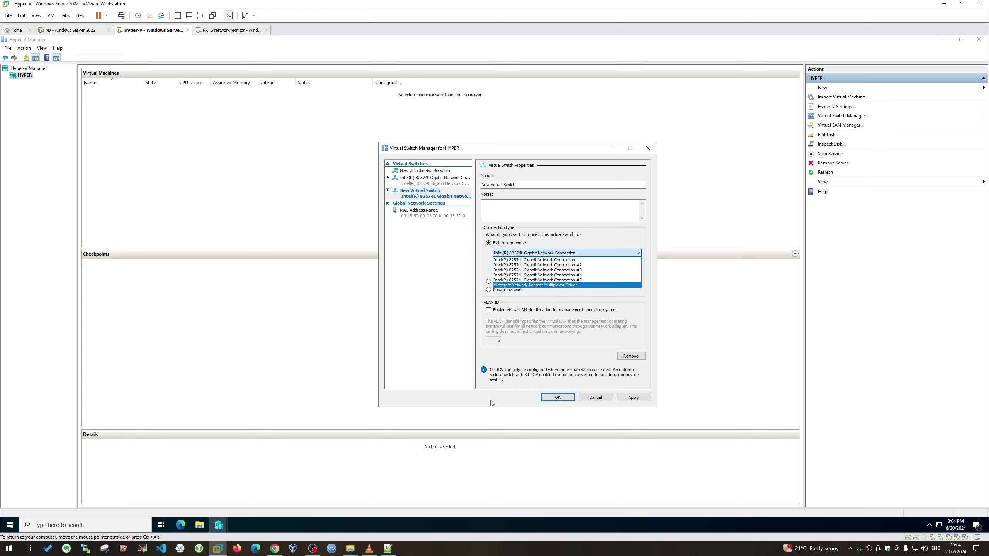
Show Network Connections as a list and select the vEthernet virtual switch adapter
left_click(181, 525)
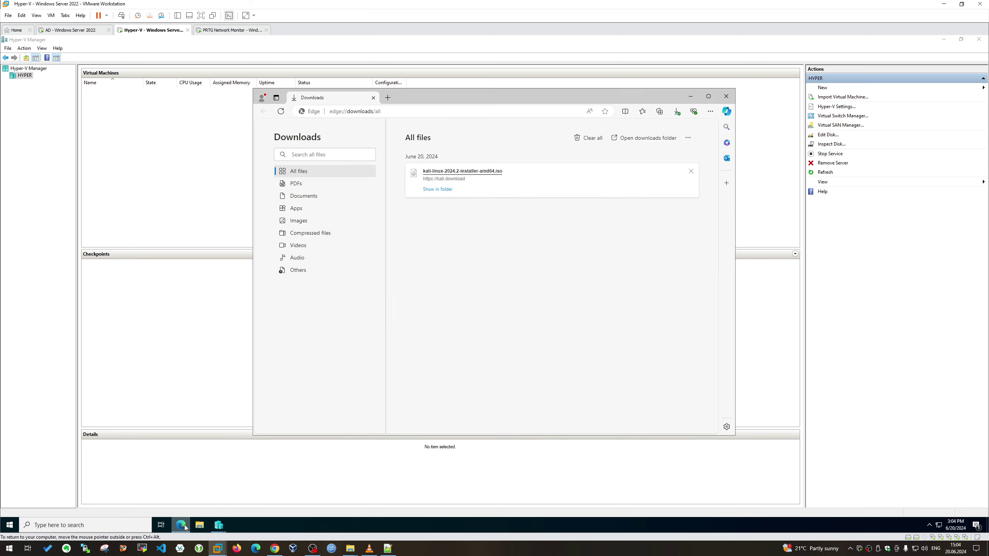
right_click(940, 523)
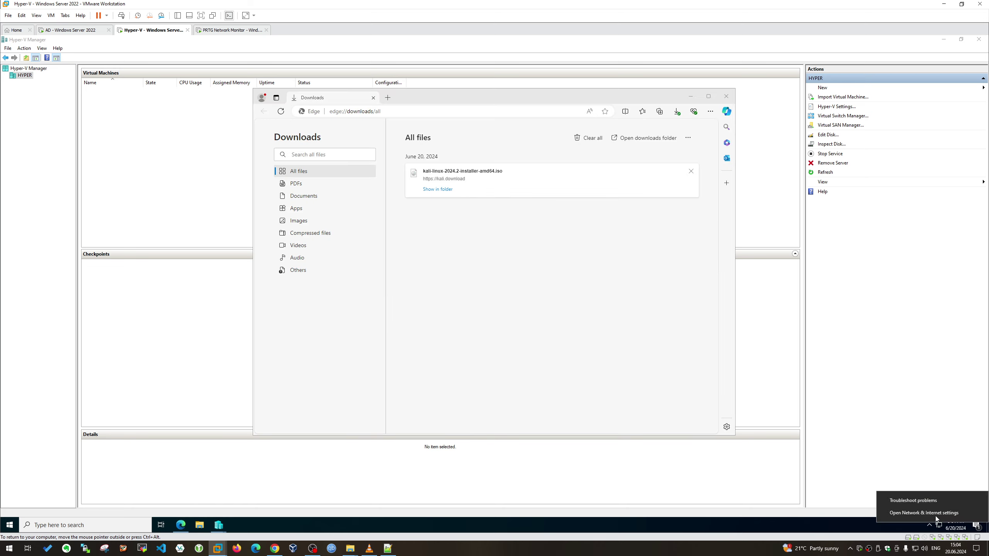
left_click(935, 516)
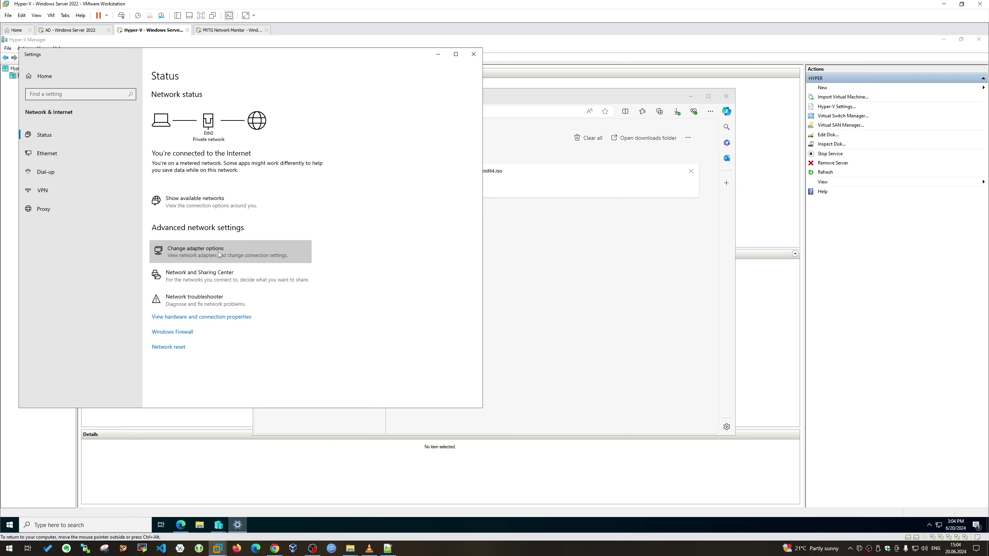
left_click(219, 255)
left_click(673, 192)
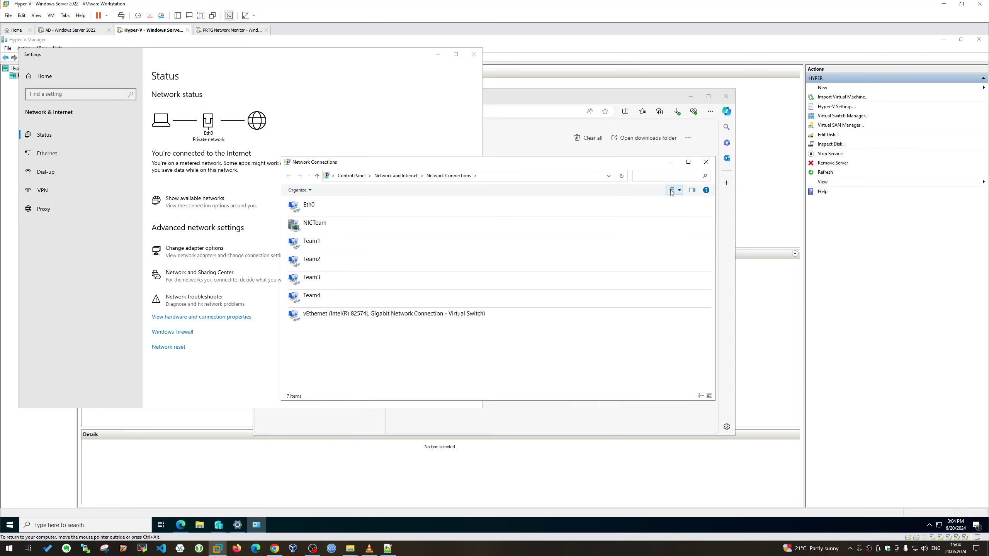
left_click(374, 315)
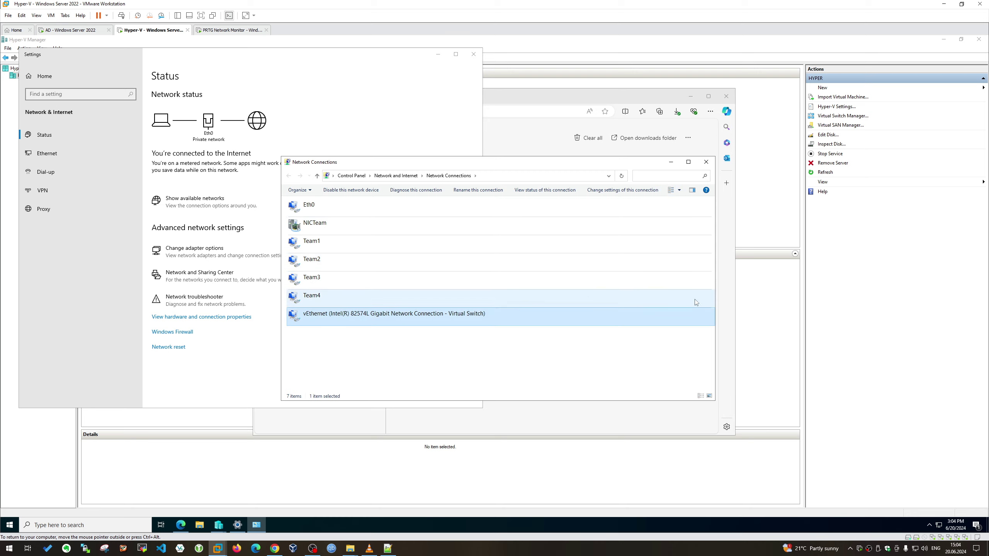
Close the network settings window and bring up Hyper-V Settings for the server
left_click(759, 290)
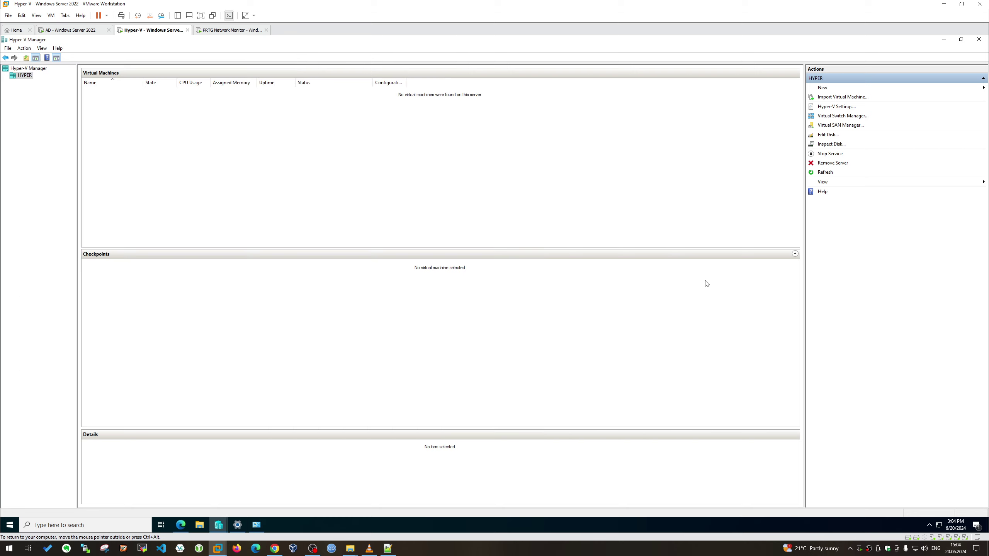
left_click(238, 525)
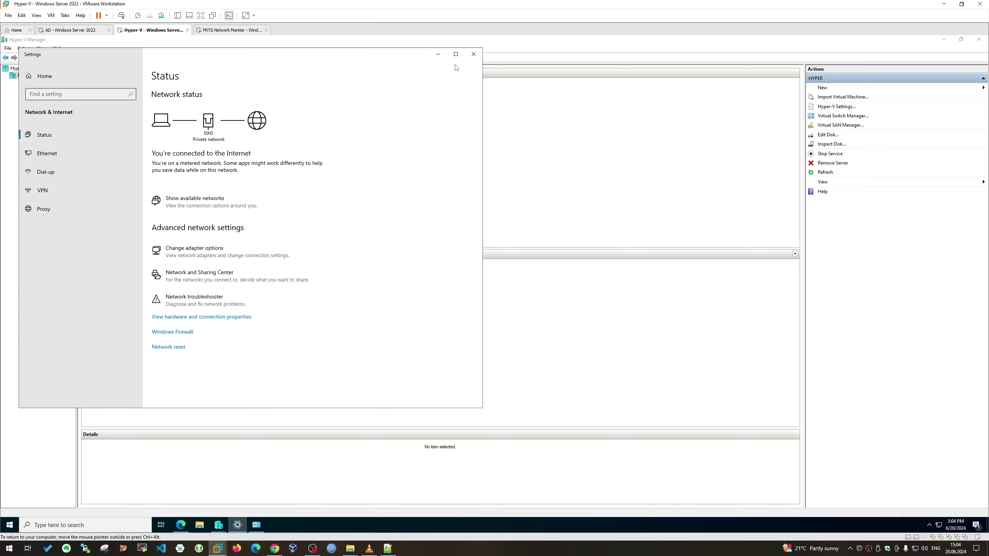
left_click(474, 54)
left_click(840, 107)
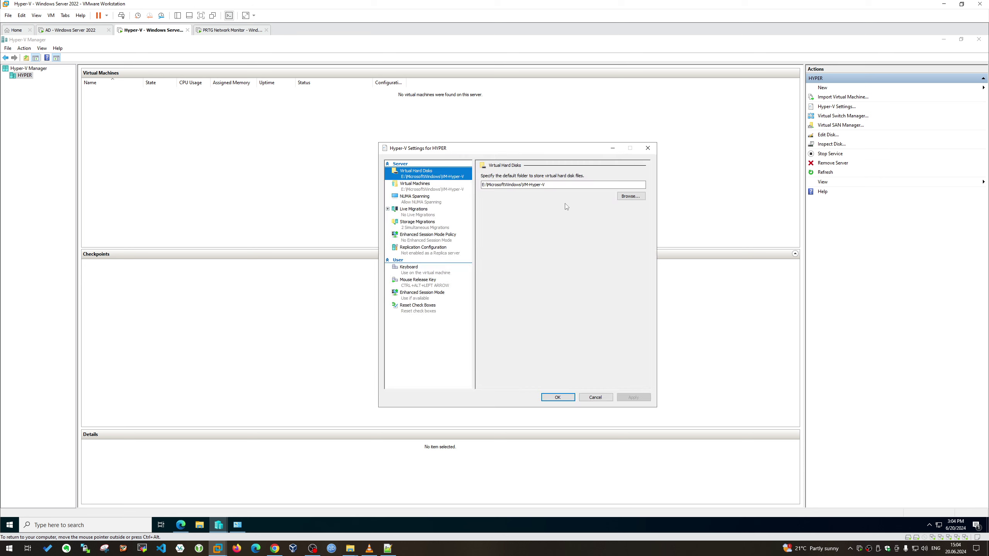
Bind LAN Virtual Switch to Intel(R) 82574L Gigabit Network Connection #5
left_click(558, 398)
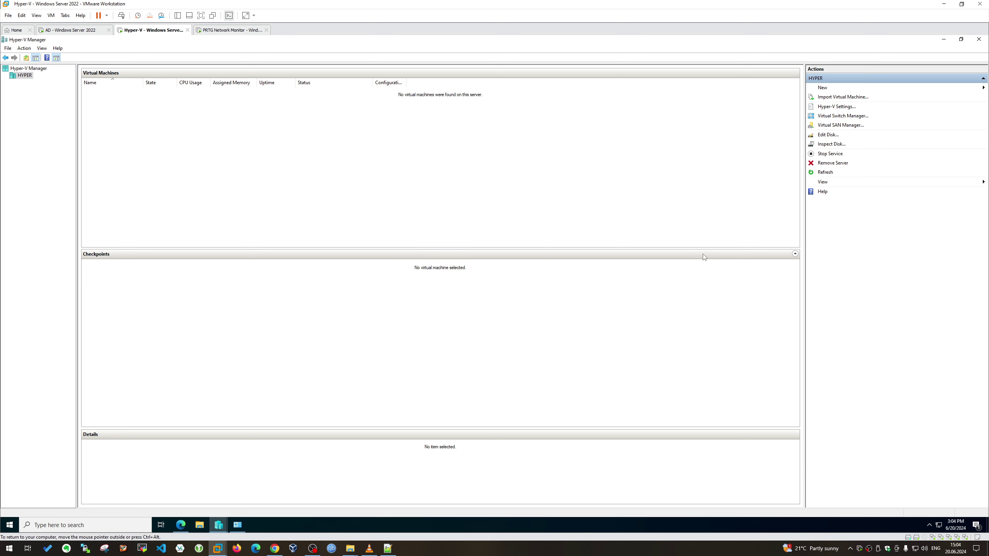
left_click(842, 115)
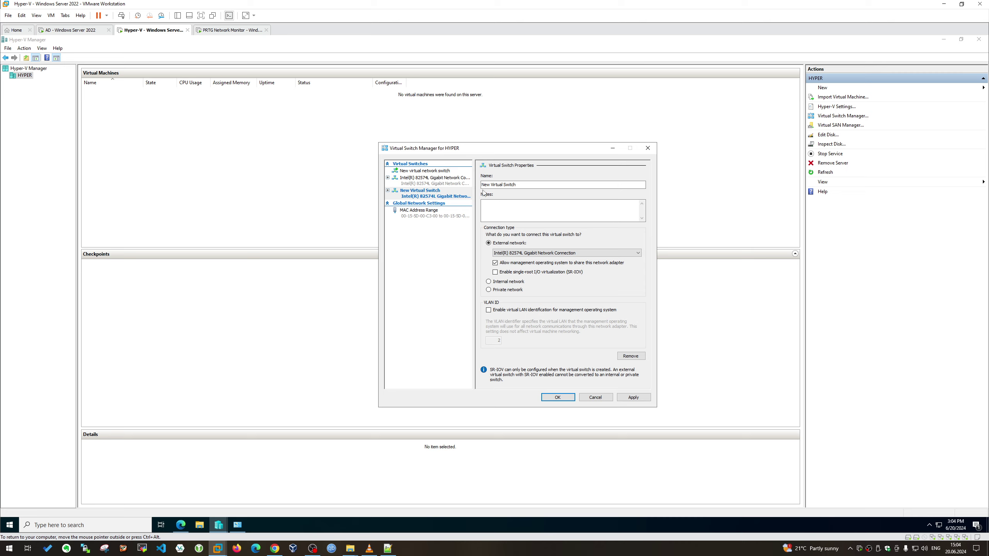
type("LAN")
left_click(563, 254)
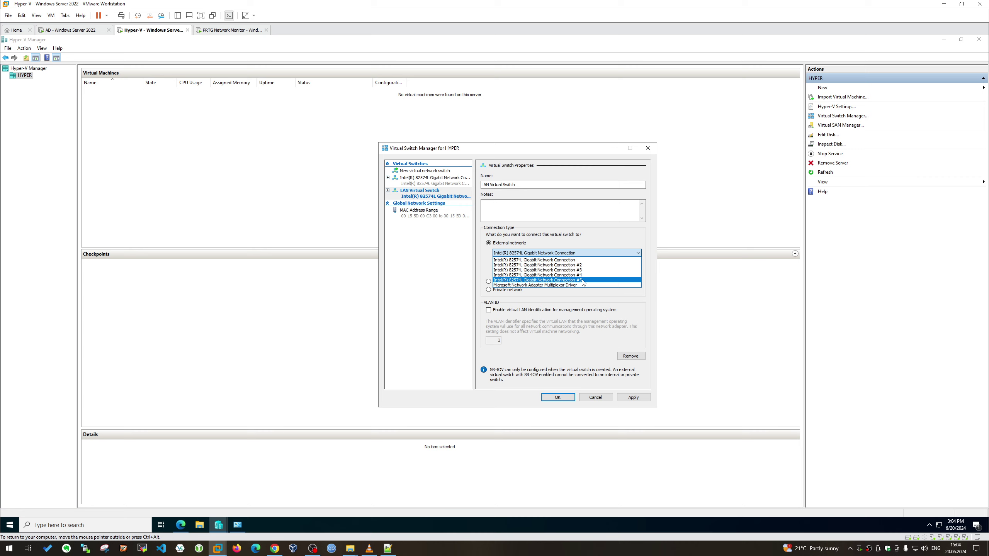
left_click(584, 280)
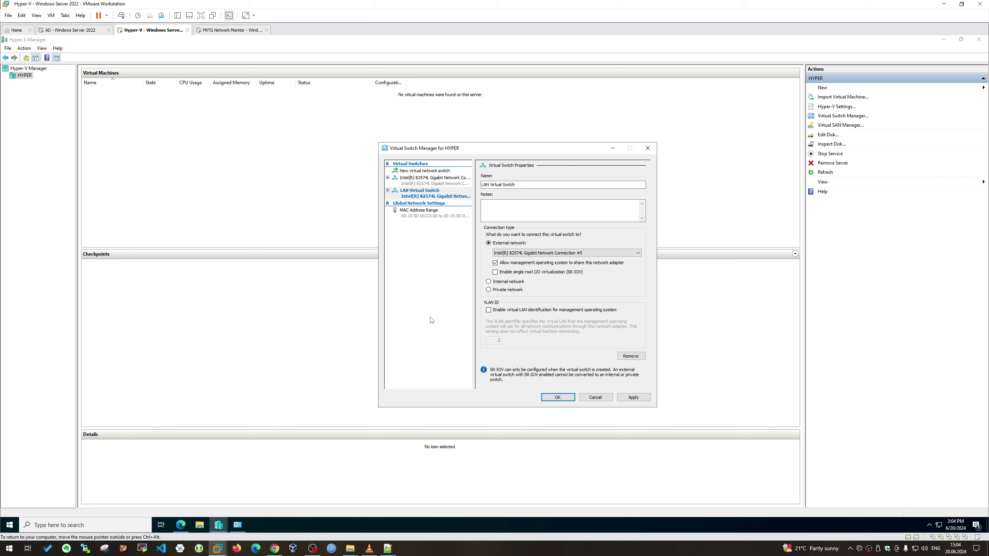
left_click(237, 525)
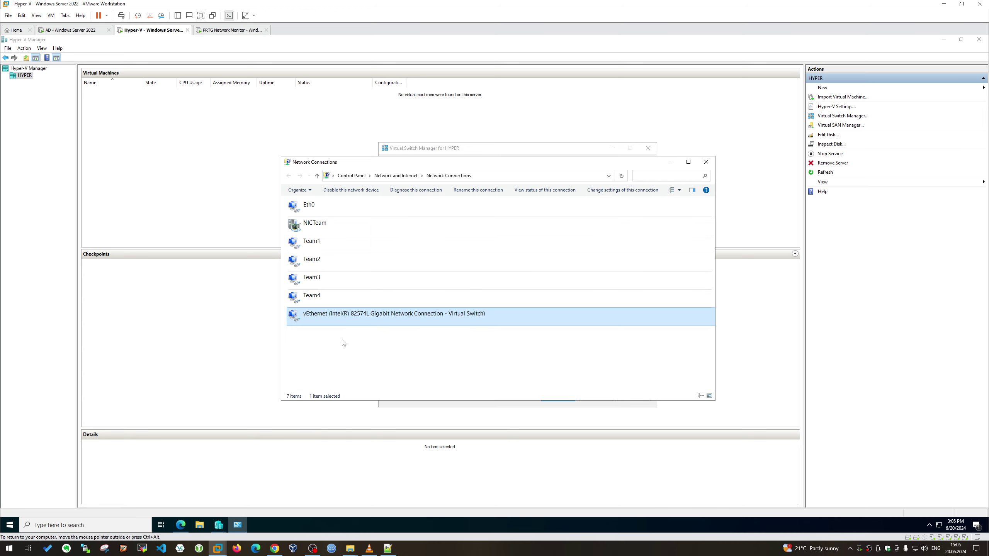
Inspect the vEthernet connection's properties, toggling IPv6 off, and close without saving
right_click(353, 316)
left_click(385, 387)
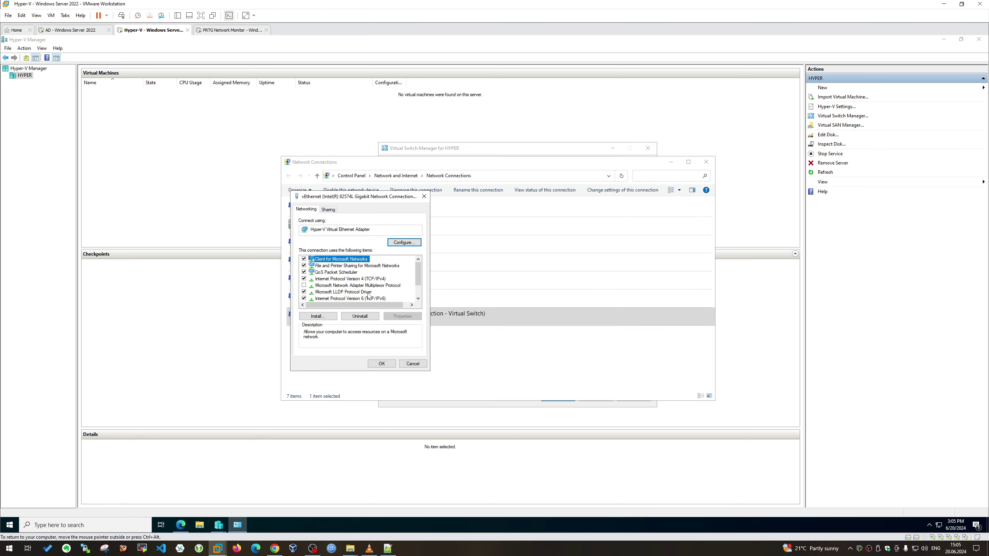
left_click_drag(366, 199, 616, 228)
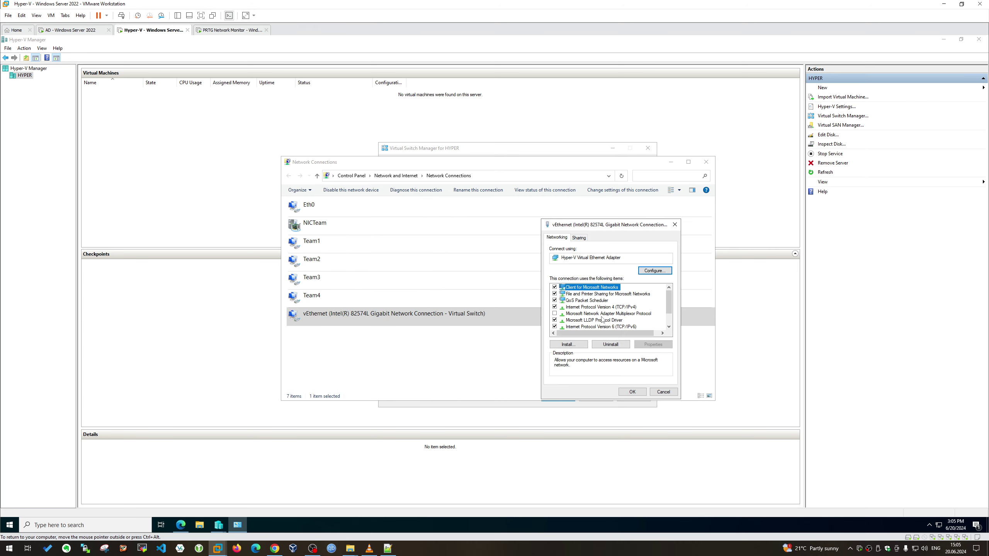
scroll(601, 320, "down", 1)
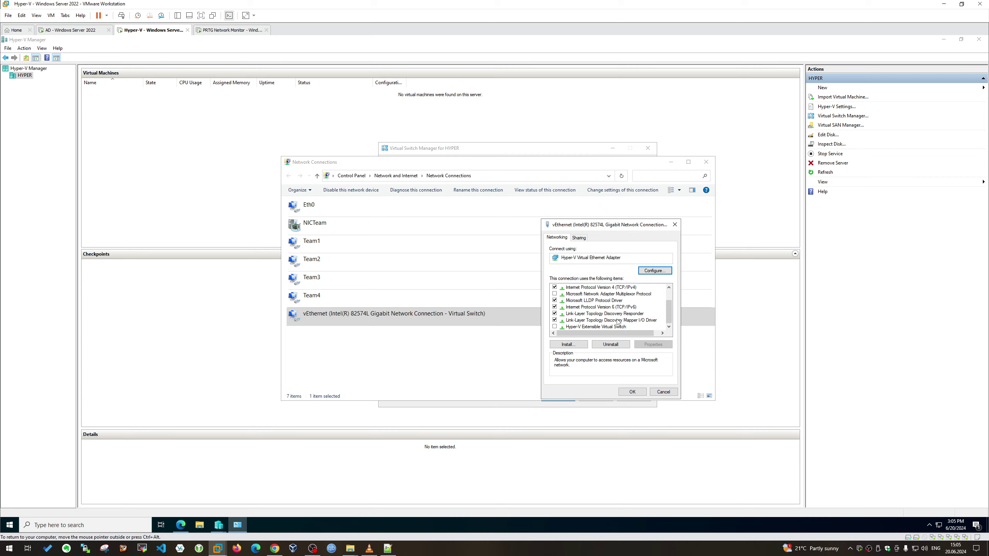
left_click(554, 307)
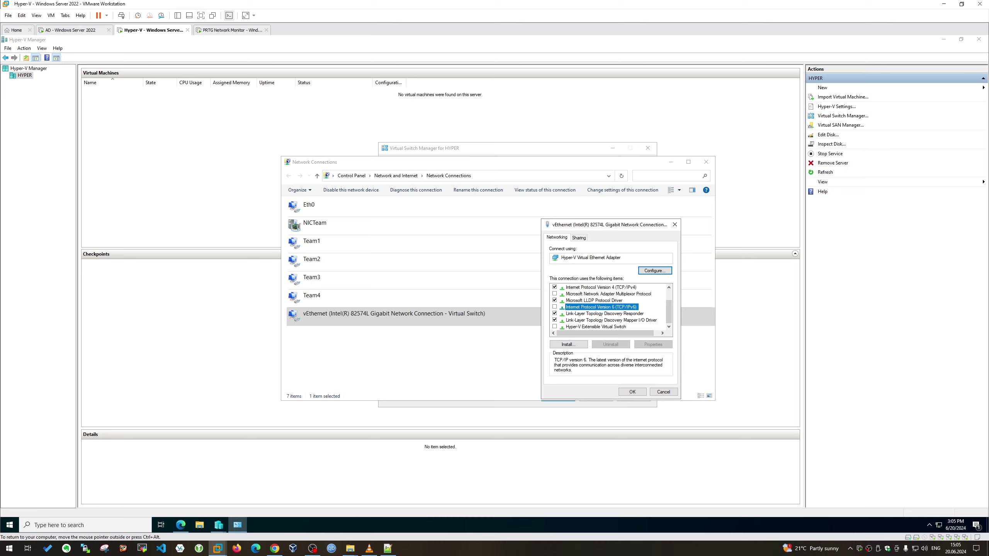
left_click(675, 224)
Review the NICTeam connection's networking and sharing properties
left_click(341, 210)
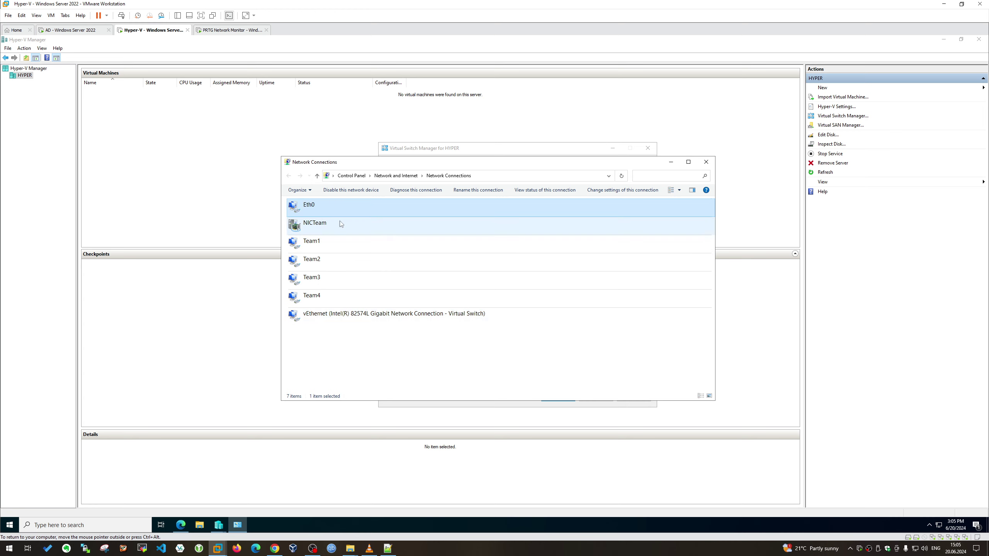
left_click(340, 223)
left_click_drag(425, 164, 679, 200)
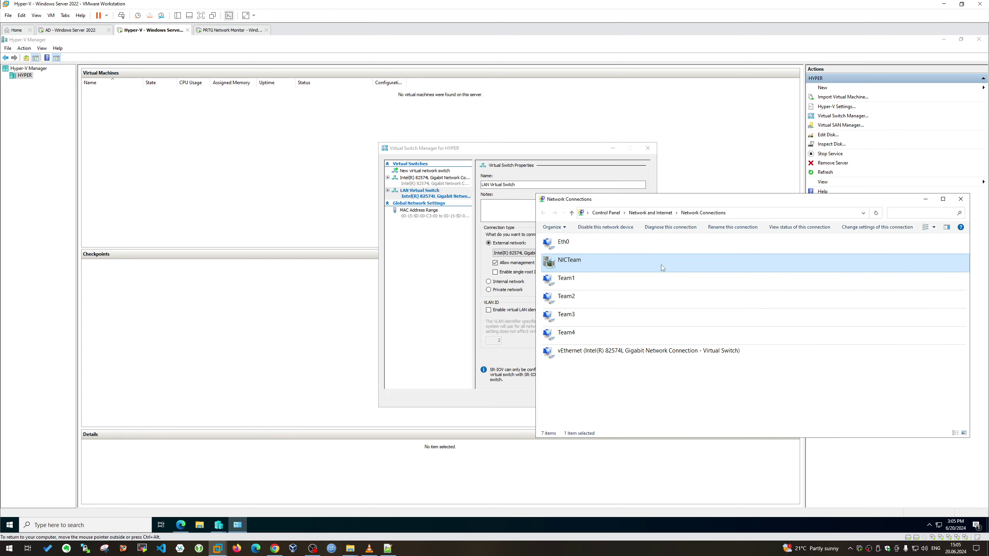
right_click(624, 260)
left_click(657, 331)
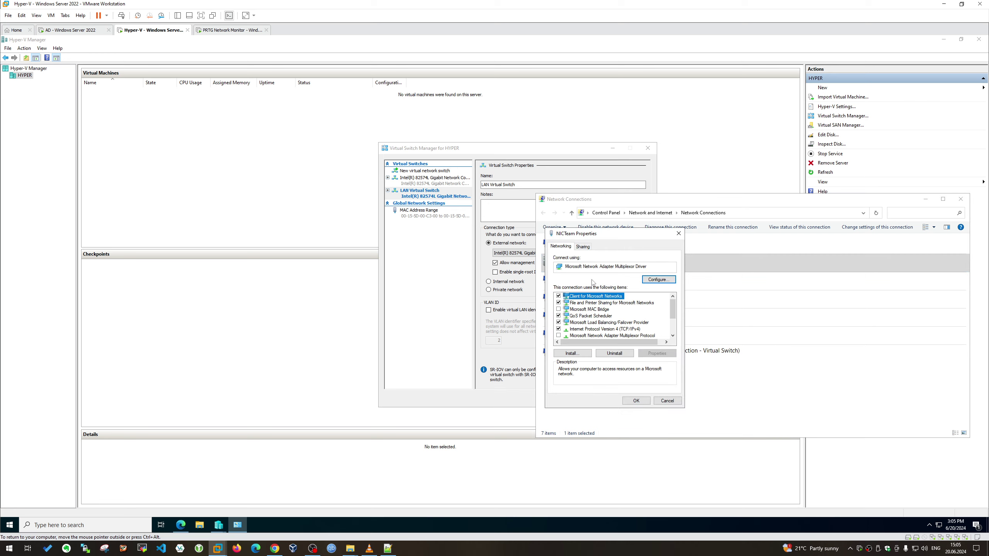
left_click(583, 246)
left_click(562, 246)
left_click(678, 234)
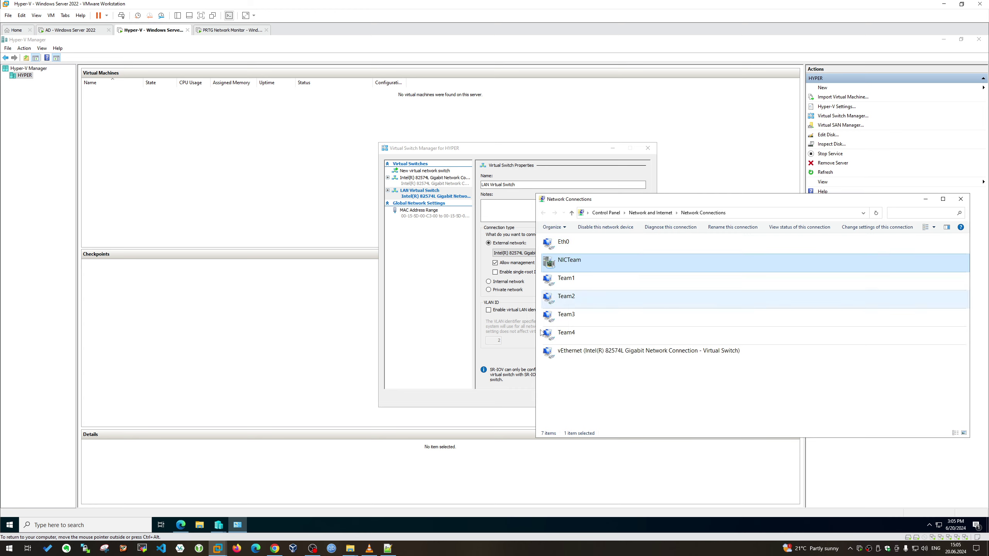
Check Team2 and NICTeam properties, discard changes, and close Network Connections
right_click(569, 296)
left_click(588, 371)
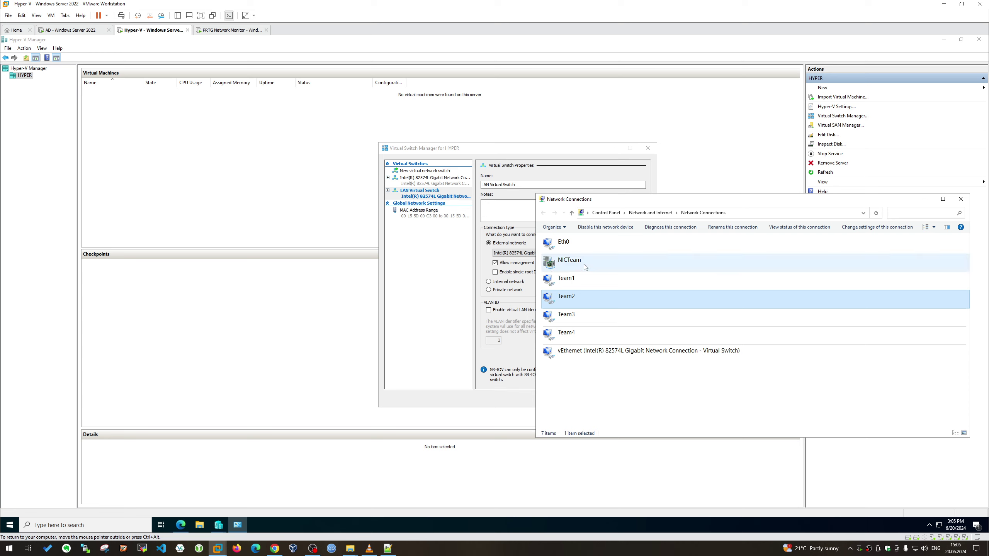
right_click(583, 263)
left_click(612, 340)
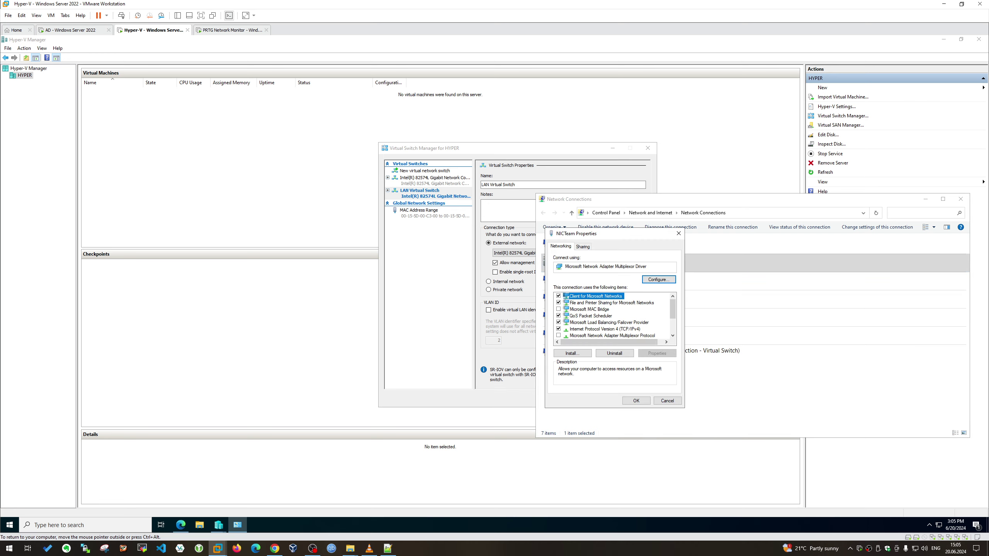
key("shift+Tab")
key("shift+Tab")
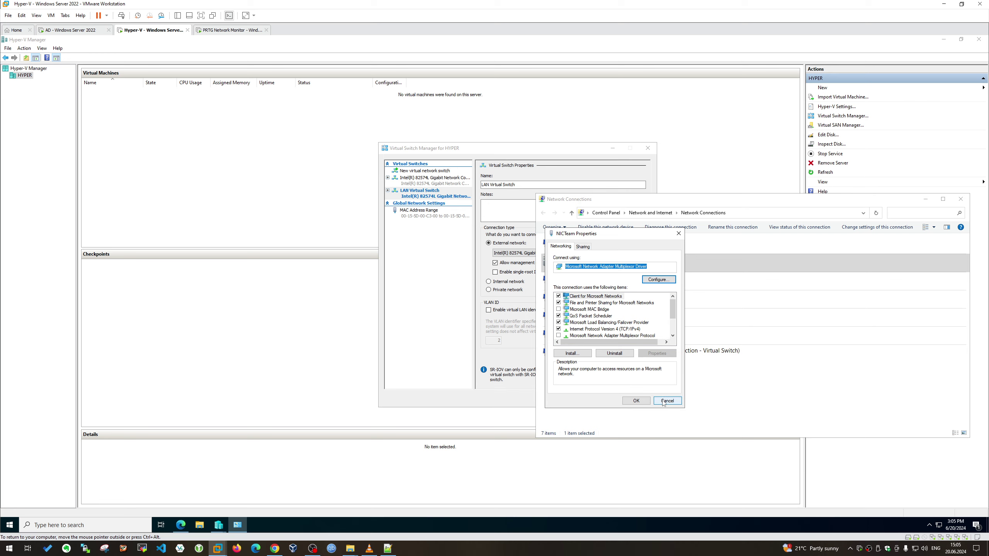
left_click(667, 401)
left_click(960, 198)
left_click(570, 253)
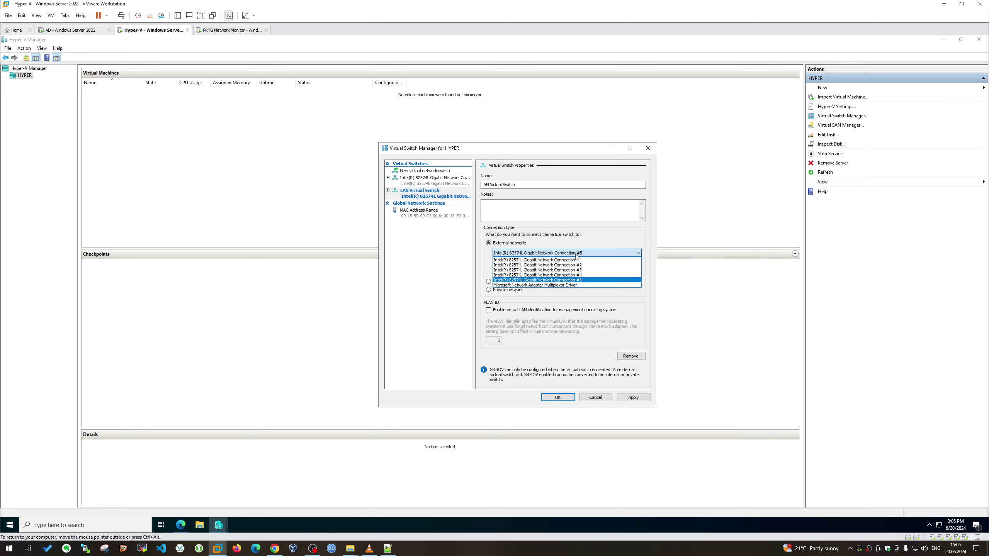
Try binding LAN Virtual Switch to the Multiplexor Driver with SR-IOV off; the LBFO error rejects it
left_click(571, 286)
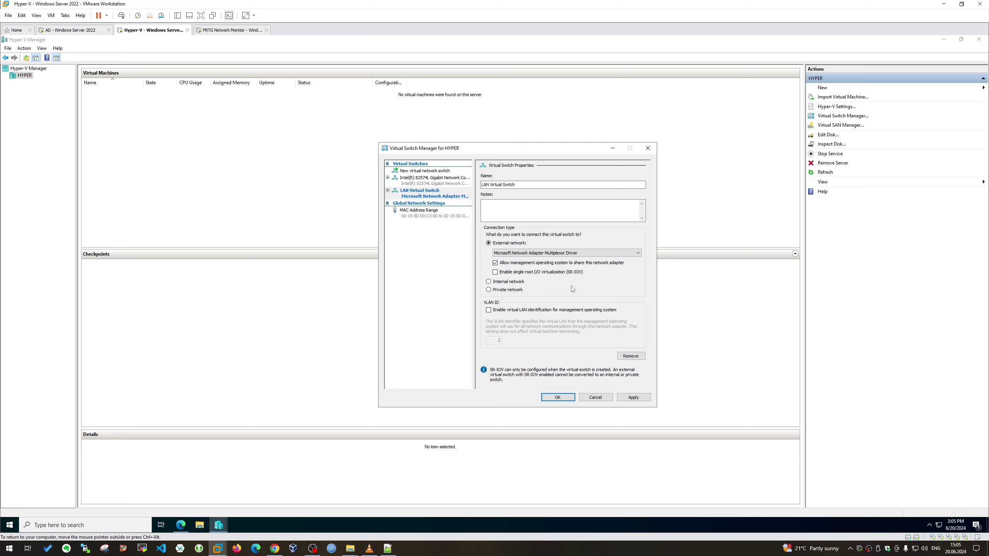
left_click(519, 276)
left_click(635, 398)
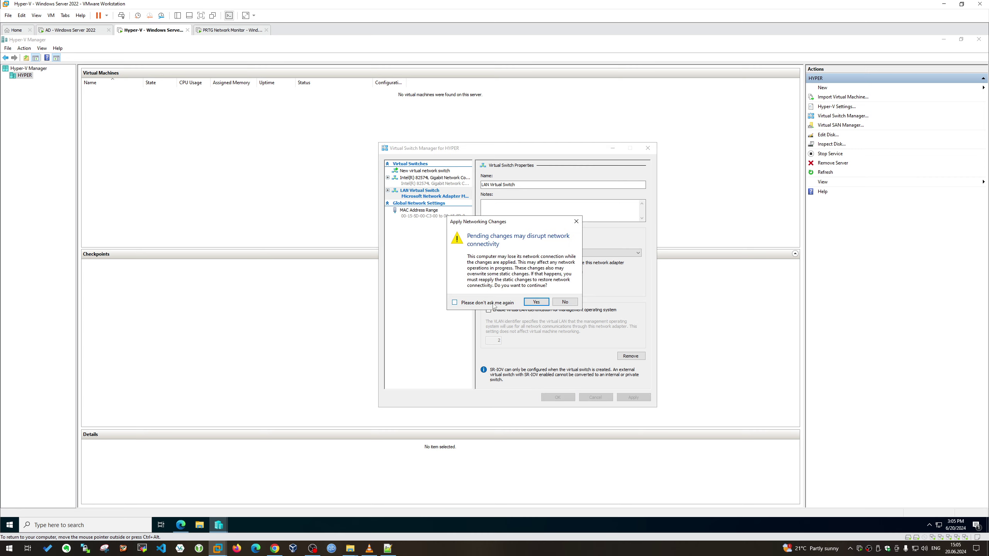
left_click(537, 304)
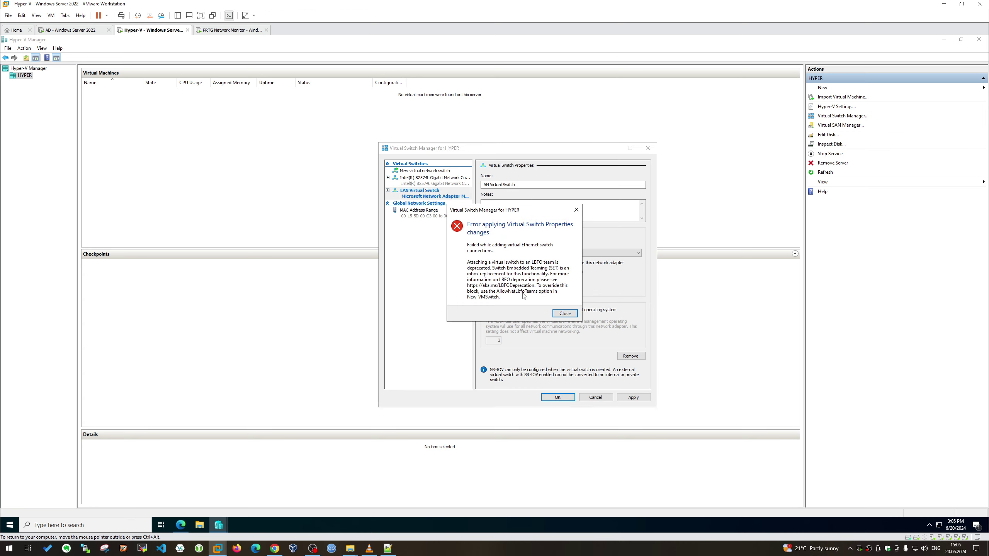
left_click(564, 313)
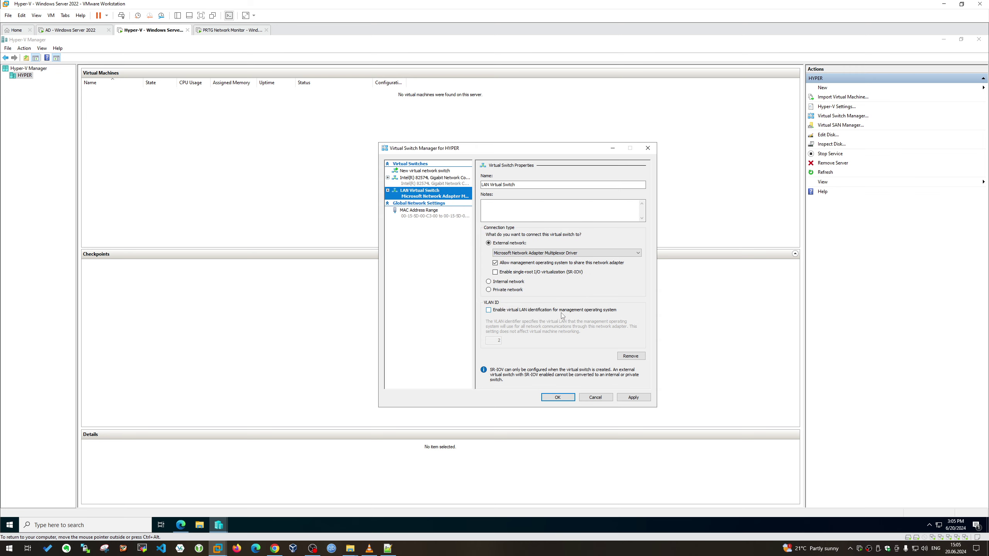
left_click(557, 398)
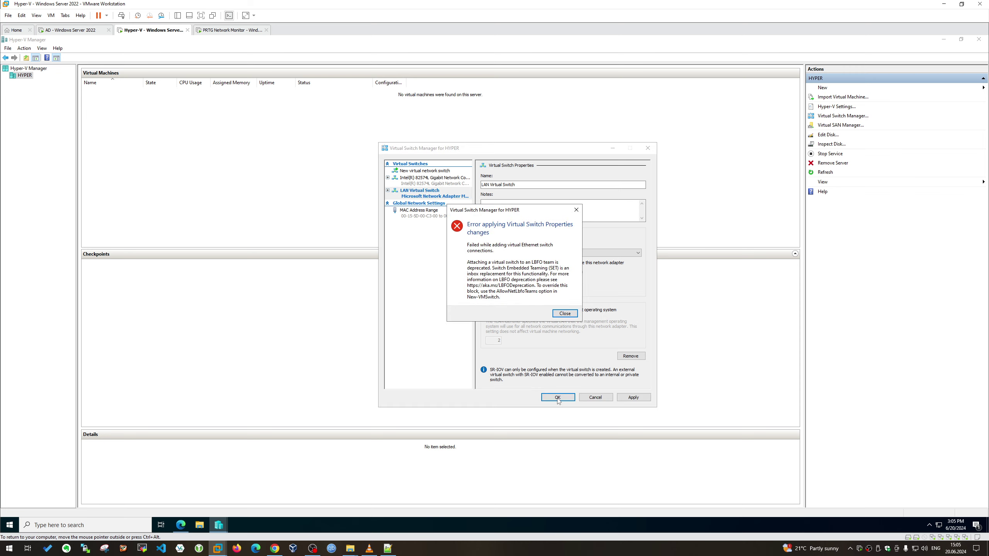
left_click(563, 314)
left_click(554, 396)
left_click(564, 314)
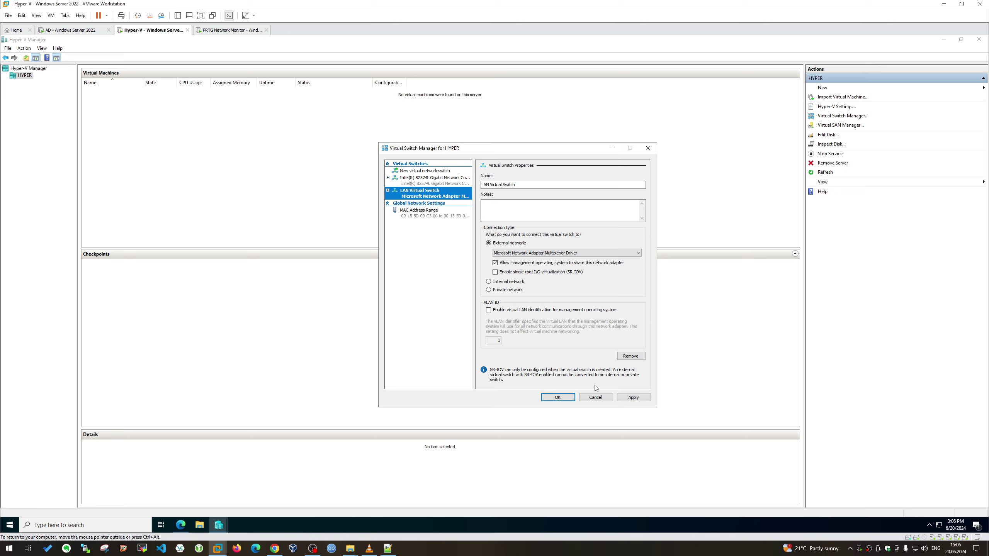
Expand the LAN Virtual Switch entry, then close and reopen the Virtual Switch Manager
right_click(455, 197)
right_click(455, 196)
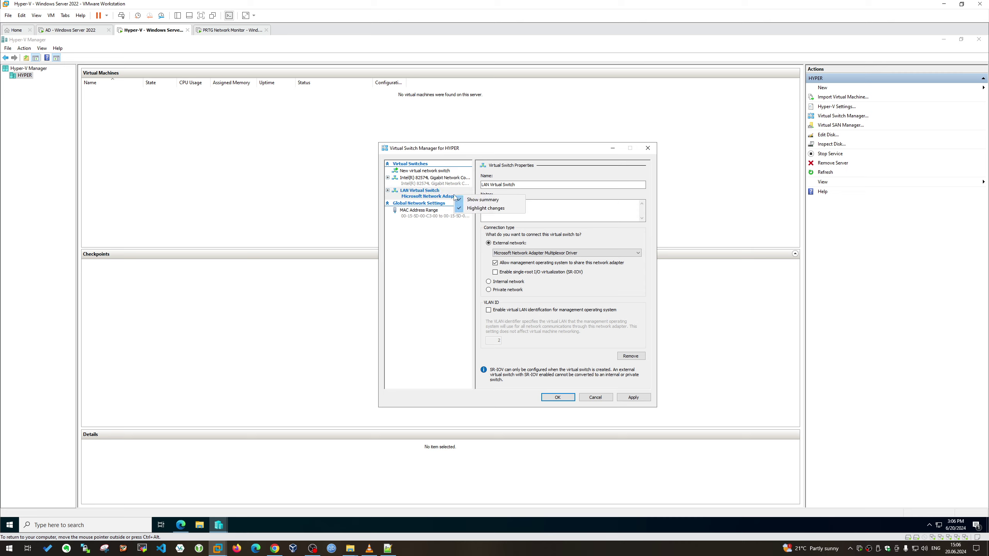
left_click(446, 194)
right_click(445, 194)
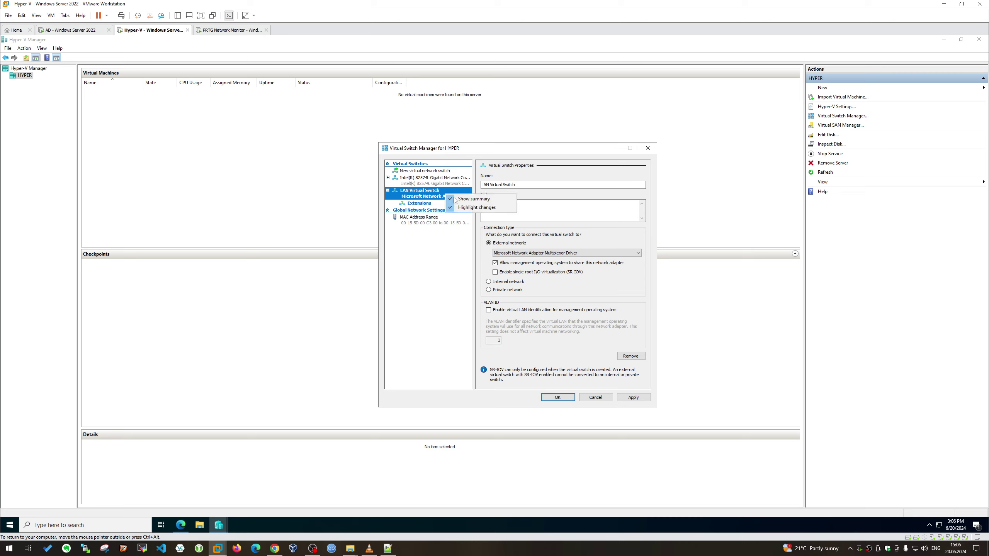
left_click(450, 265)
left_click(648, 148)
left_click(822, 115)
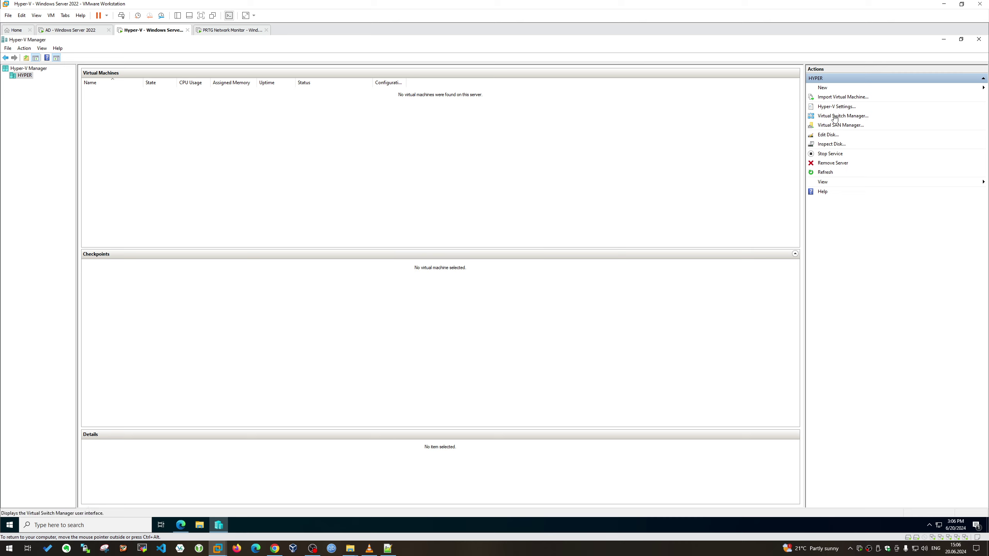
Close the Virtual Switch Manager and launch the New Virtual Machine Wizard
left_click(647, 148)
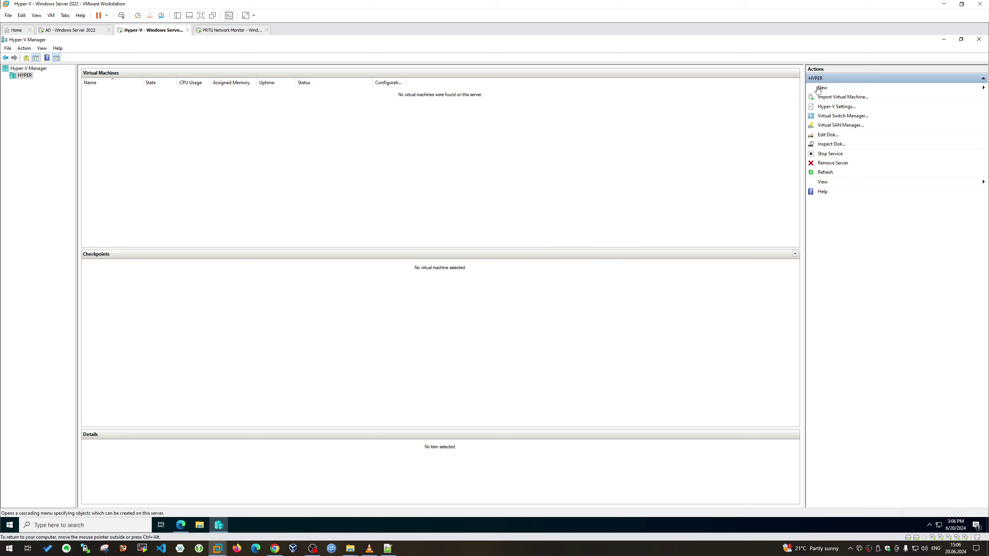
left_click(821, 88)
left_click(948, 89)
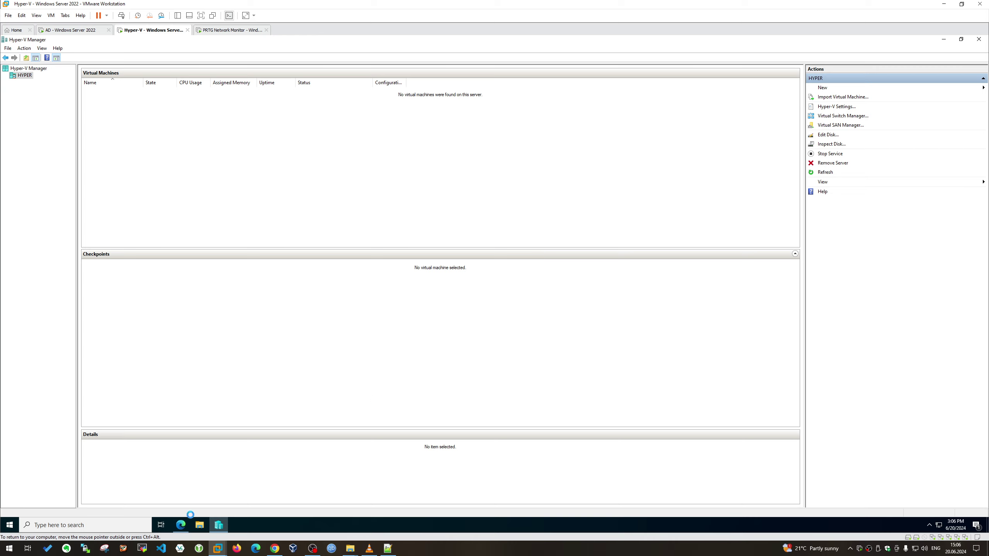
left_click_drag(184, 528, 219, 525)
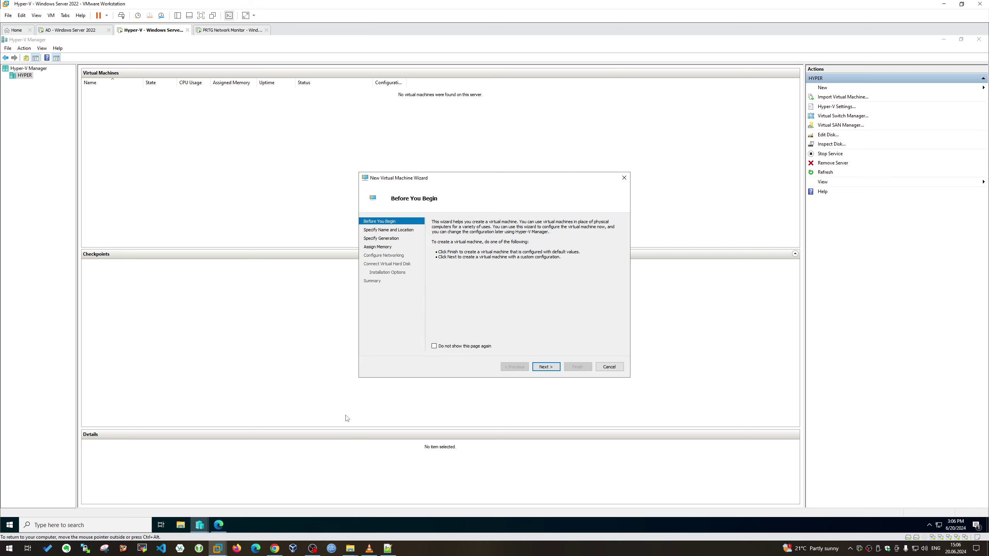
left_click(547, 368)
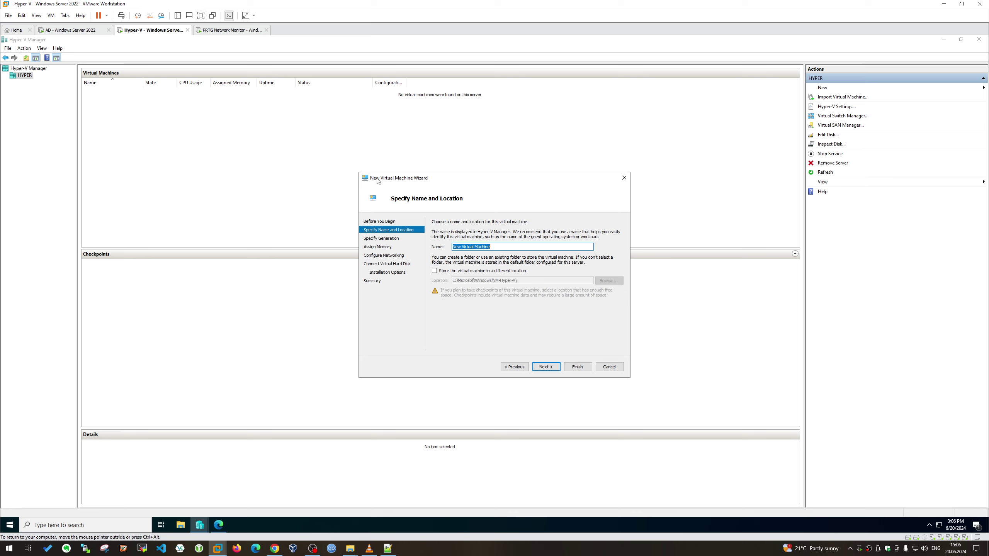
left_click_drag(365, 179, 226, 128)
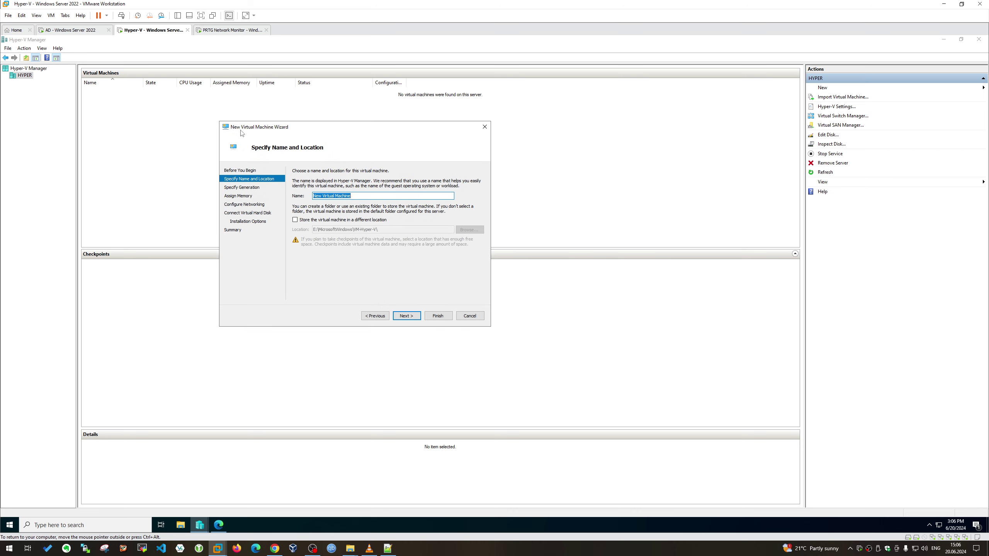
left_click_drag(411, 129, 475, 156)
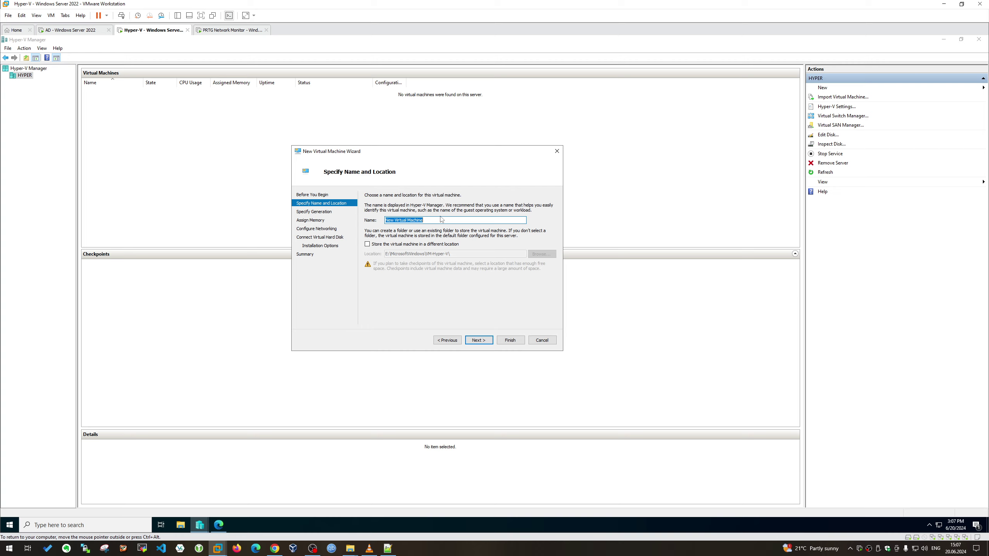
Replace the default machine name with KALI
key("End")
key("ctrl+a")
type("KALI")
Keep Generation 2 and set startup memory to 4096 MB
left_click(479, 340)
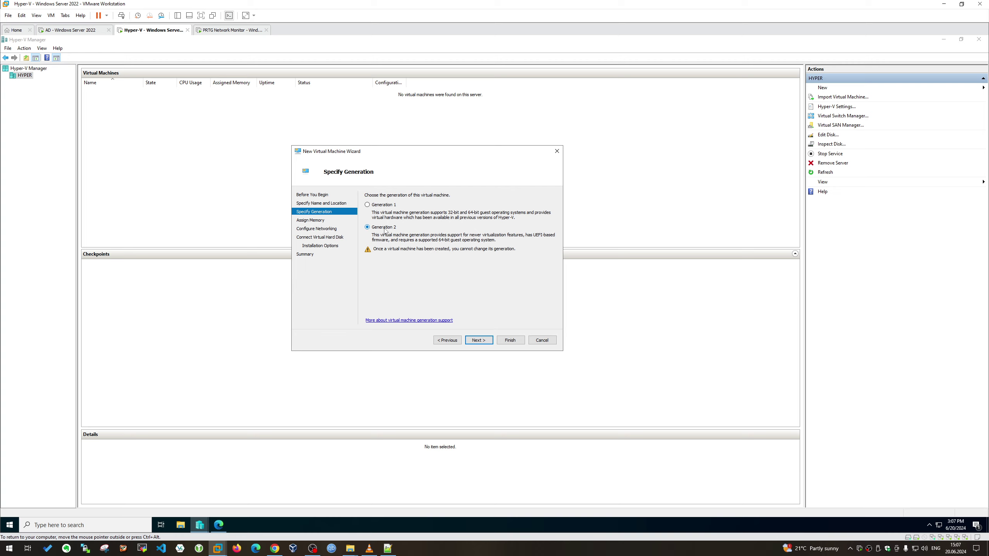
left_click(488, 341)
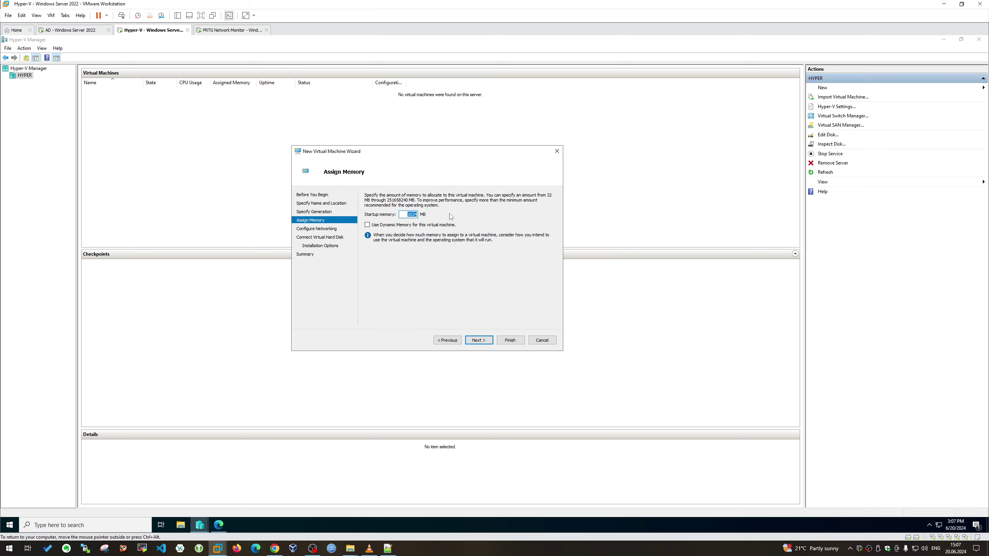
type("4096")
Connect KALI to the Intel virtual switch, keep the new VHDX, and choose bootable-image install
left_click(472, 339)
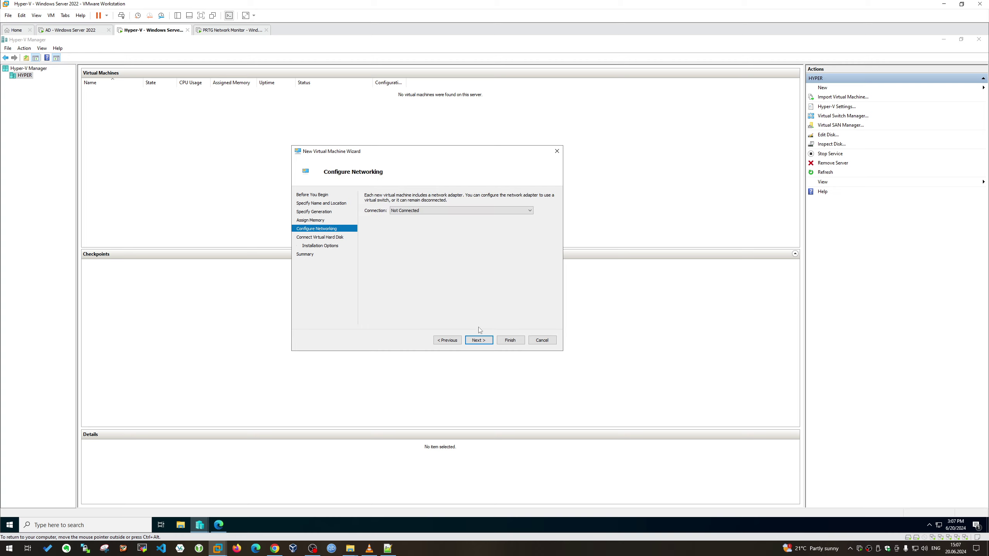
left_click(442, 211)
left_click(445, 223)
left_click(478, 340)
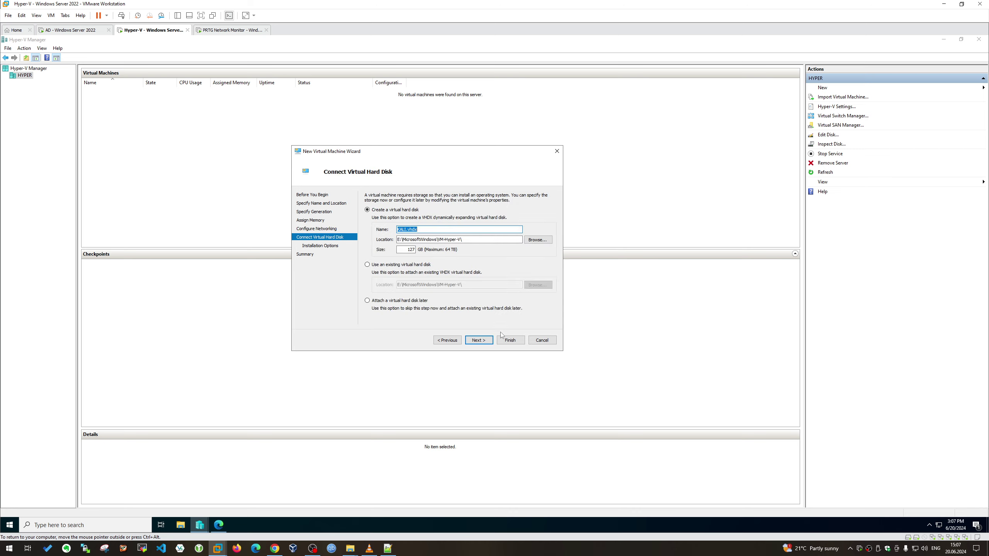
left_click(479, 340)
left_click(398, 221)
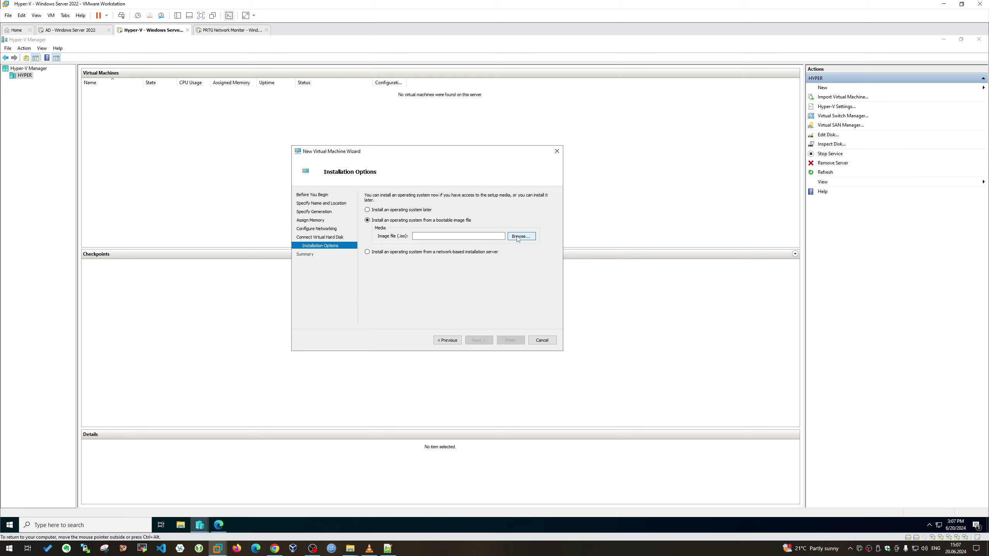
Select the Kali Linux 2024.2 installer ISO in Downloads as the boot image
left_click(521, 236)
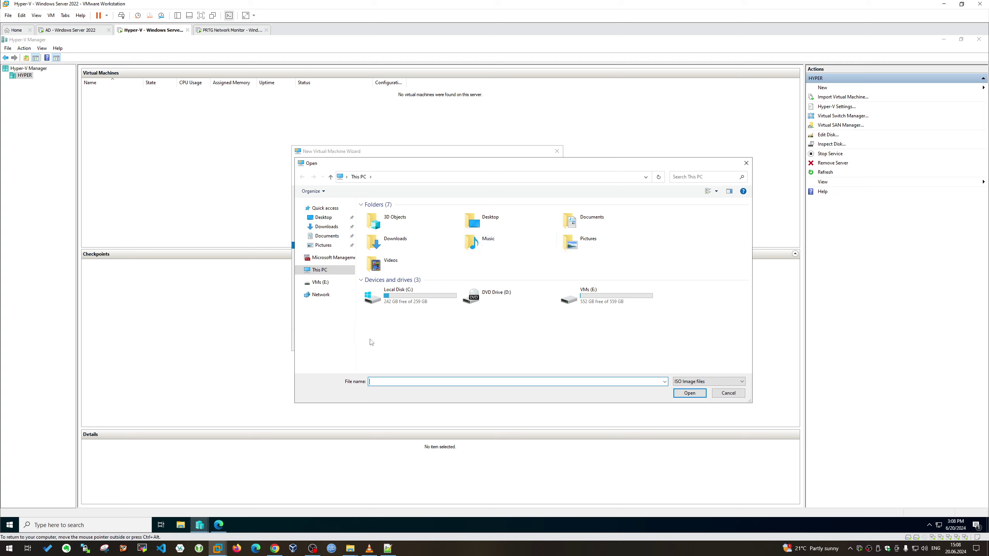
mouse_move(216, 548)
double_click(598, 308)
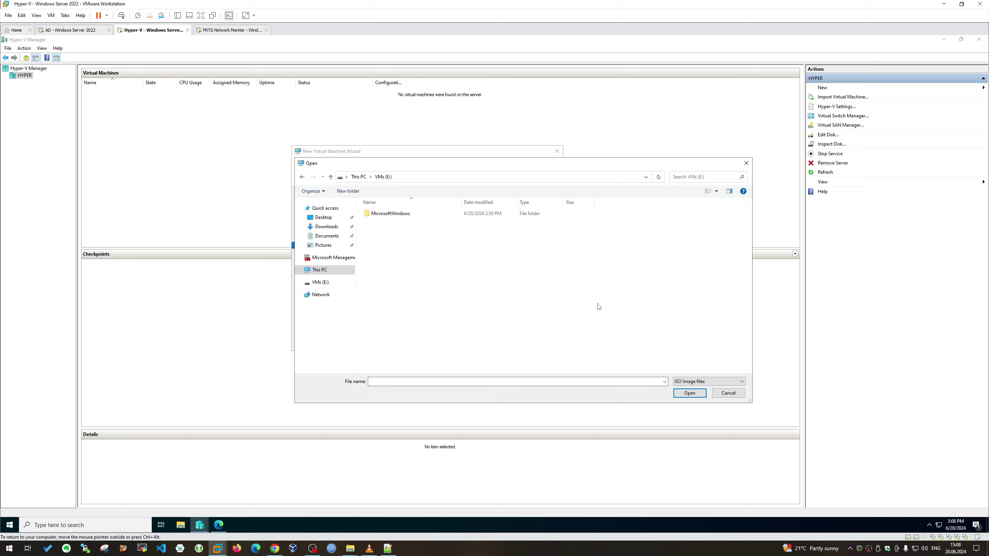
left_click(358, 177)
left_click_drag(390, 170, 499, 197)
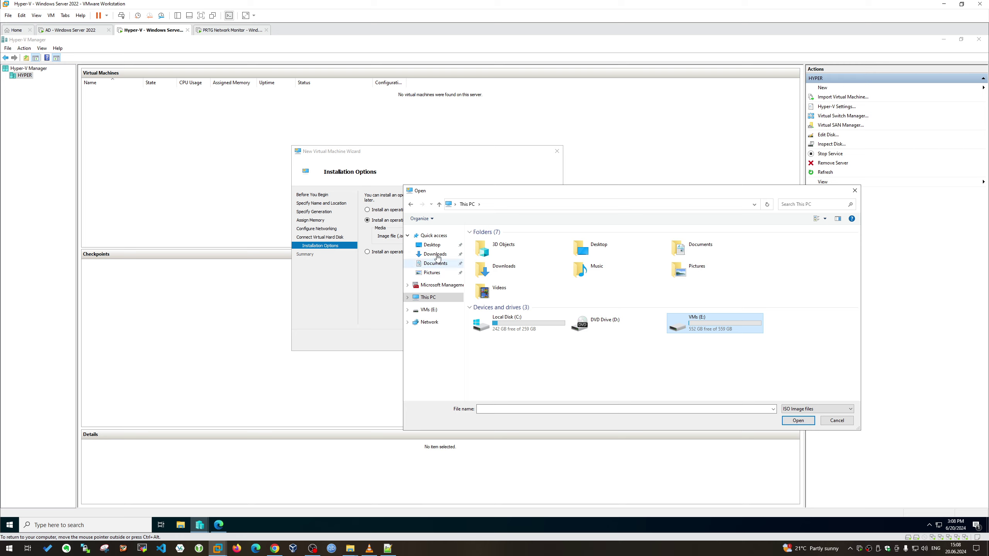
left_click(451, 254)
double_click(484, 252)
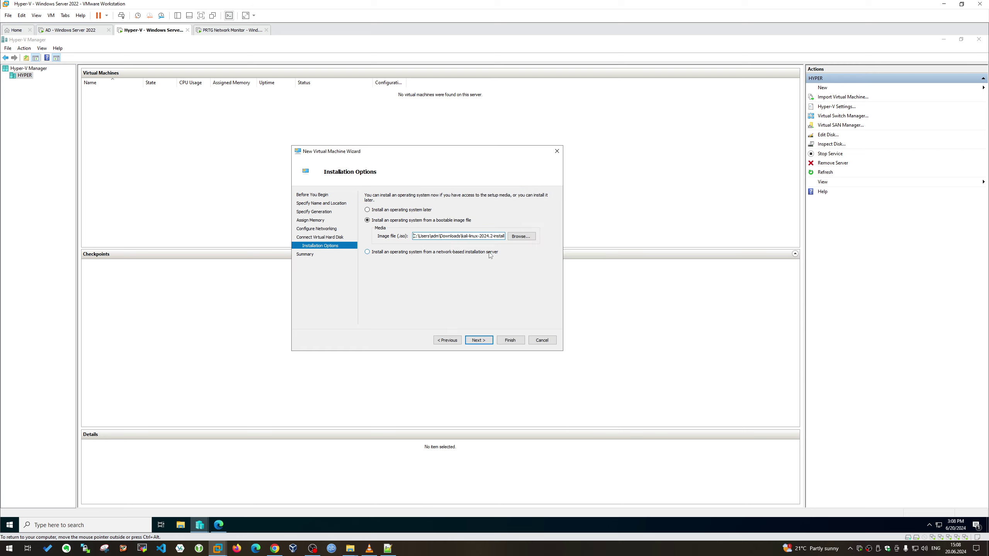
Finish the New Virtual Machine wizard, then select KALI (Off) and connect to it
left_click(484, 341)
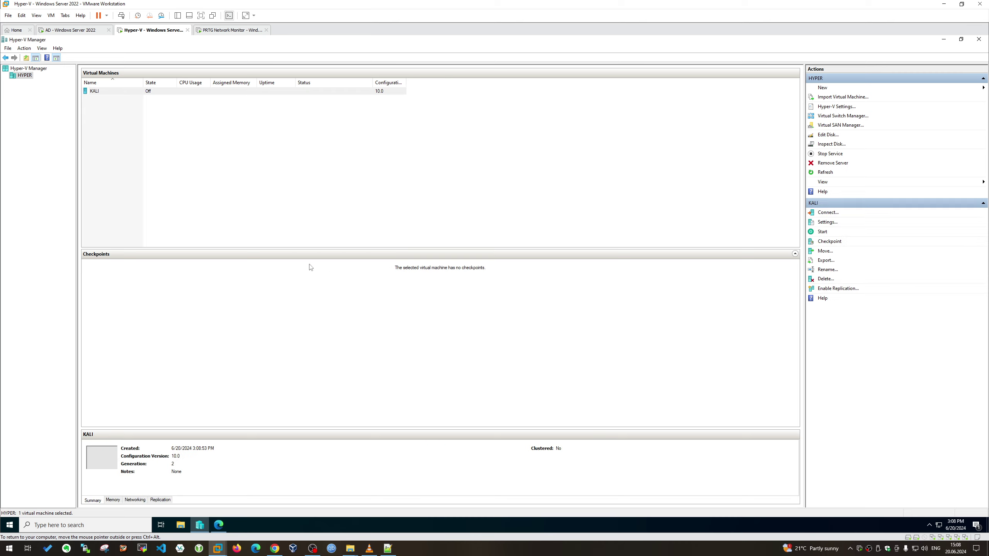
right_click(126, 94)
left_click(125, 92)
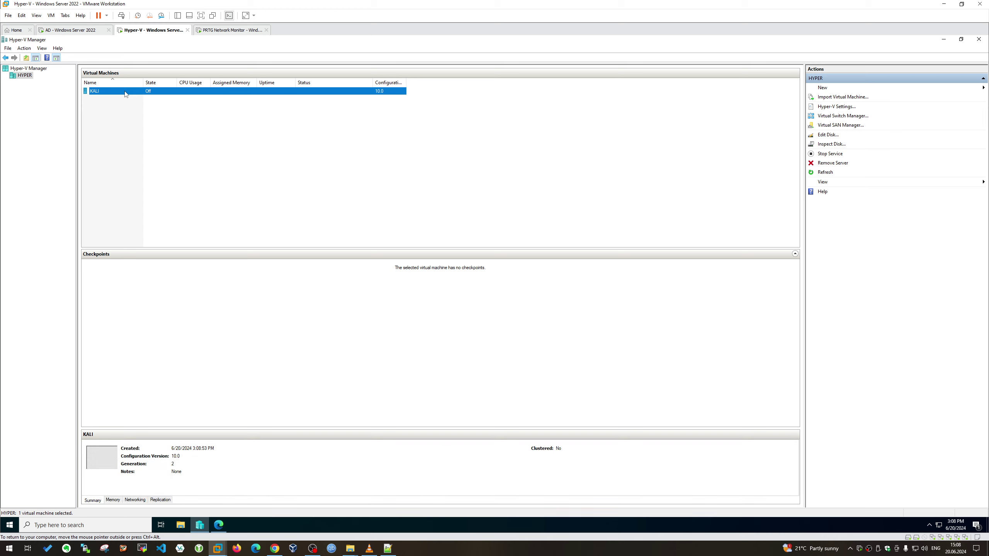
right_click(125, 90)
key("Escape")
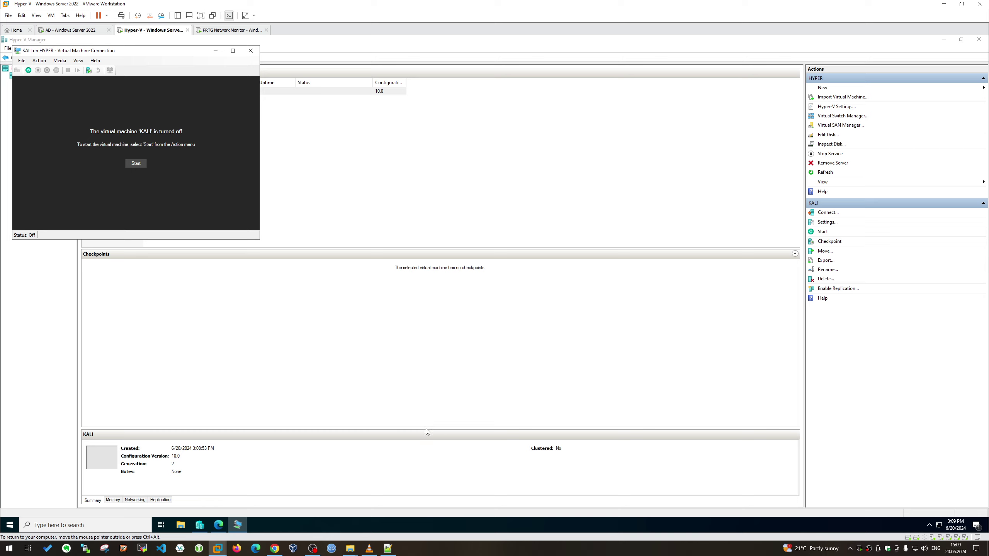
Centre KALI's connection window and open its Settings from the File menu
left_click_drag(167, 55, 441, 140)
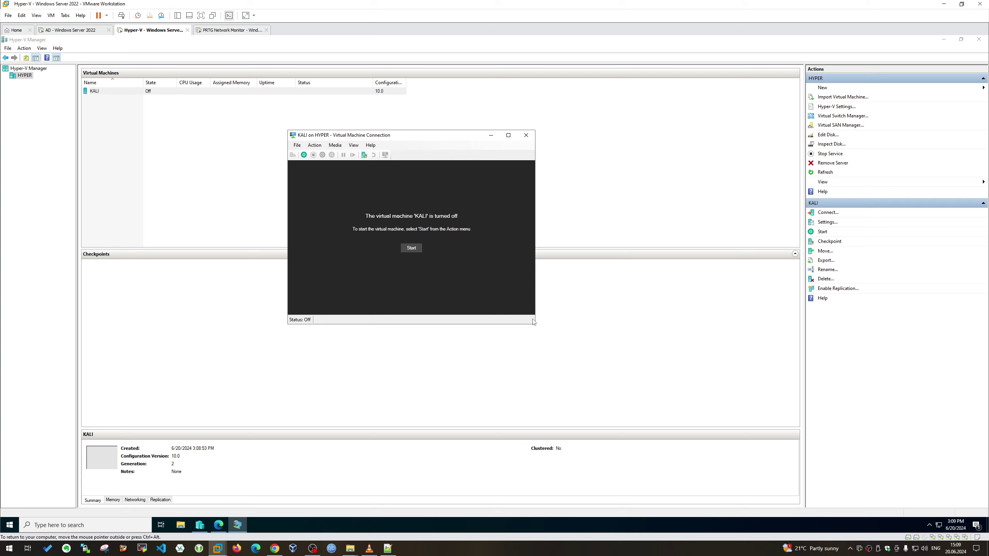
left_click(297, 145)
left_click(304, 154)
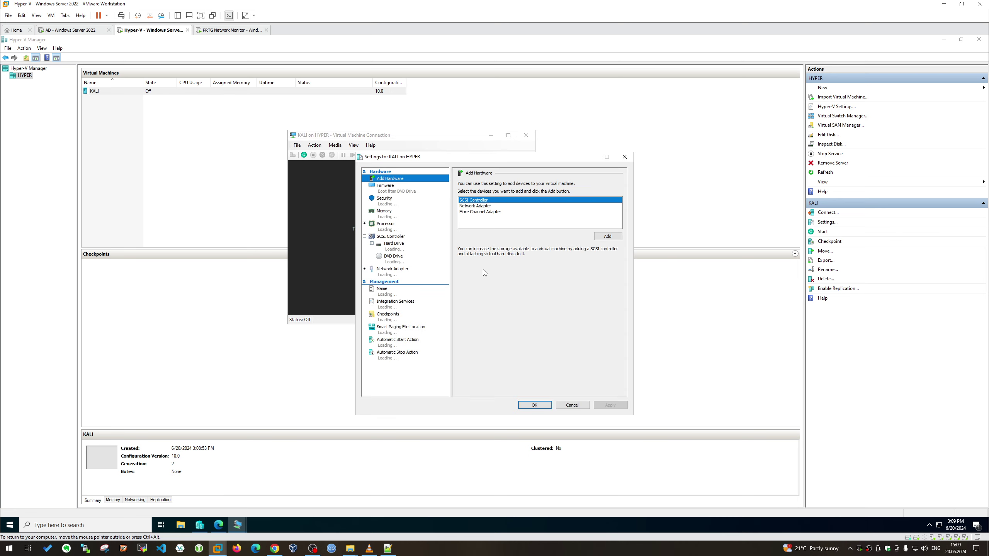
Set KALI's Secure Boot template to Microsoft UEFI Certificate Authority
left_click_drag(550, 159, 734, 98)
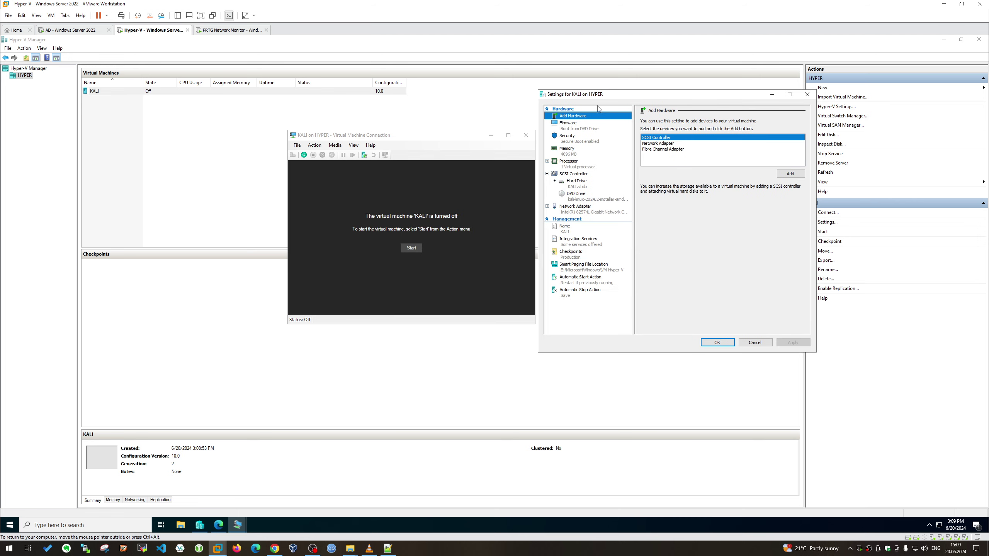
left_click(583, 133)
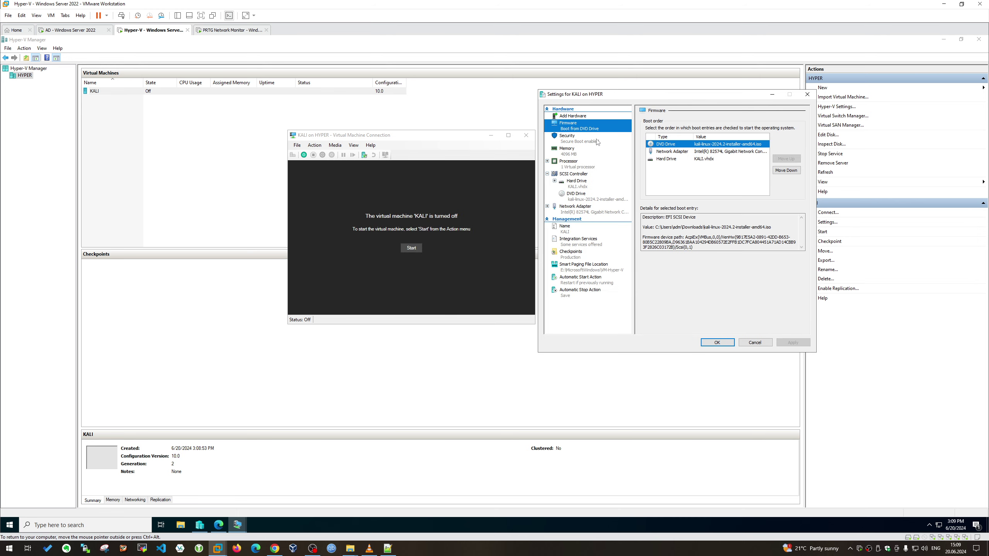
left_click(598, 140)
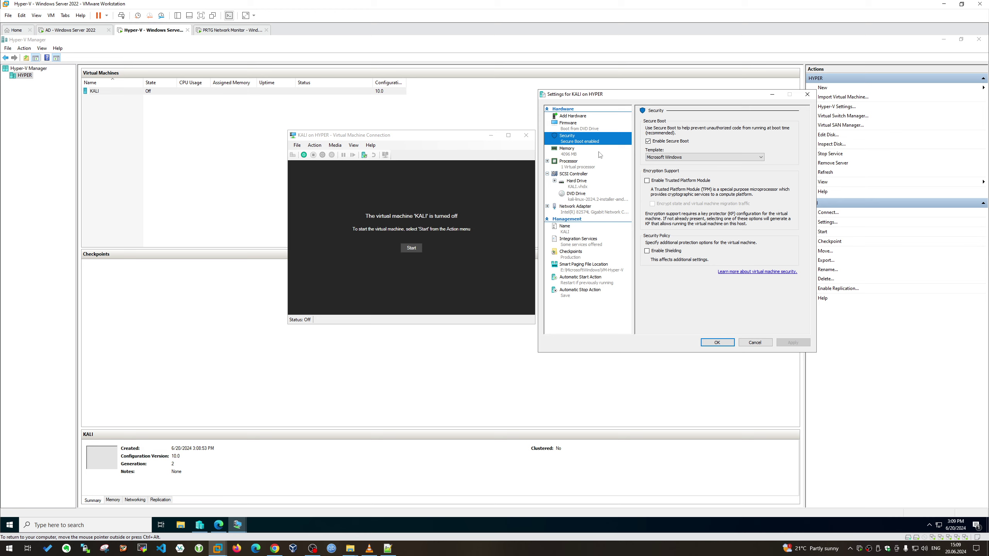
left_click(674, 157)
left_click(677, 169)
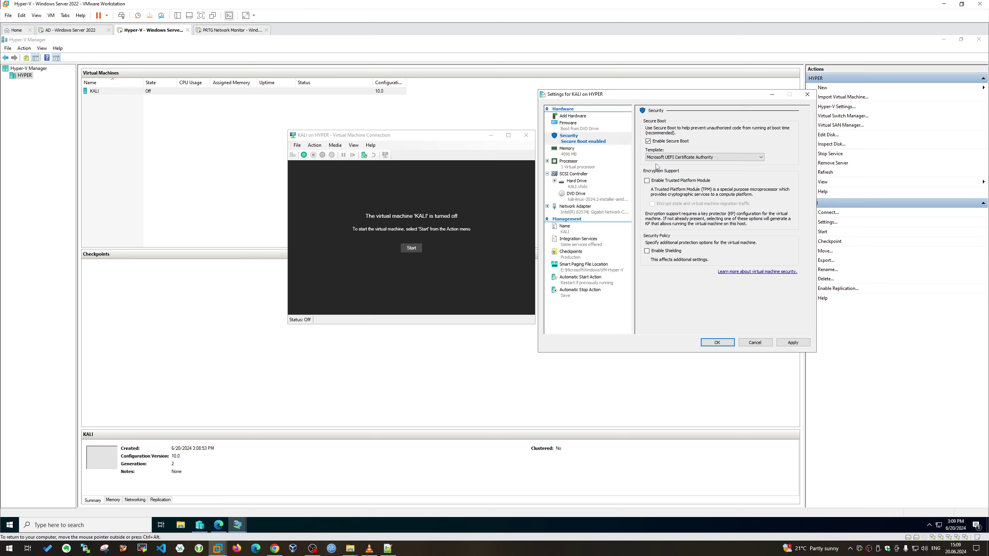
Raise KALI's virtual processors to 4
left_click(578, 152)
left_click(598, 166)
left_click(727, 134)
left_click(728, 134)
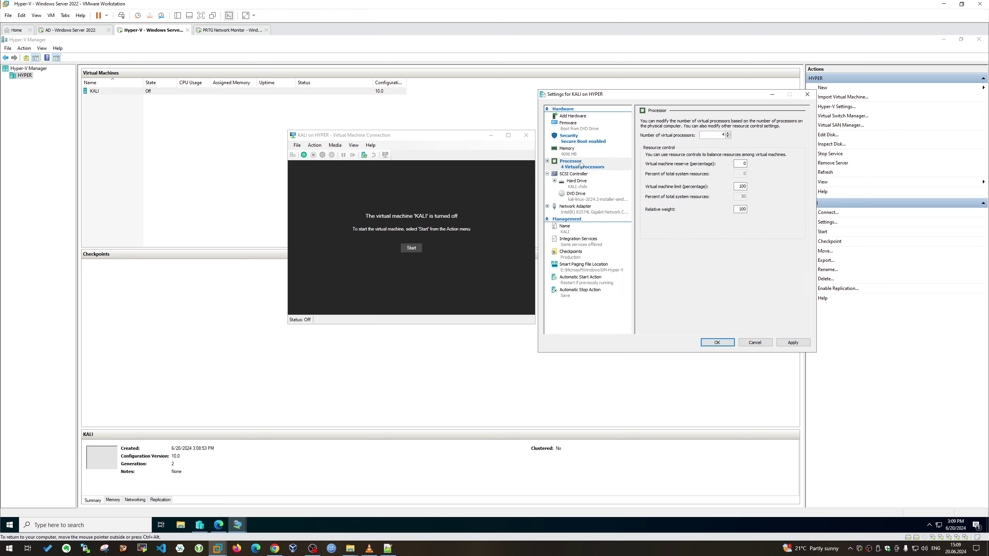
Enable Guest services under Integration Services after checking the drives, network adapter and name
left_click(593, 186)
left_click(600, 199)
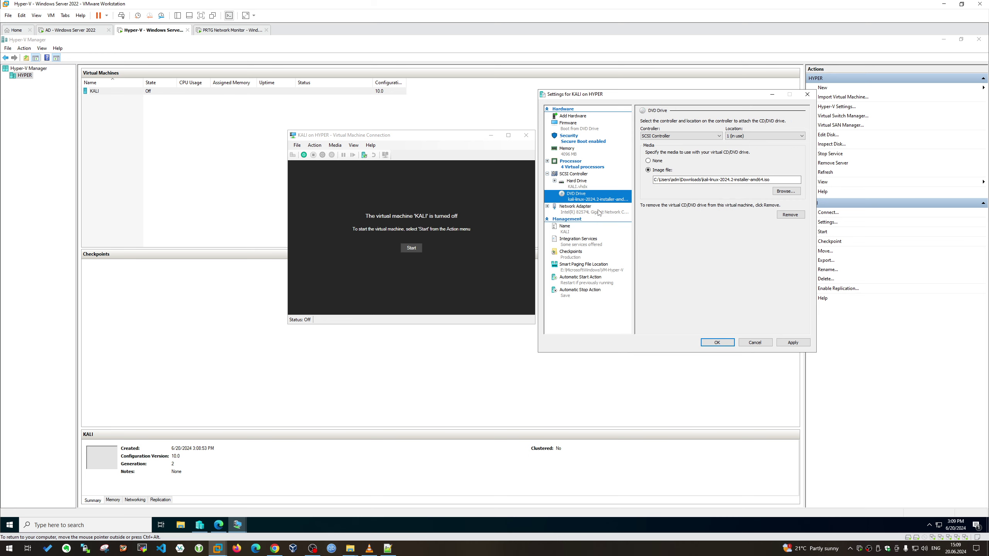
left_click(598, 212)
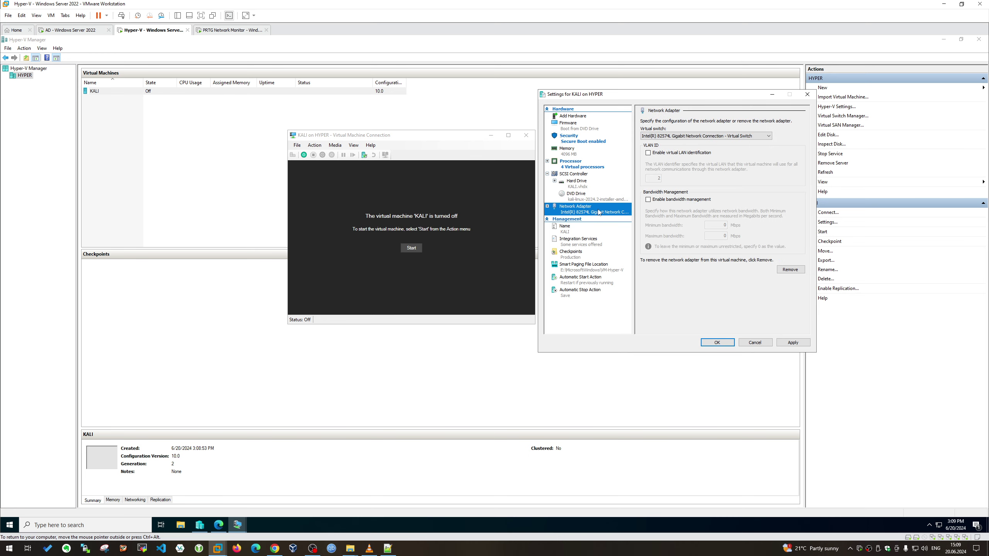
left_click(583, 230)
left_click(588, 241)
left_click(648, 185)
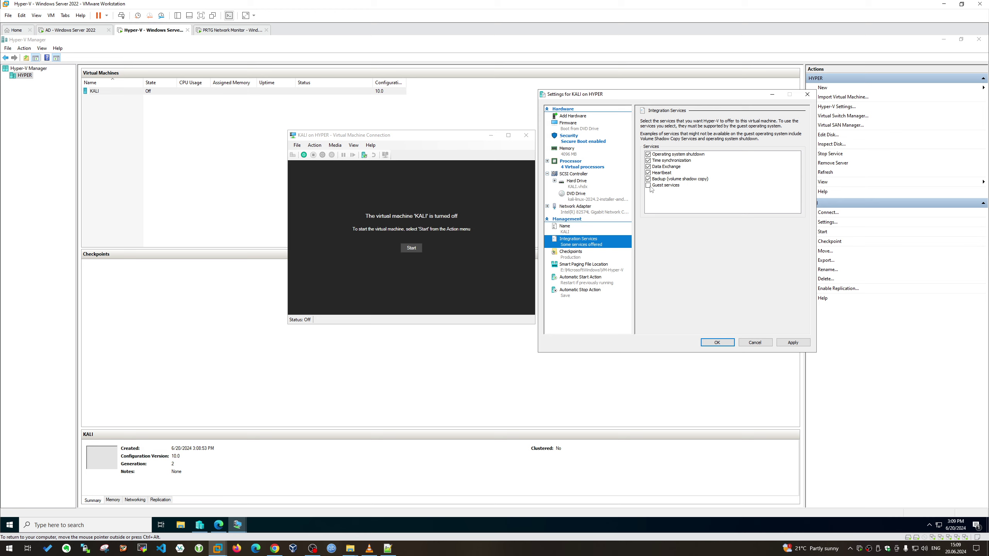
Review the automatic stop/start, smart paging and checkpoint settings, then apply the changes
left_click(589, 293)
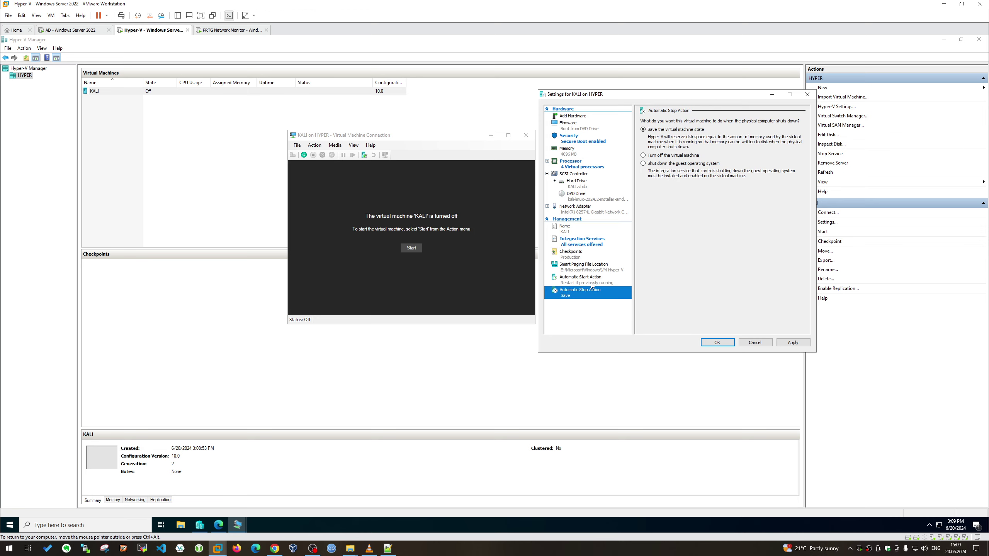
left_click(596, 283)
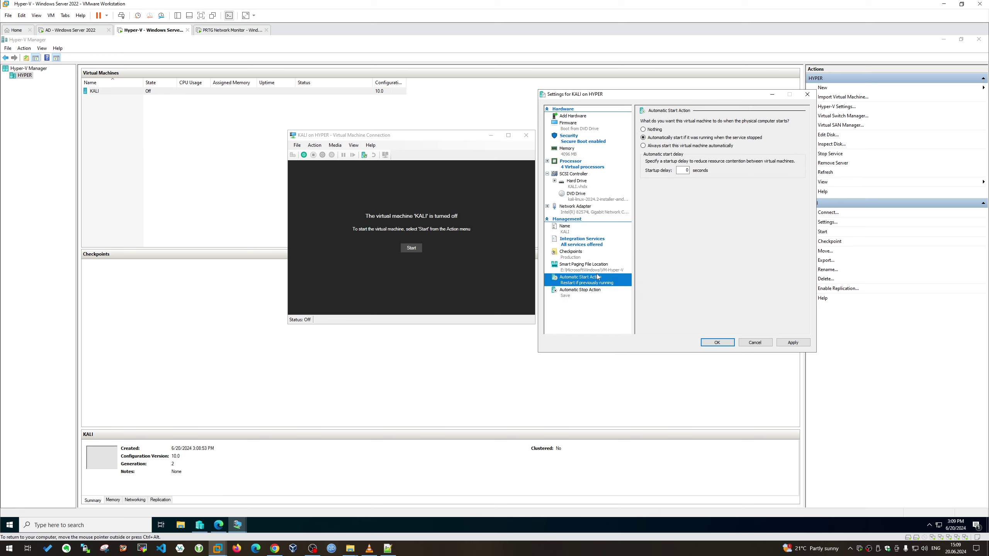
left_click(601, 268)
left_click(594, 254)
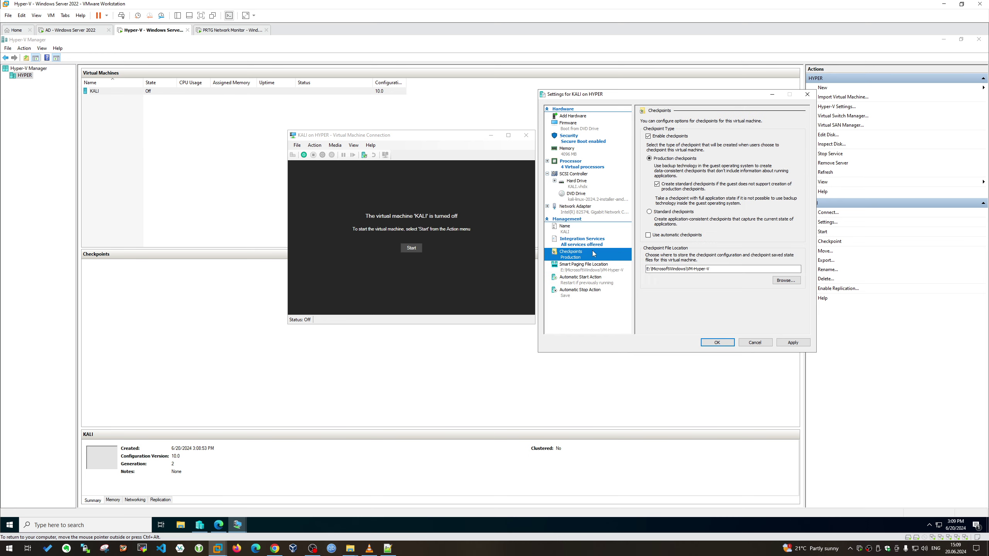
left_click(794, 342)
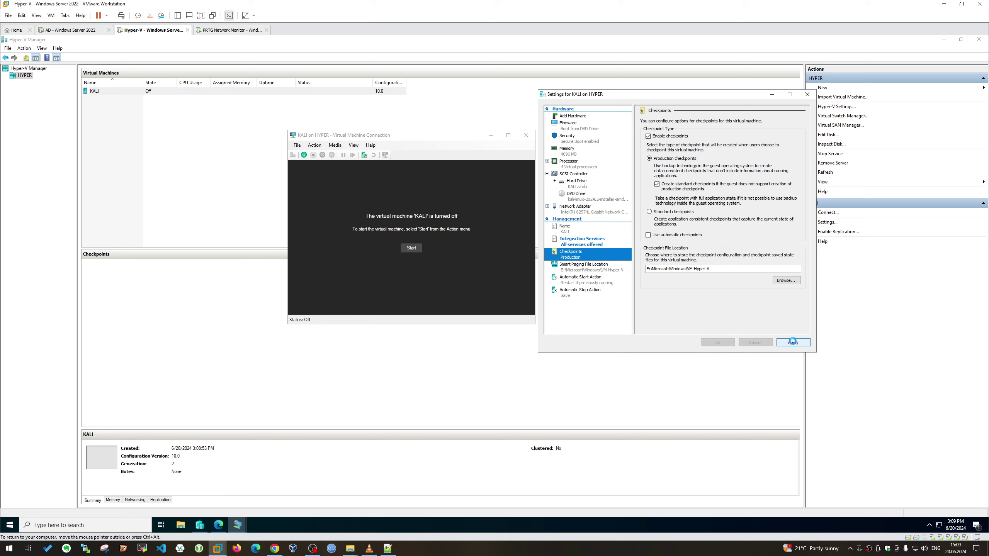
Review the network adapter, hard drive Quality of Service, DVD drive ISO and SCSI controller settings
left_click(598, 242)
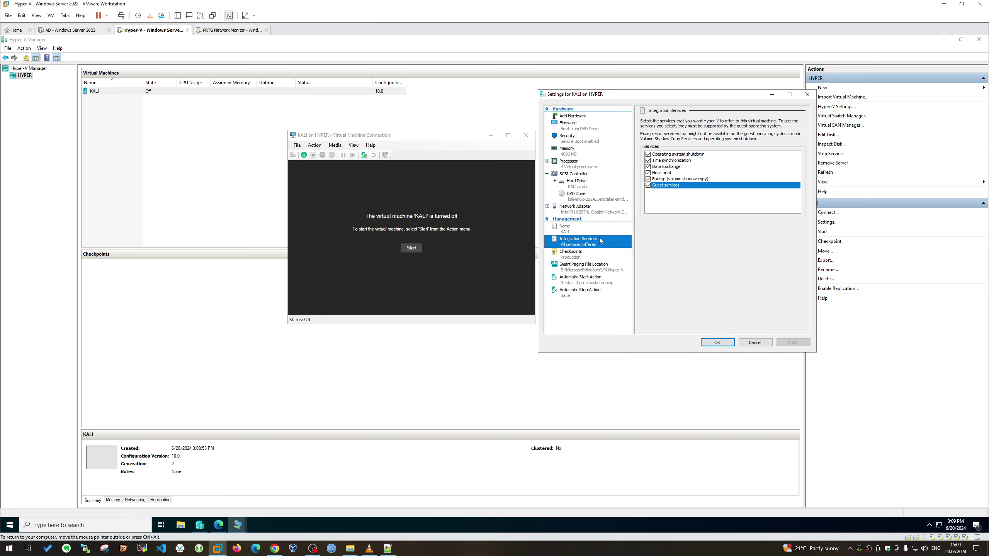
left_click(611, 211)
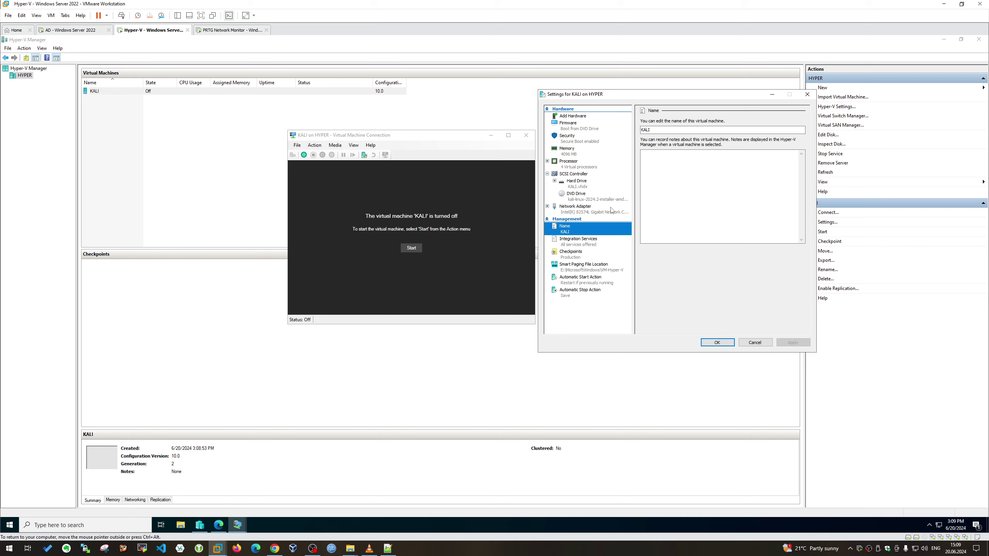
left_click(547, 207)
left_click(585, 201)
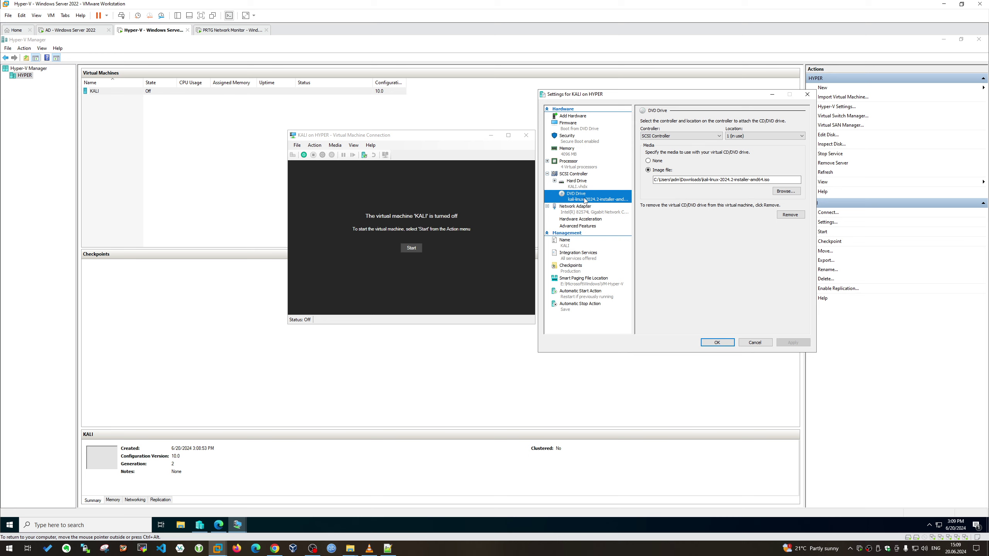
left_click(578, 184)
left_click(554, 181)
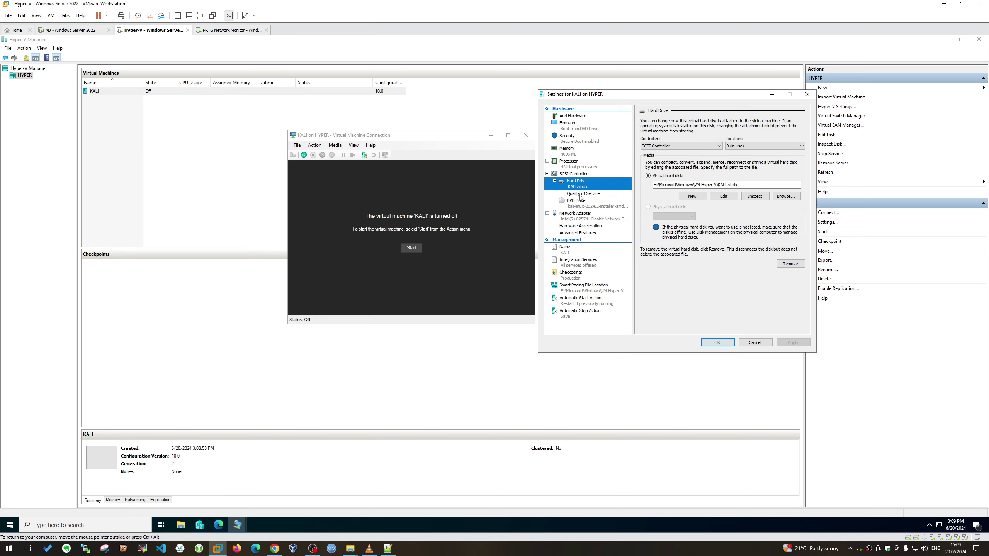
left_click(581, 194)
left_click(574, 179)
left_click(584, 204)
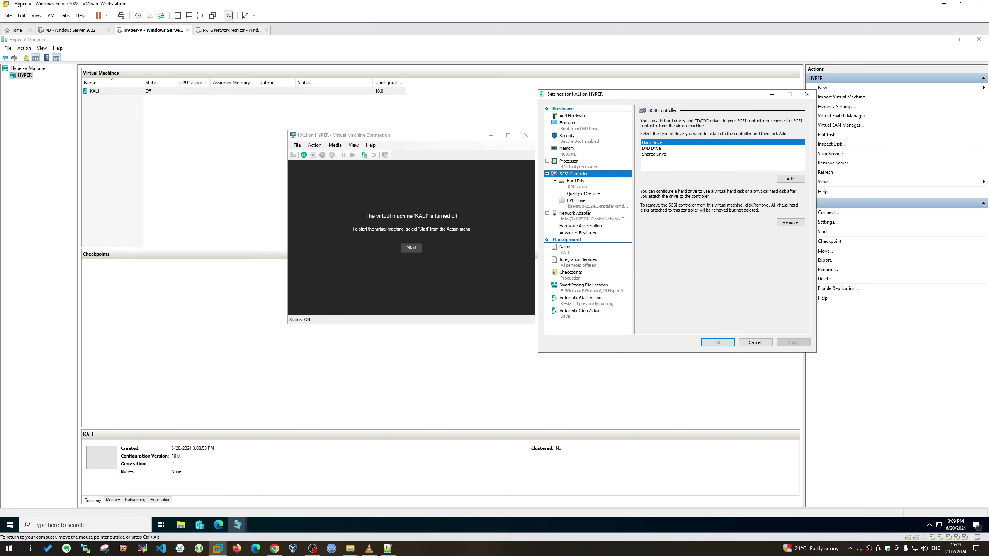
left_click(587, 217)
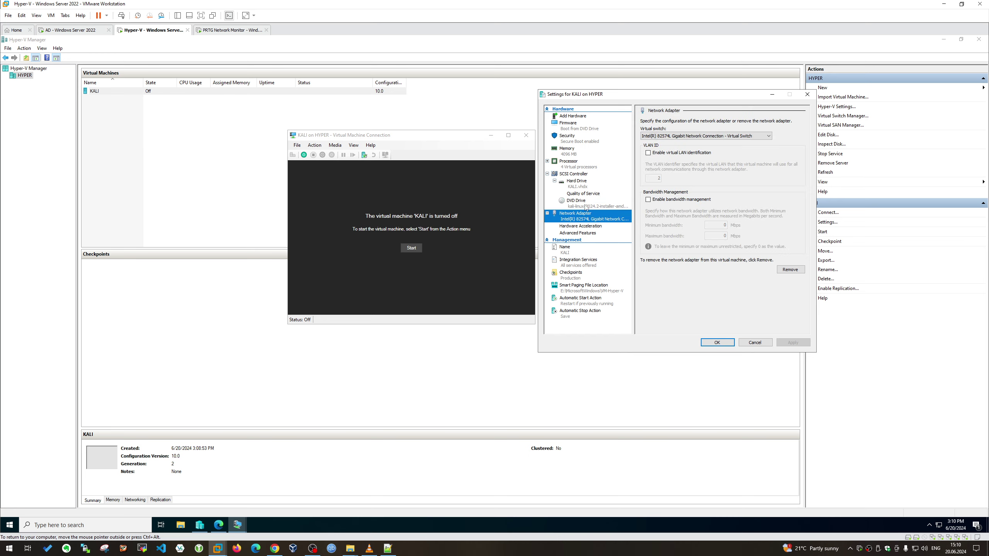
left_click(575, 175)
Check the processor, memory, Secure Boot/TPM and firmware boot order, then close Settings with OK
left_click(581, 164)
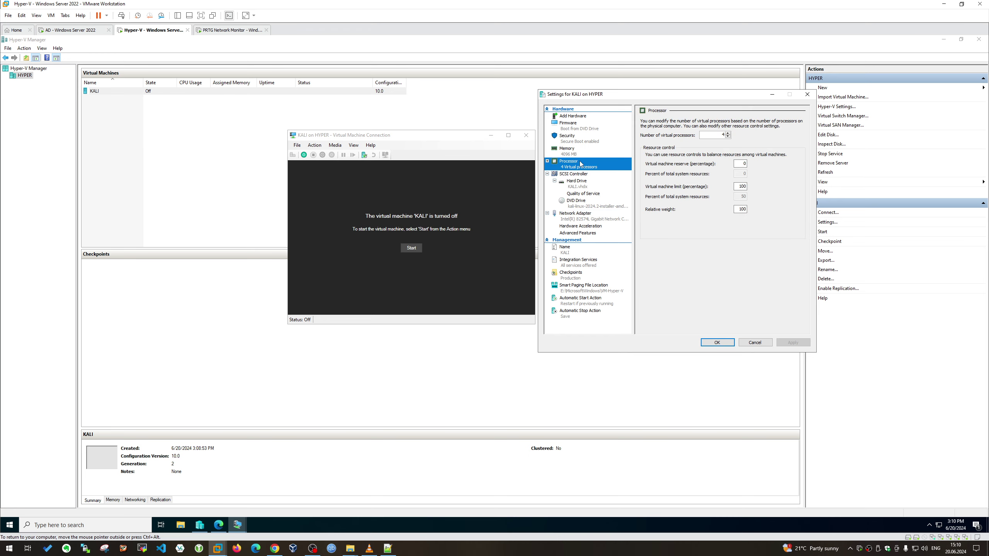
left_click(547, 161)
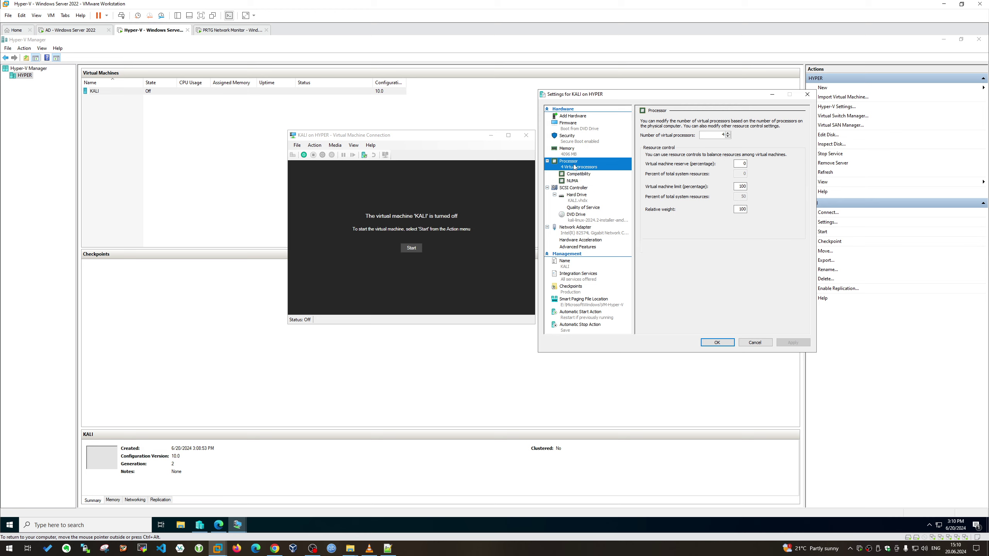
left_click(581, 152)
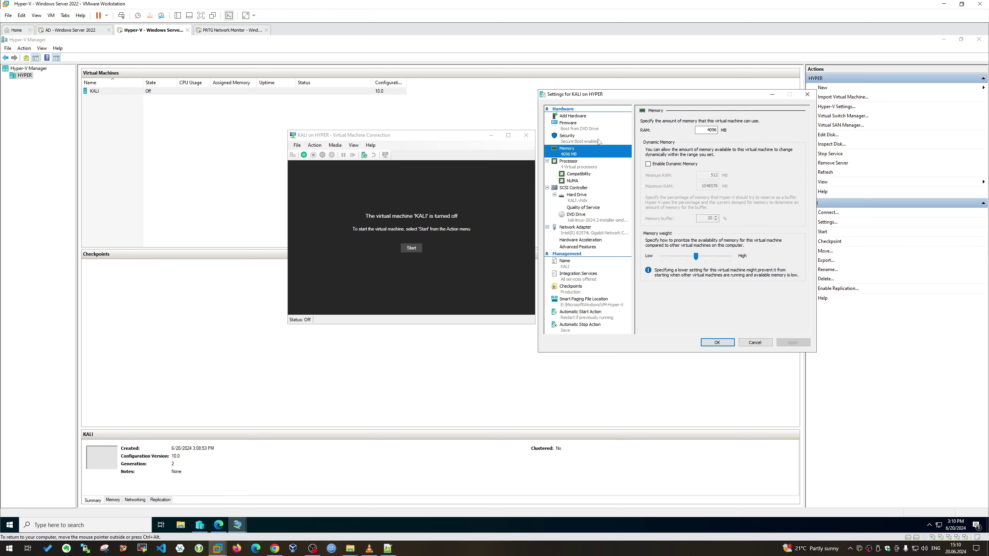
left_click(597, 139)
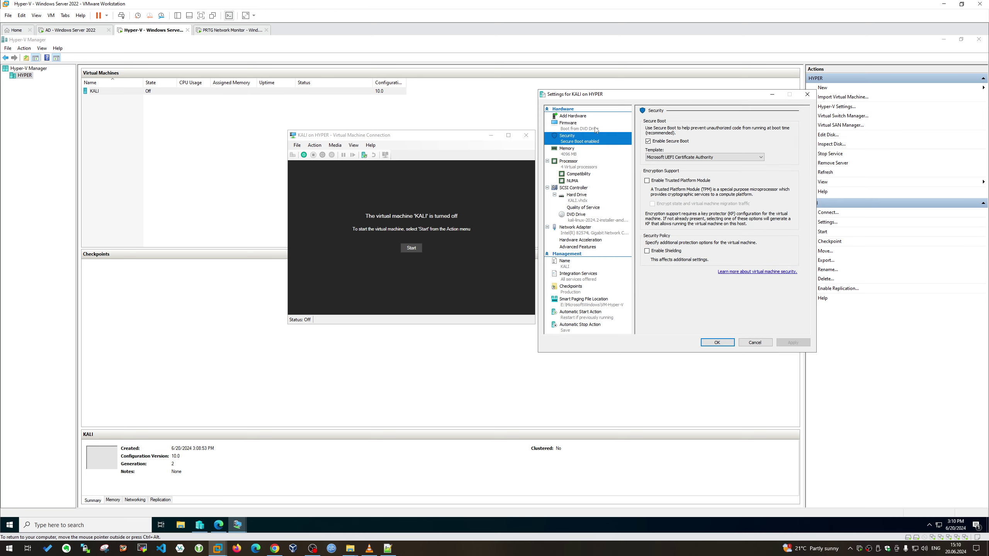
left_click(598, 131)
left_click(718, 342)
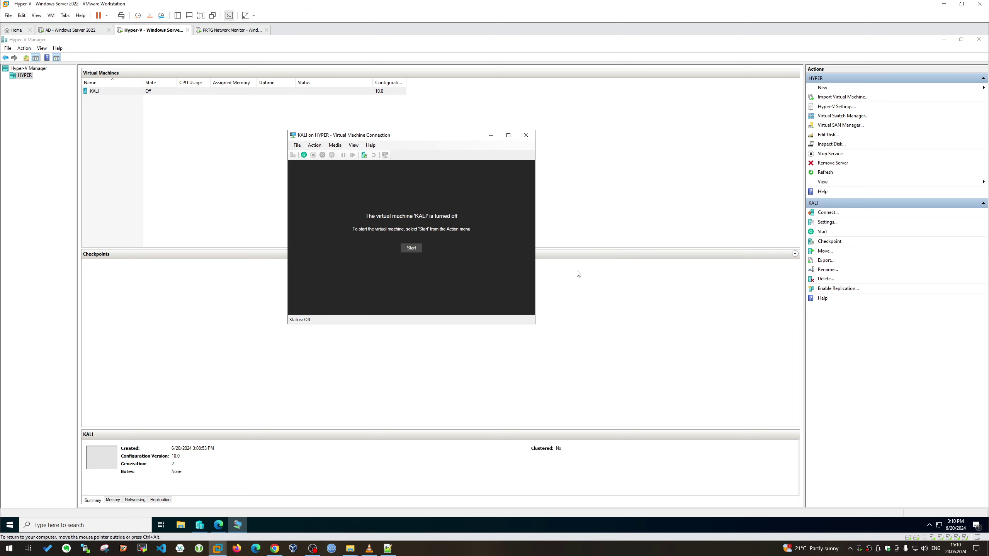
Start KALI, then turn it off again after the failed network boot
left_click(411, 248)
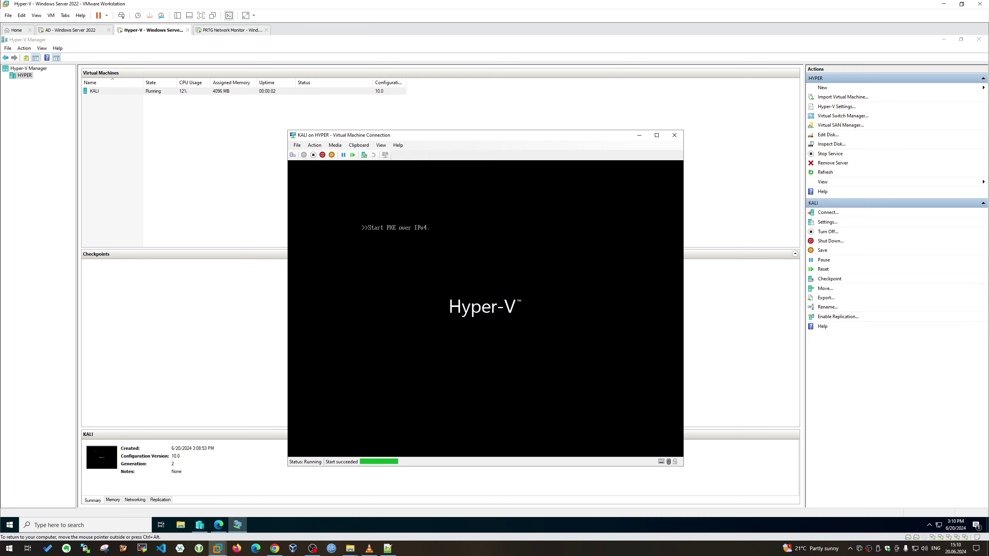
left_click(313, 155)
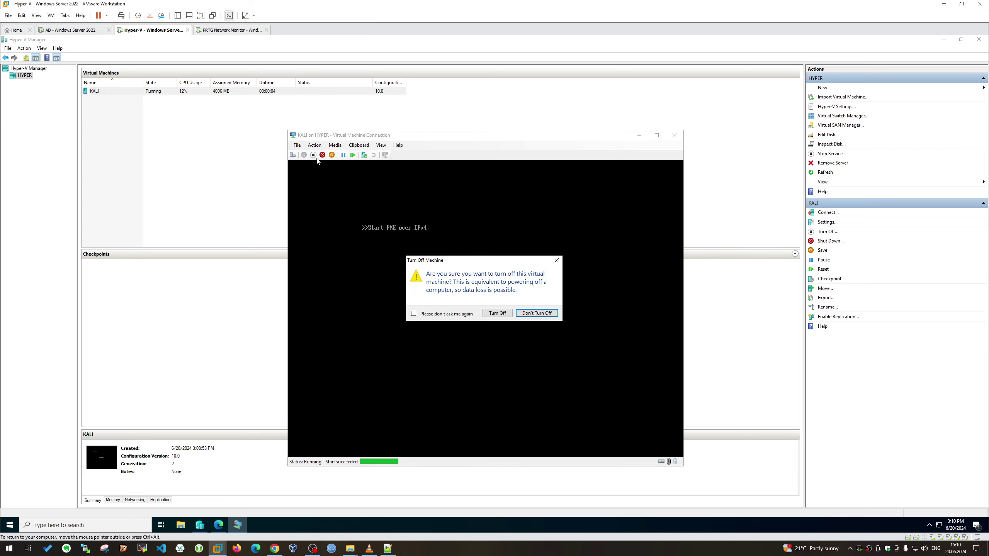
left_click(497, 313)
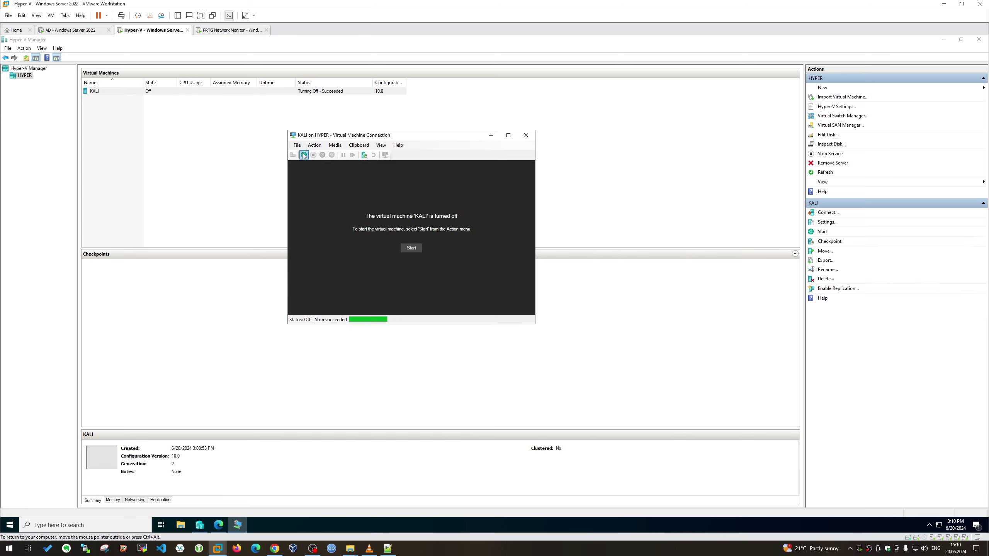
Uncheck Enable Secure Boot in KALI's Security settings, apply and close with OK
left_click(297, 145)
left_click(307, 154)
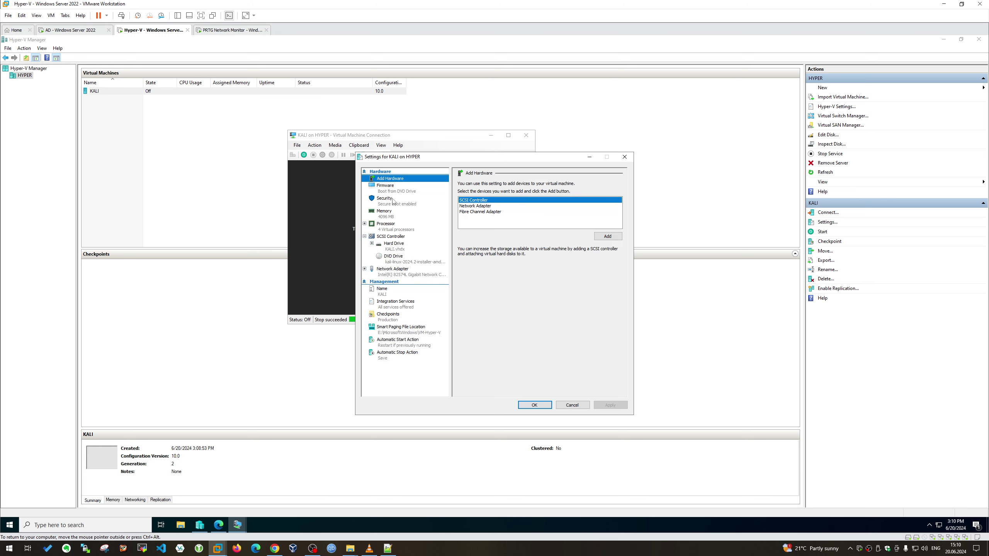
left_click(404, 200)
left_click(465, 204)
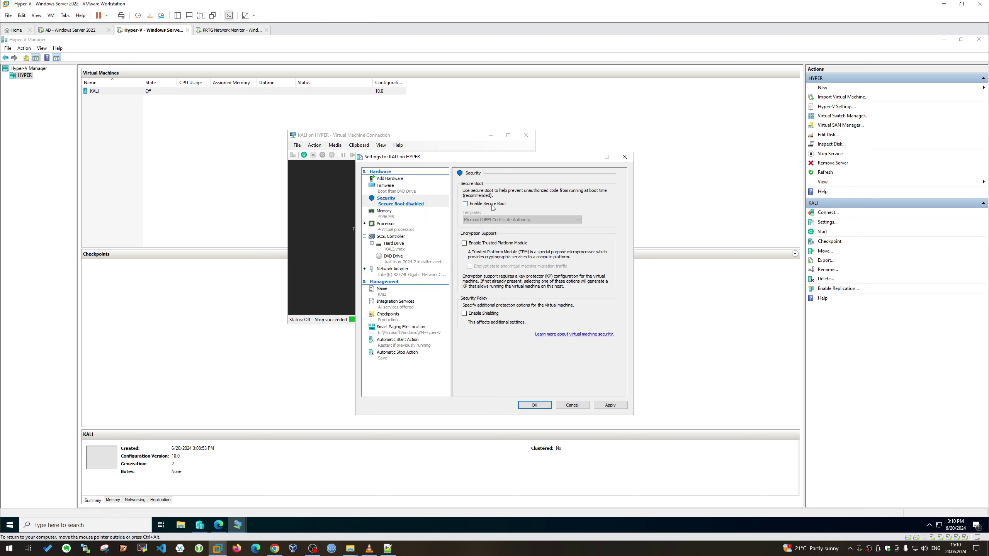
left_click(610, 405)
left_click(572, 406)
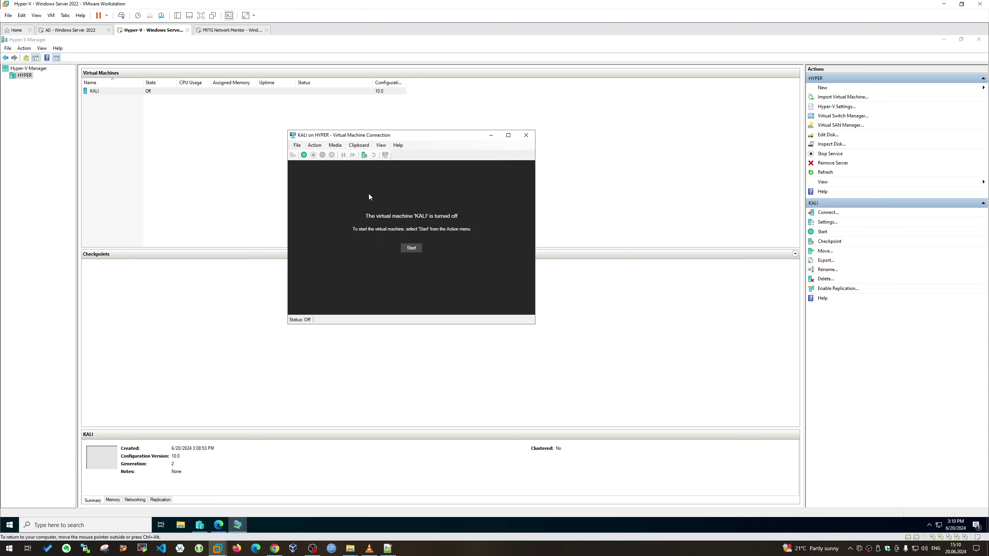
Start KALI so it boots the ISO, then focus the Kali Linux UEFI installer menu
left_click(412, 249)
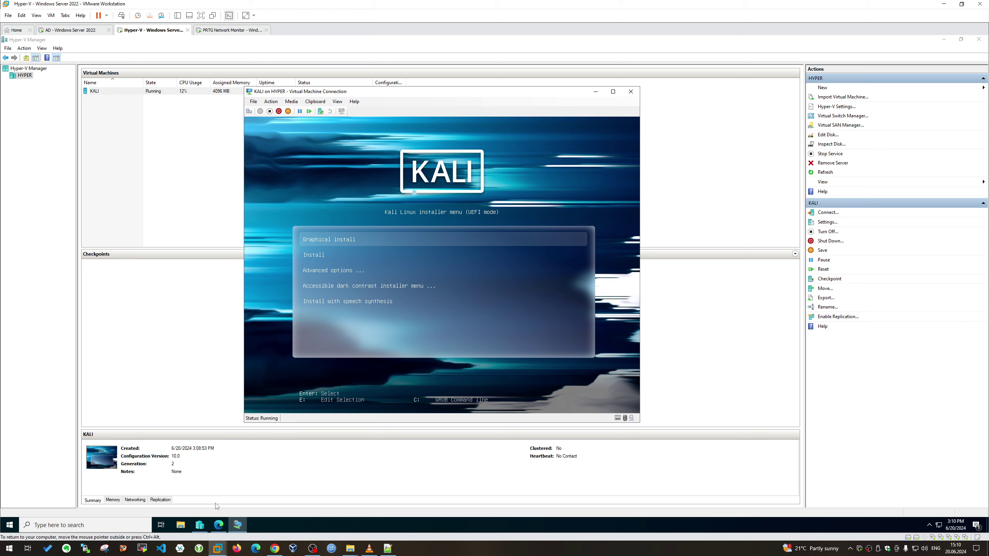
mouse_move(217, 527)
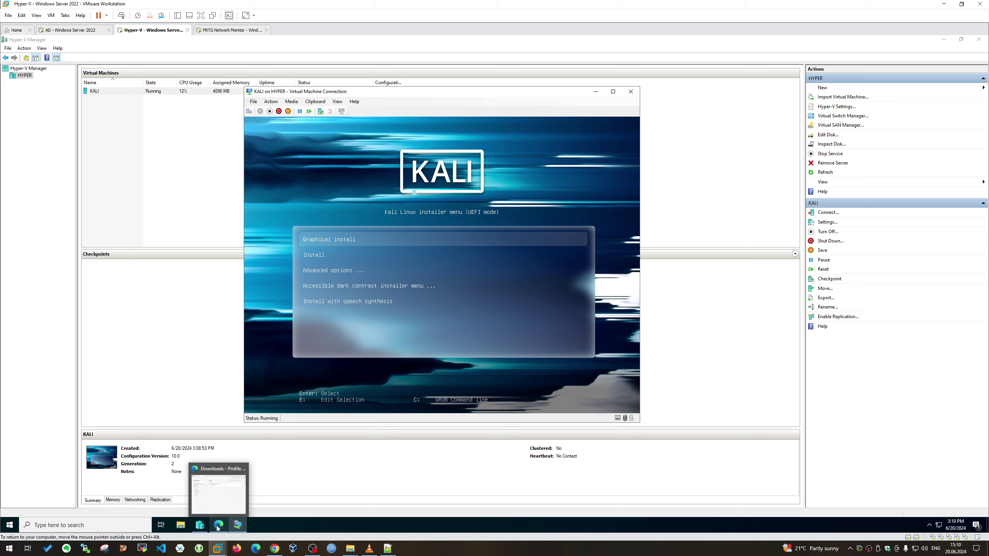
left_click(304, 532)
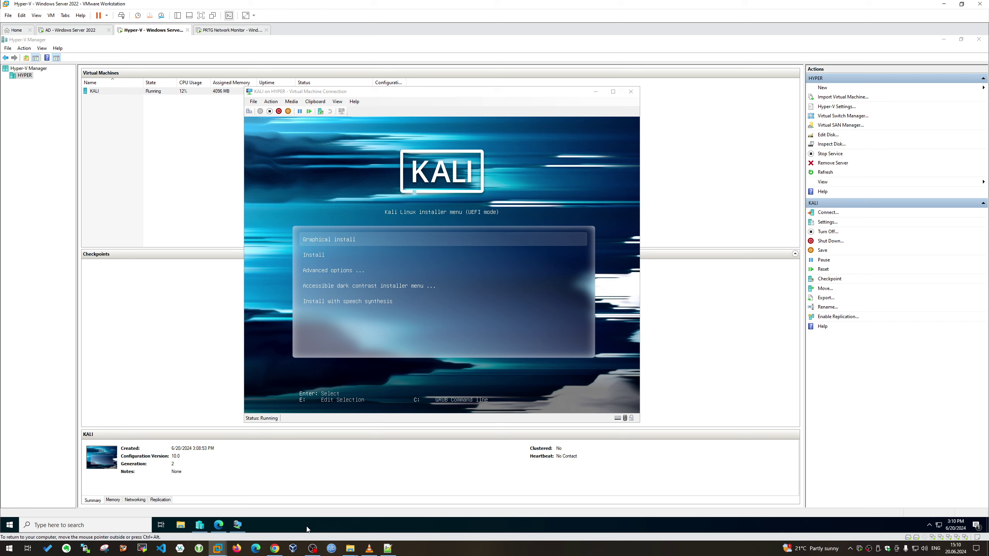
left_click(311, 405)
key("Down")
key("Down")
key("Down")
key("Down")
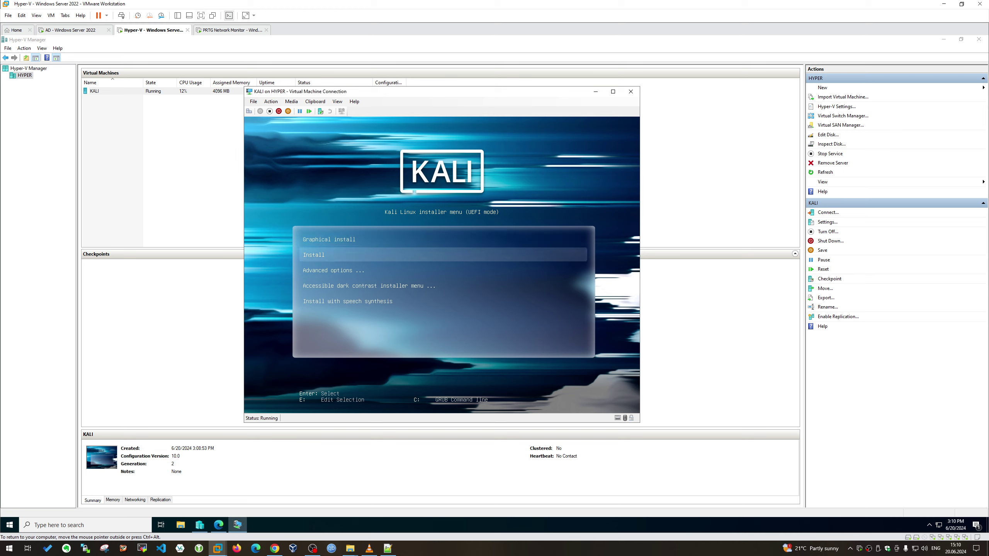
Launch Graphical install and accept English as the installer language
key("Up")
key("Up")
key("Up")
key("Up")
key("Return")
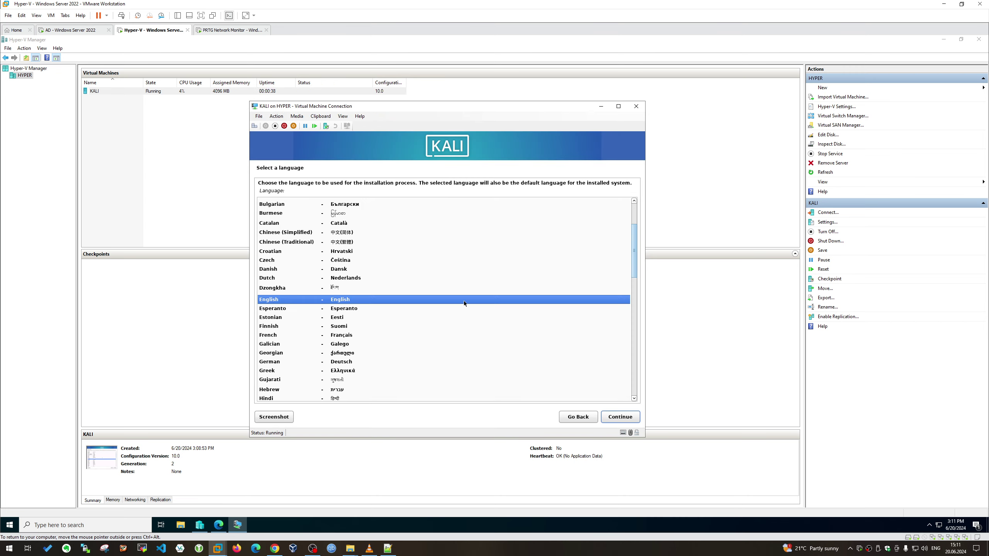
left_click(622, 419)
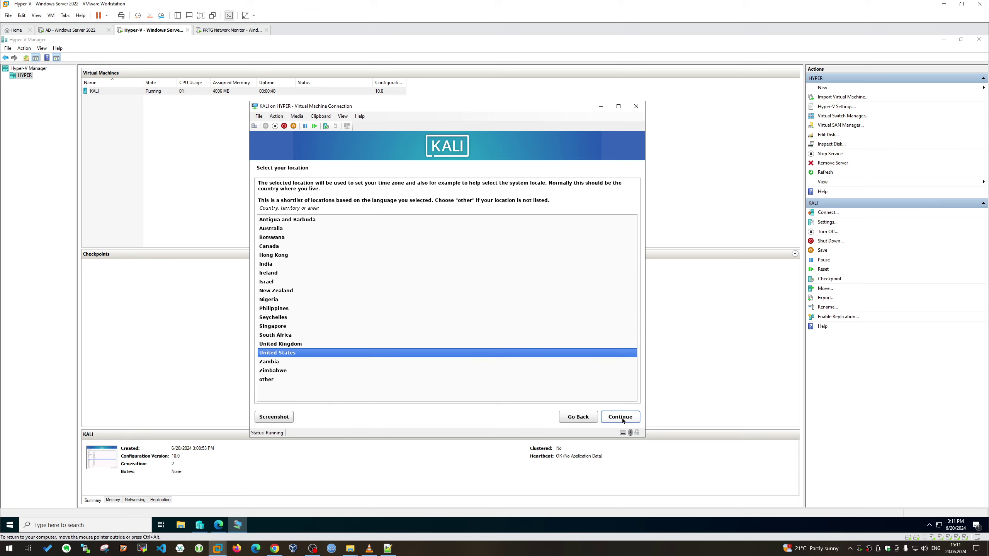
Choose other > Europe > United Kingdom as location and accept the locale and American English keymap
double_click(434, 384)
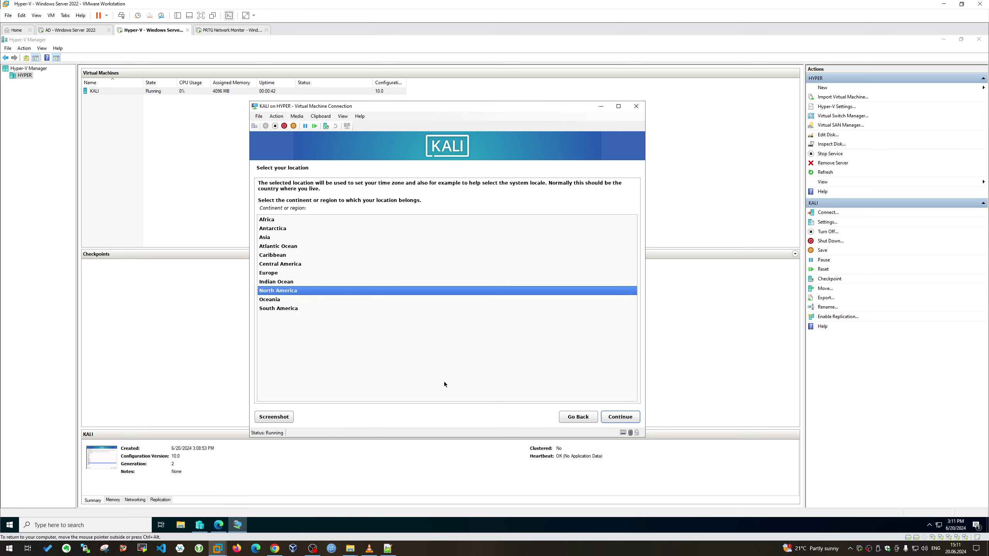
key("Up")
key("Up")
key("Return")
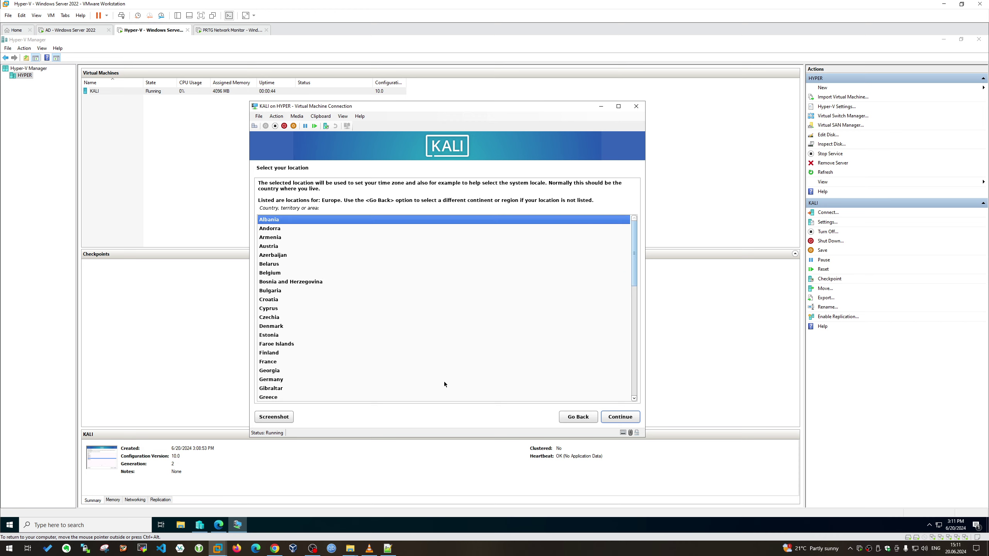
key("End")
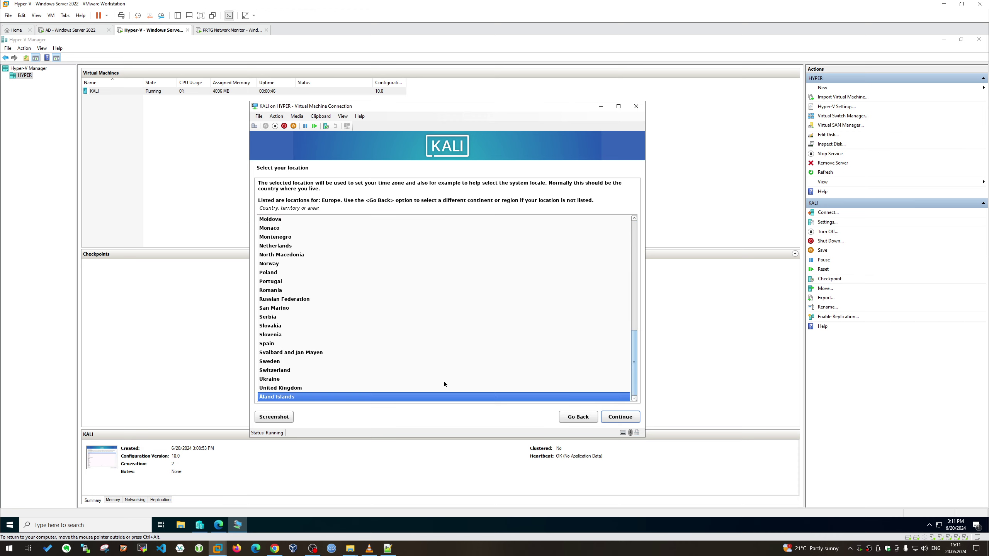
key("Up")
key("Return")
key("Return")
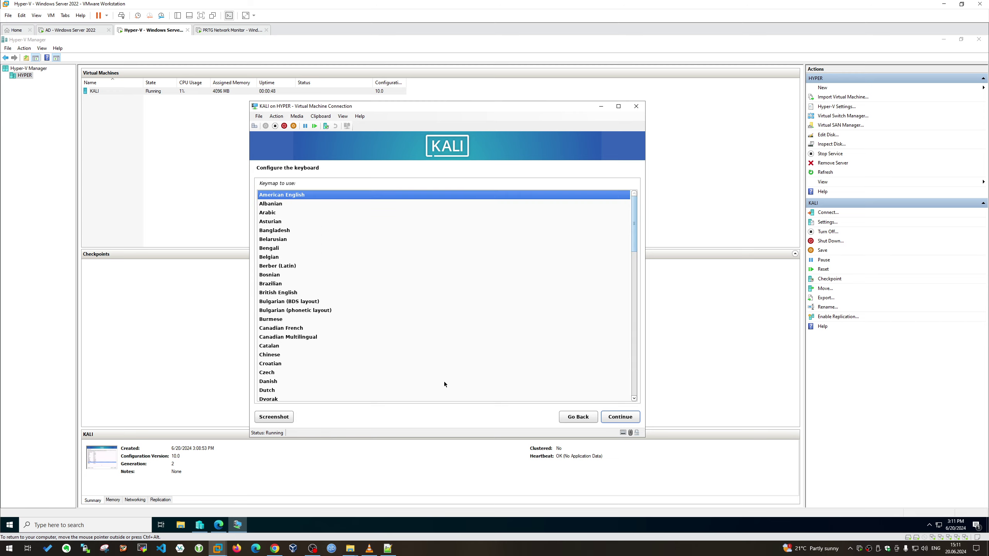
key("Return")
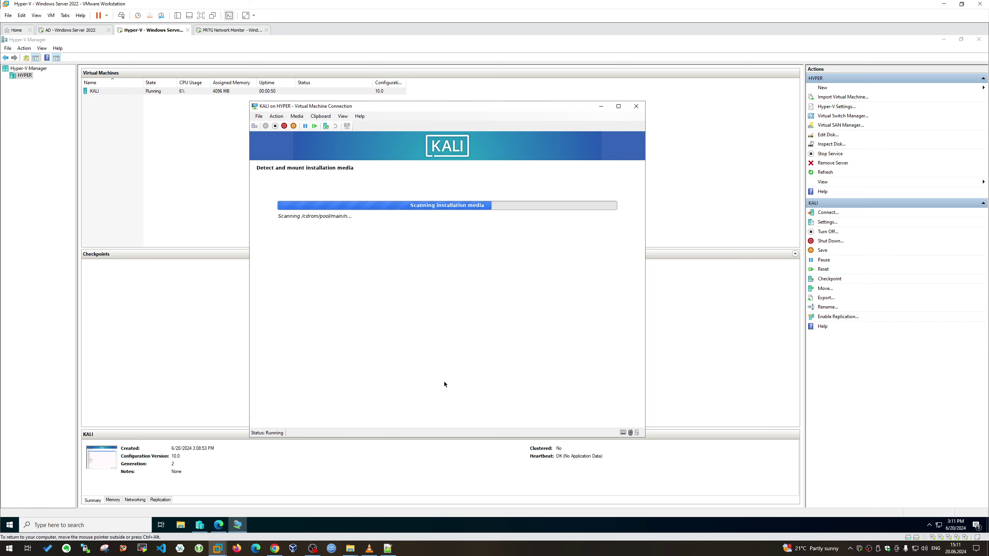
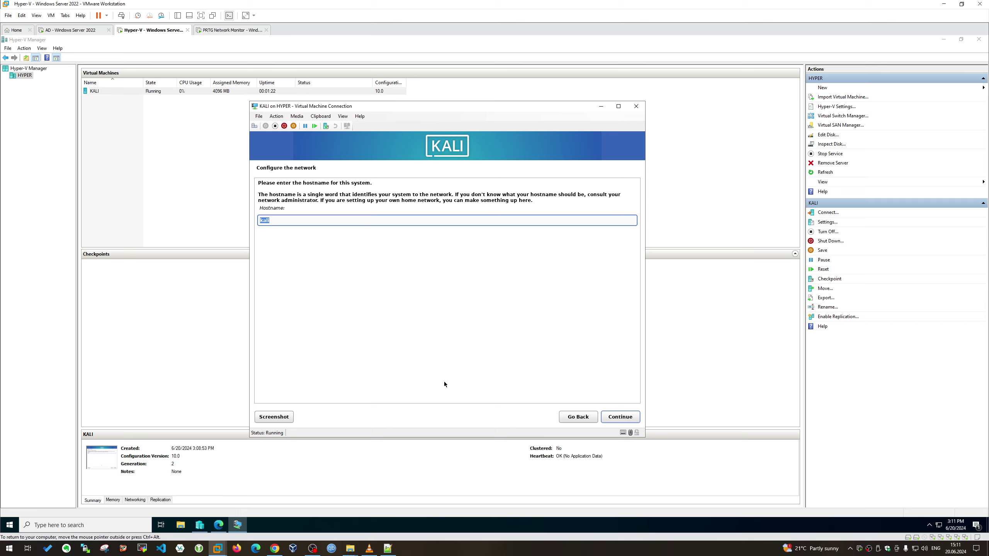
Accept the default hostname and domain, then enter the new user's full name, username and password
left_click(622, 418)
left_click(622, 418)
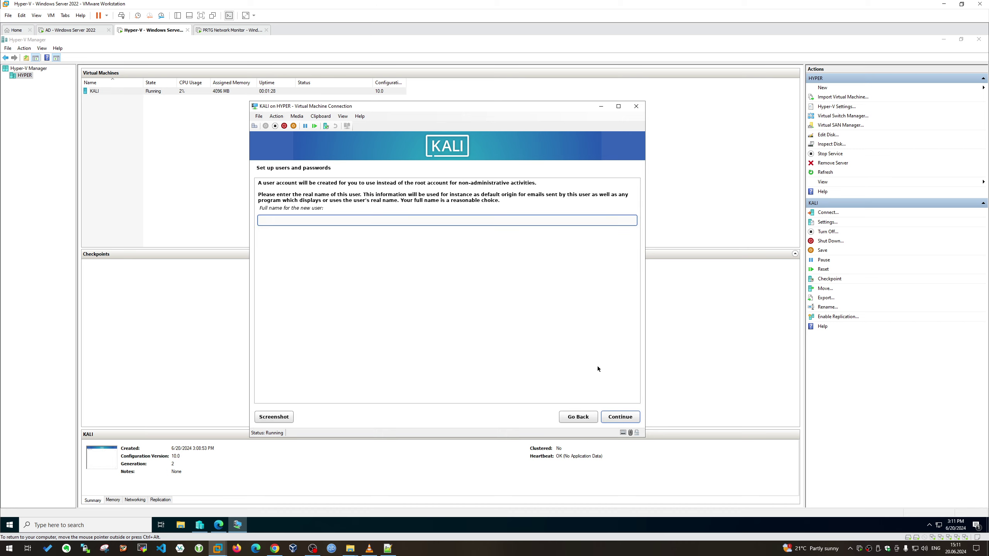
type("idenis")
key("Return")
key("Return")
type("a")
key("Tab")
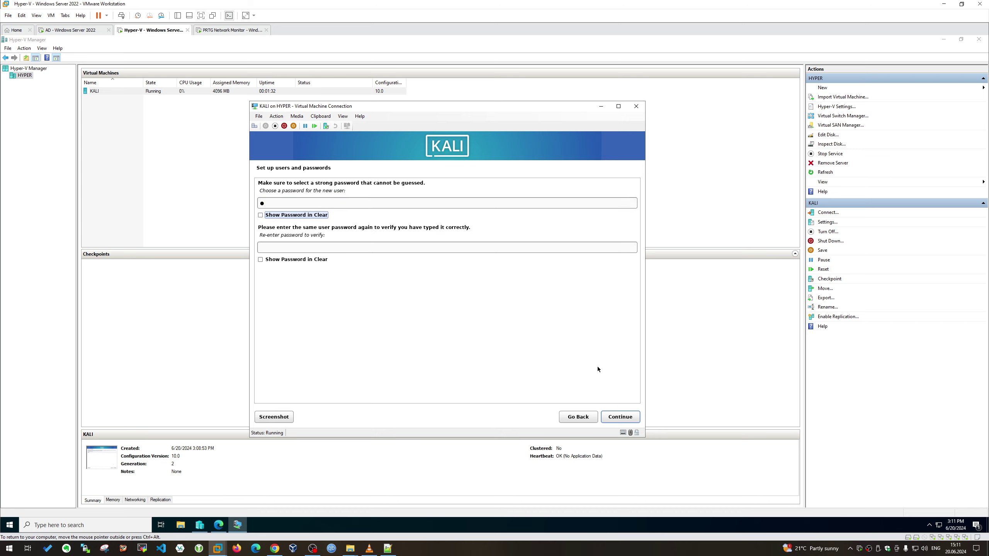
key("Tab")
type("a")
key("Return")
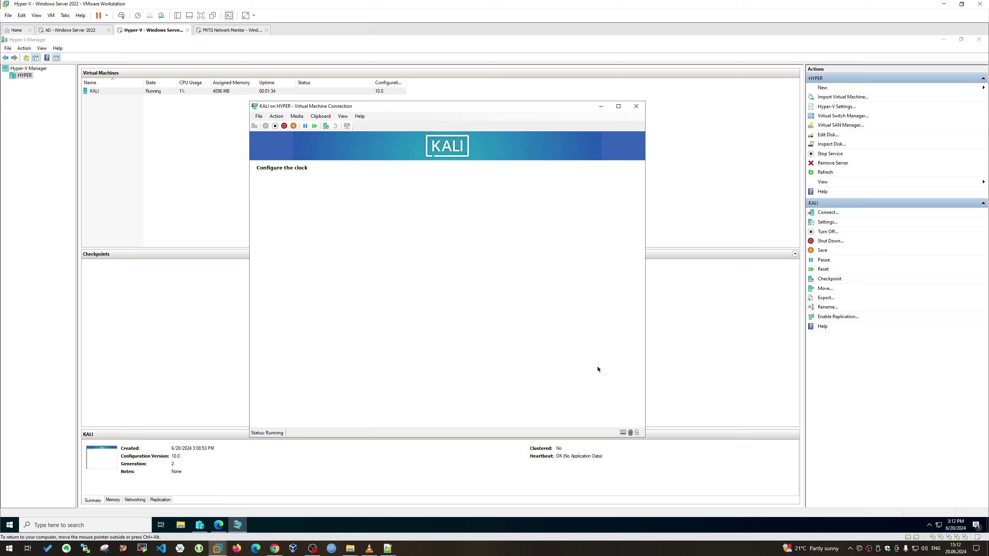
key("ctrl+alt")
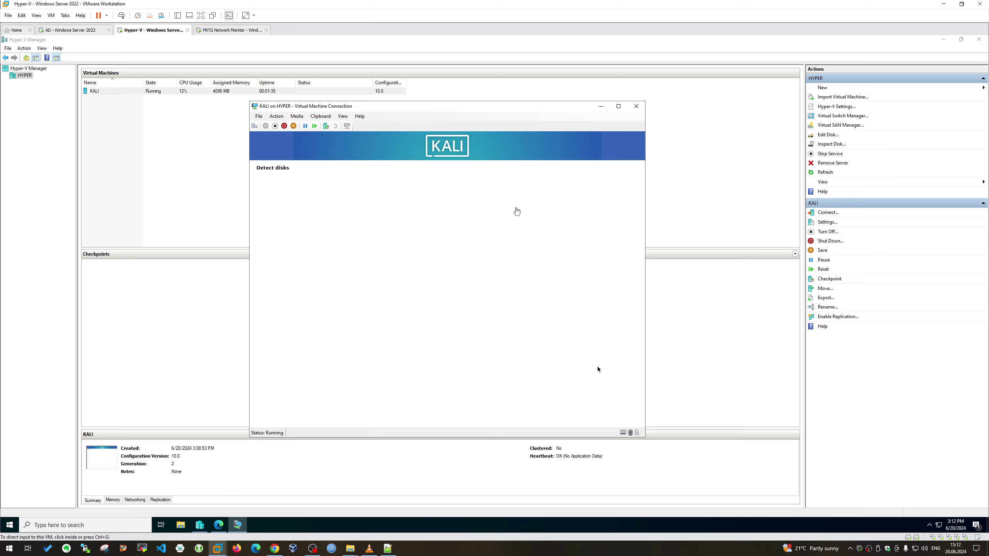
Return to the Hyper-V machine and bring the KALI connection window back in front
left_click(80, 30)
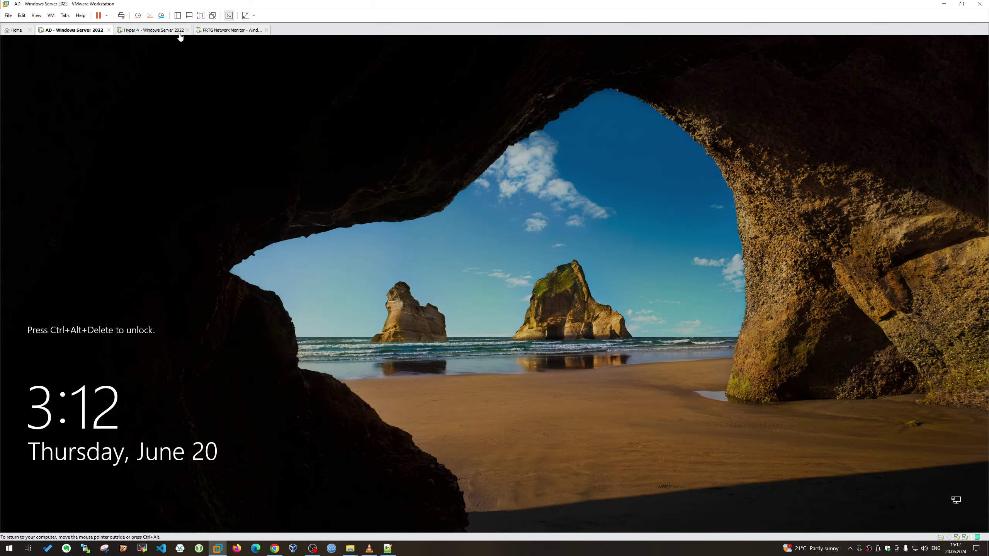
left_click(152, 30)
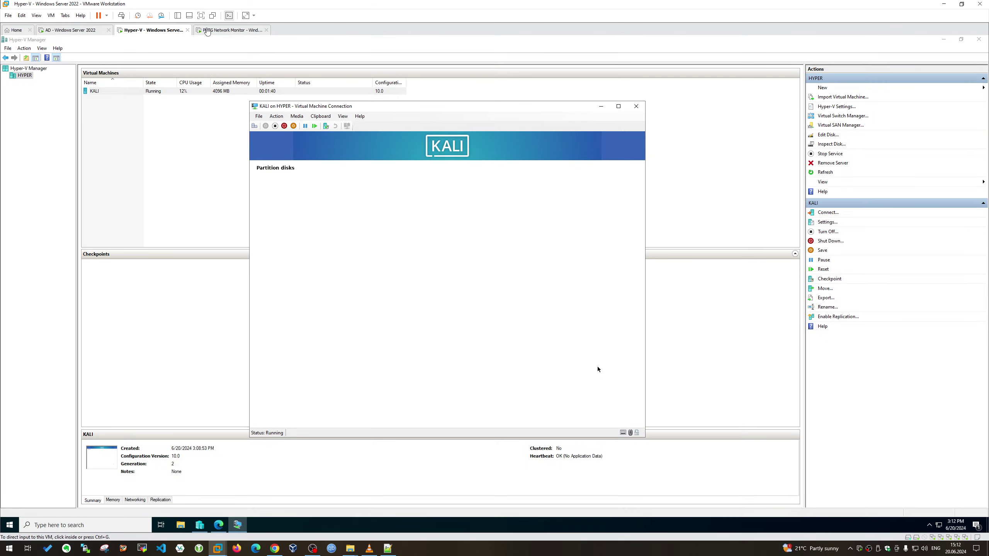
left_click(222, 30)
left_click(153, 31)
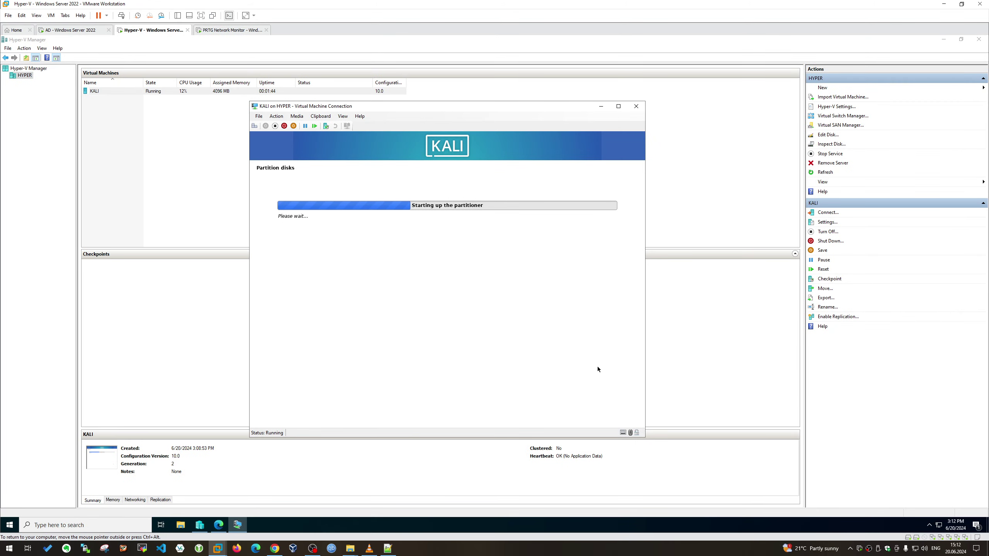
left_click_drag(451, 110, 454, 101)
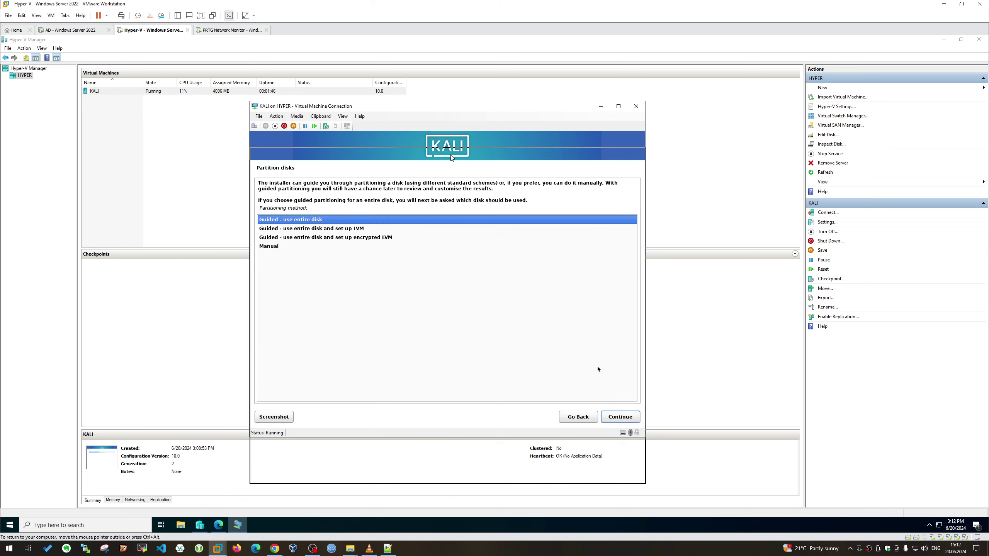
mouse_move(446, 156)
left_mouse_down()
mouse_move(438, 170)
mouse_move(439, 139)
left_mouse_up()
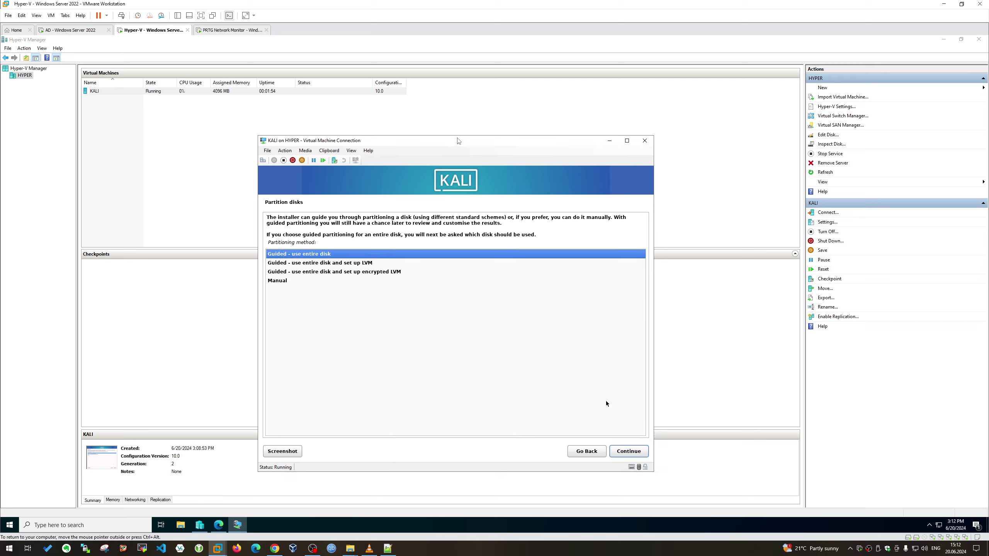
left_click(450, 139)
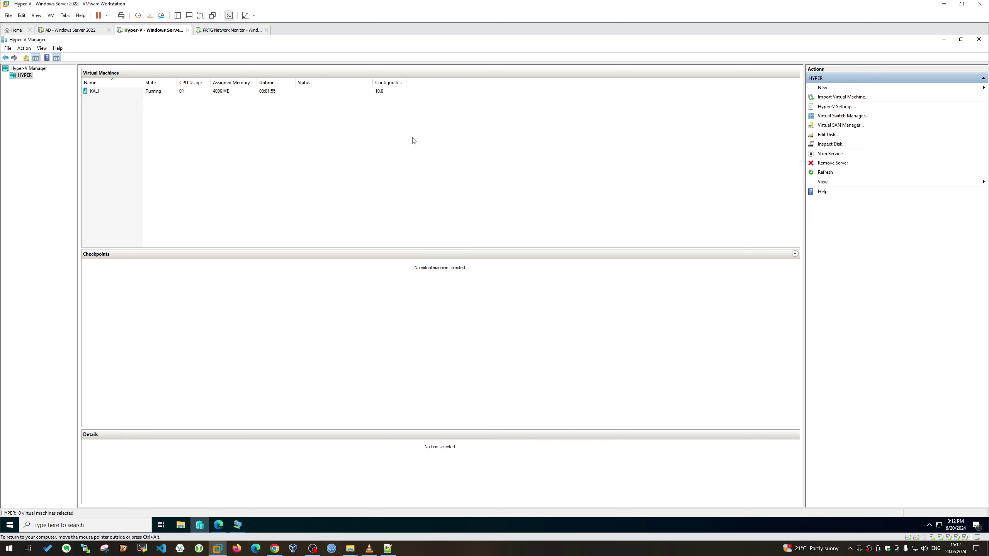
left_click(154, 92)
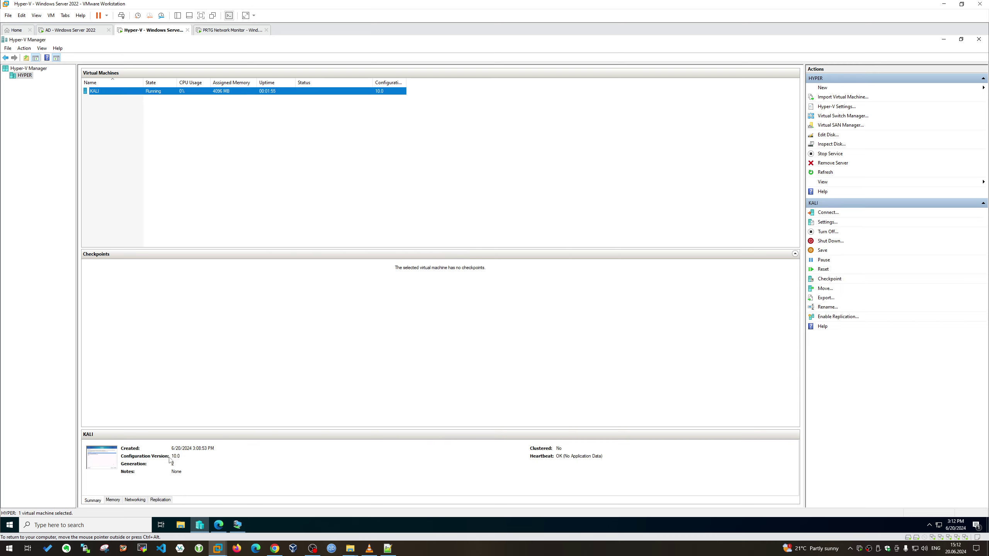
left_click(237, 524)
left_click(218, 525)
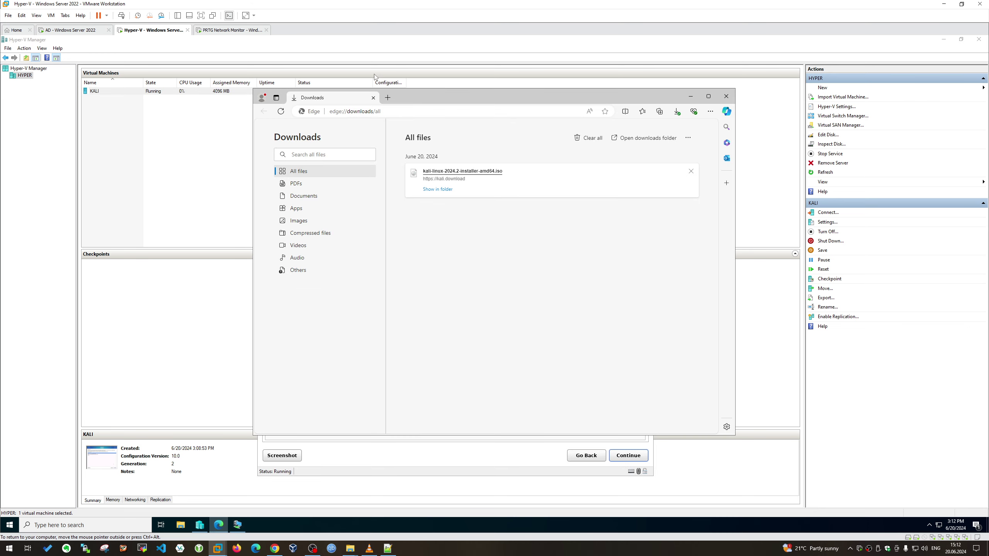
left_click(218, 525)
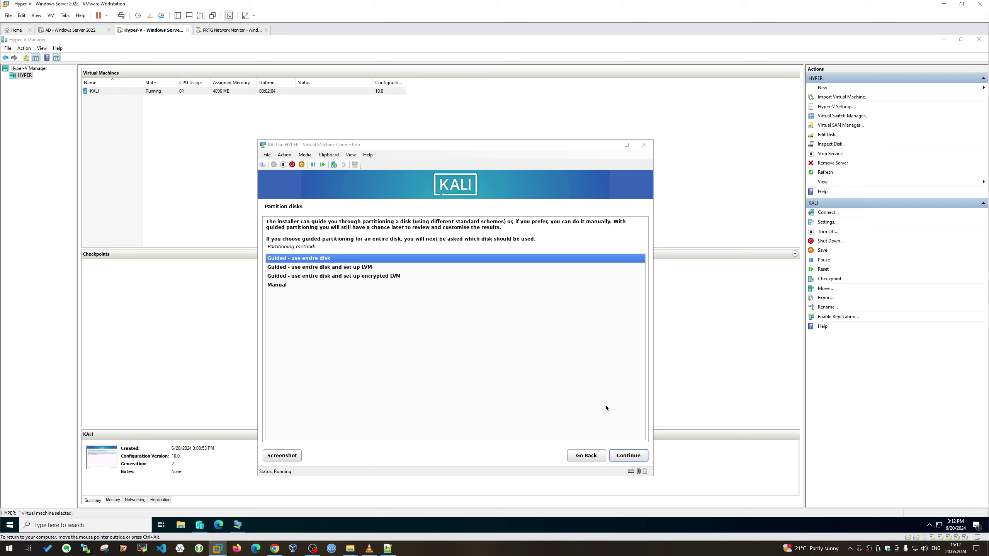
Choose 'Guided - use entire disk' as the partitioning method
left_click(427, 314)
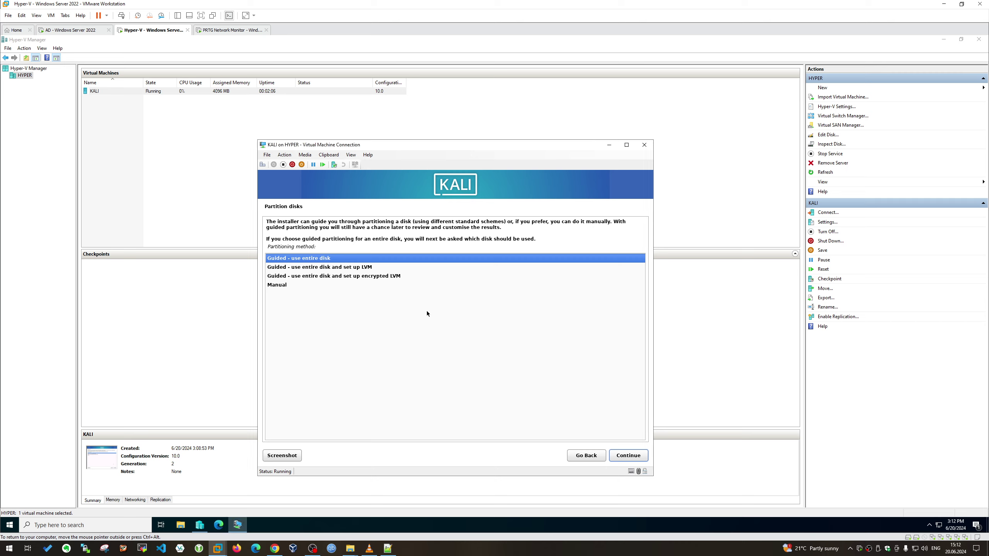
key("Down")
key("Down")
key("Down")
key("Up")
key("Up")
key("Up")
key("Return")
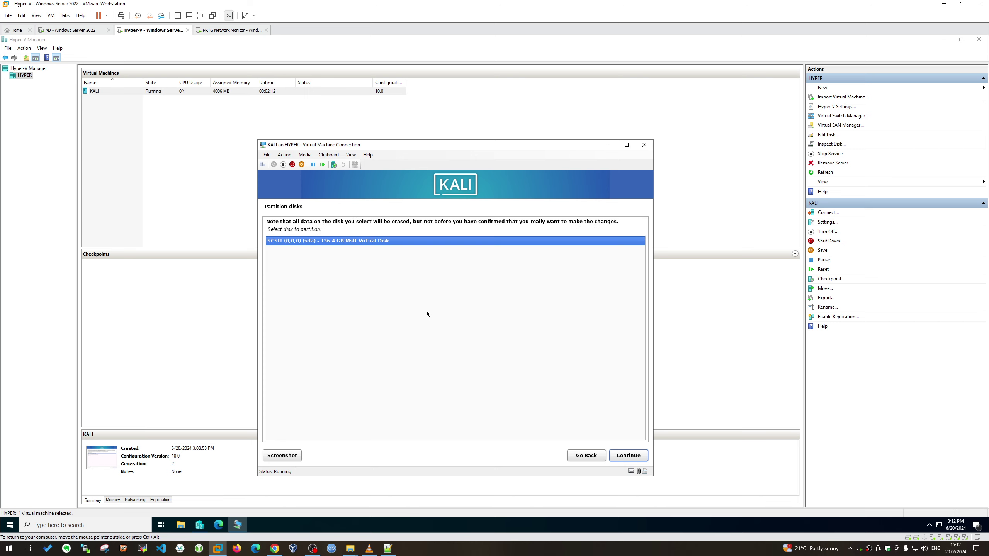
Pick the 136.4 GB disk with all files in one partition and LVM, using 135.3 GB
key("Return")
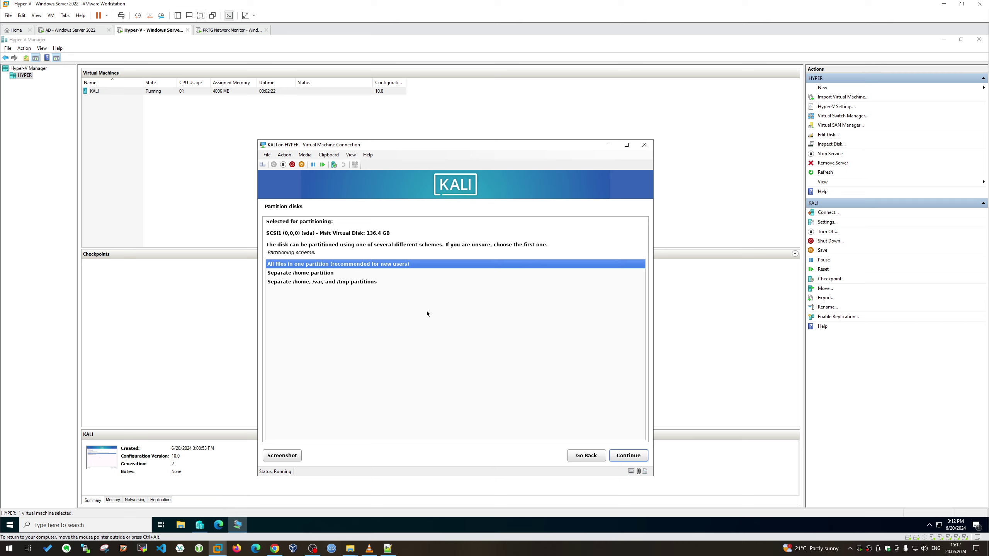
key("Return")
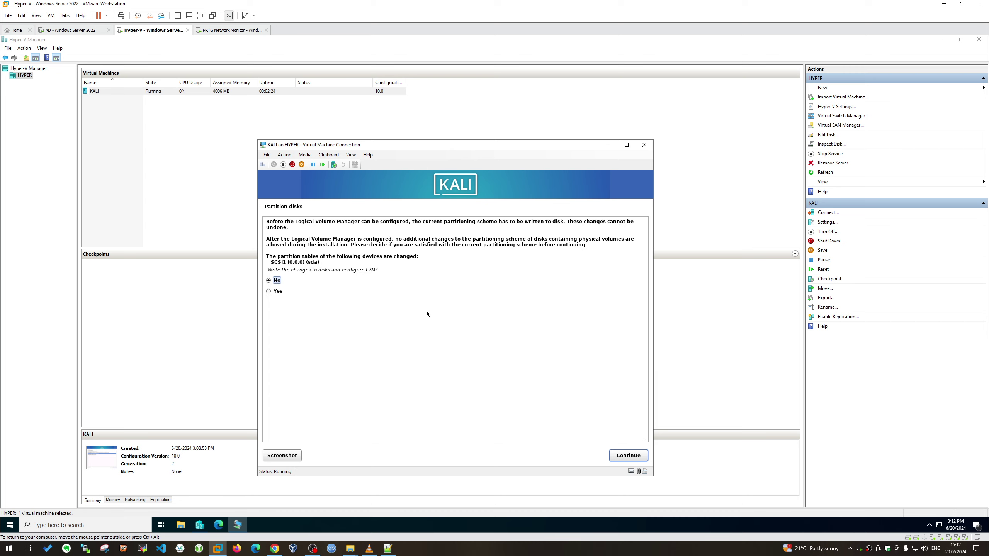
key("Down")
key("Return")
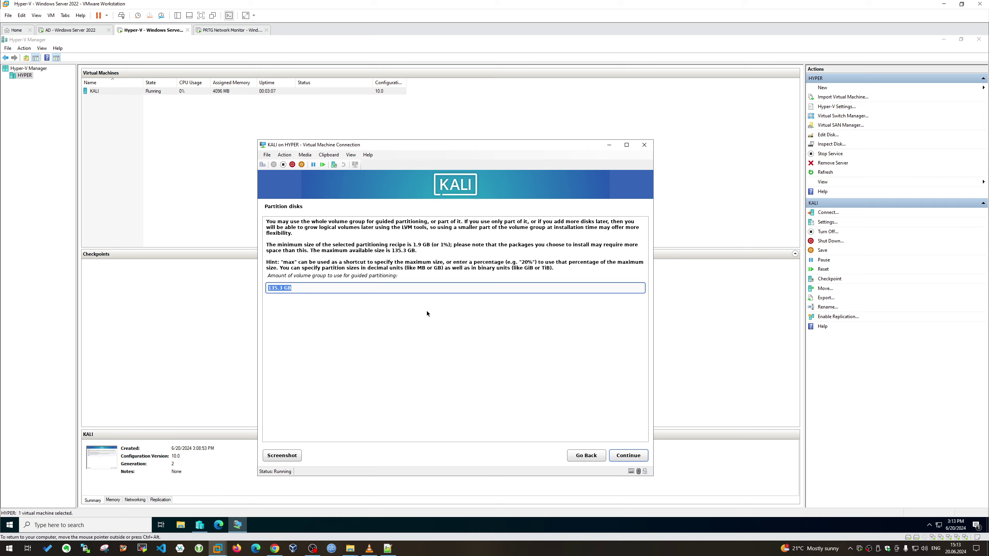
key("Return")
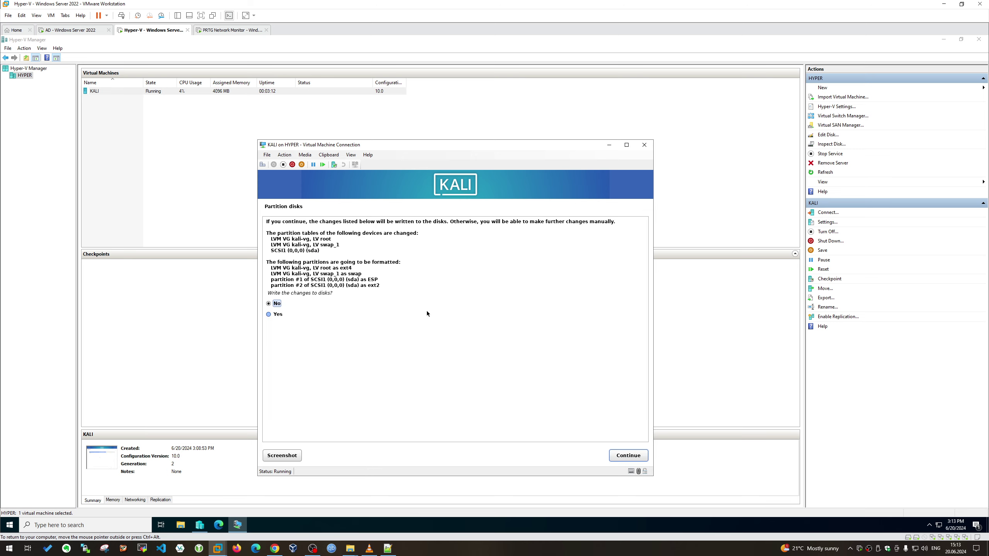
Confirm Yes to write the partitions to disk and let the base system install
key("Down")
key("Return")
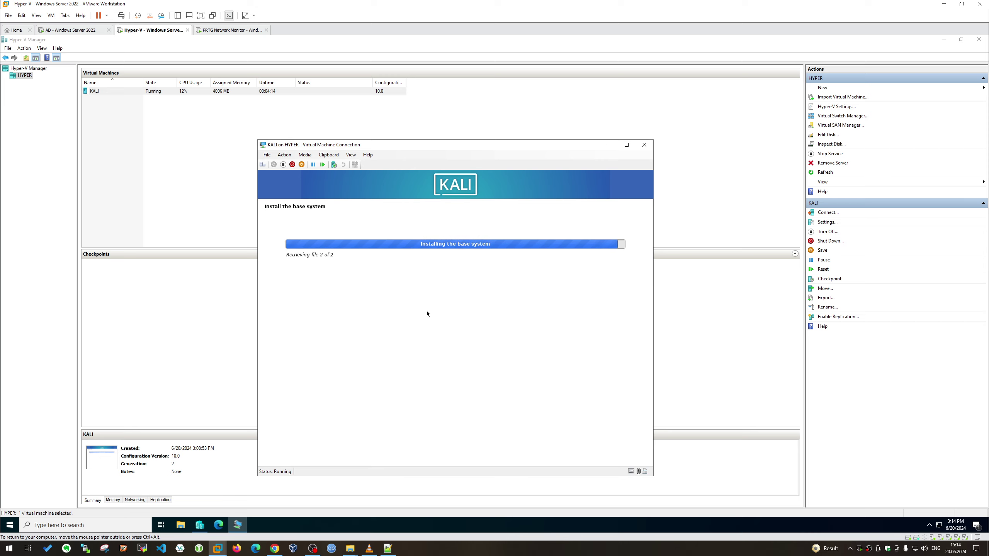
key("ctrl+alt")
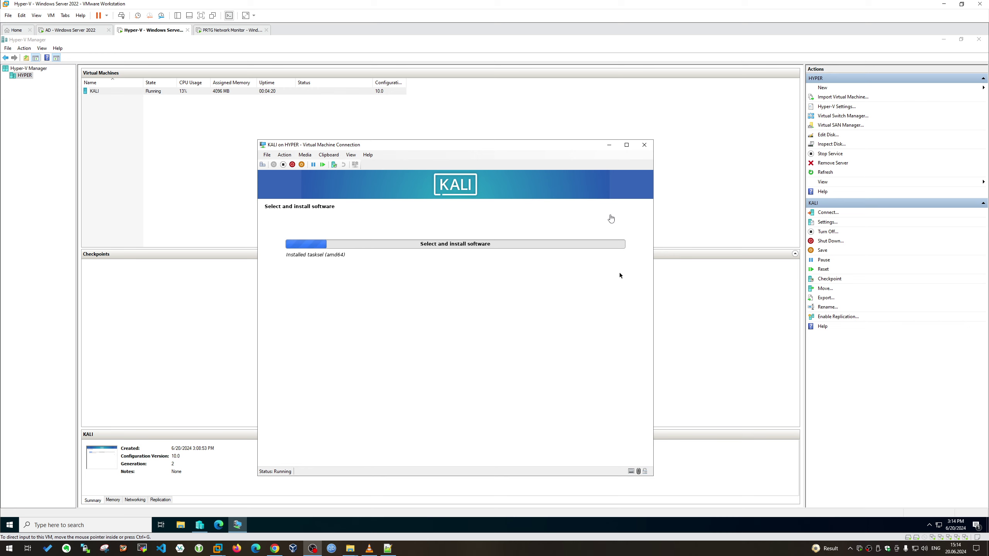
mouse_move(521, 146)
left_mouse_down()
mouse_move(507, 101)
mouse_move(515, 139)
mouse_move(529, 137)
mouse_move(530, 152)
left_mouse_up()
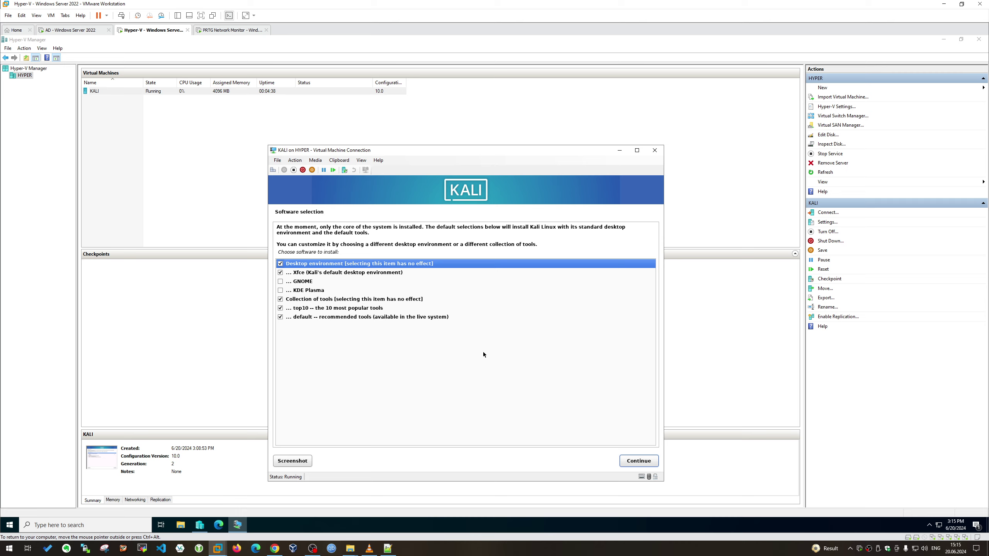
Continue with Xfce, top10 and default tools selected to start the software install
left_click(644, 464)
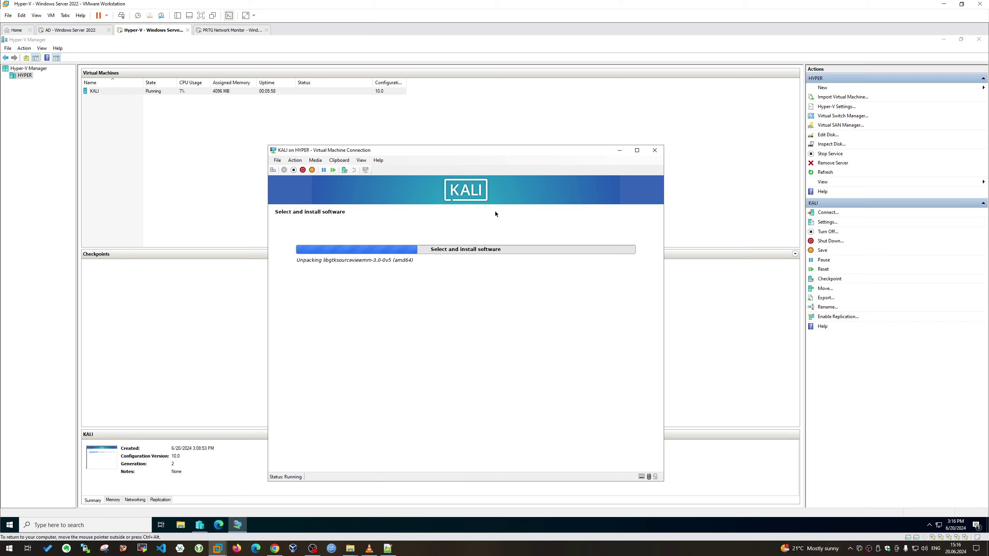
mouse_move(494, 153)
left_mouse_down()
mouse_move(499, 111)
mouse_move(504, 146)
left_mouse_up()
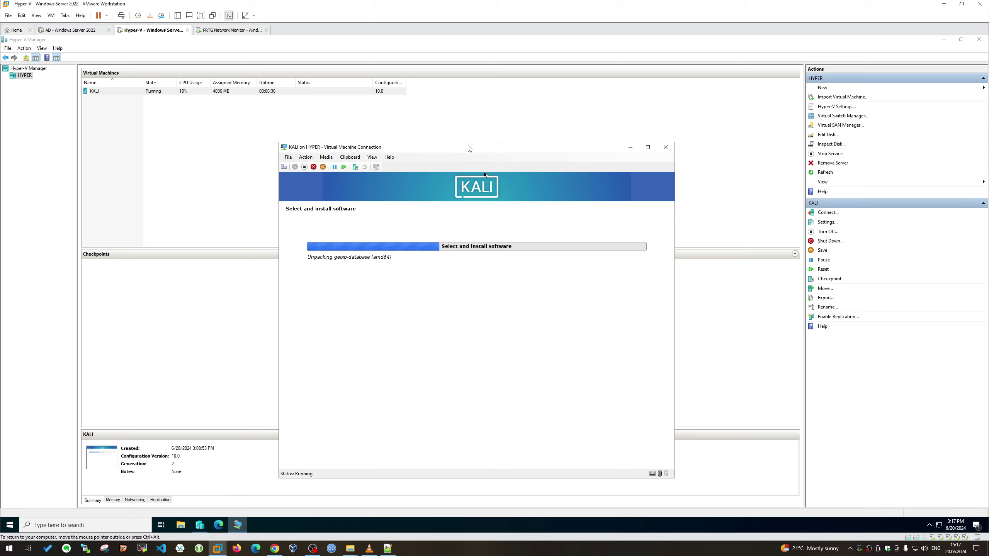
left_click_drag(469, 149, 411, 119)
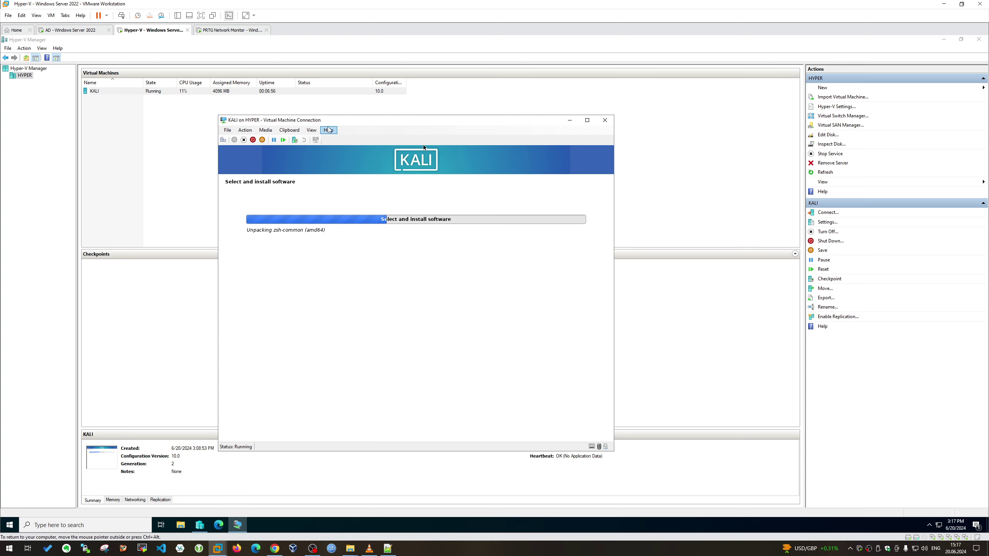
Toggle the KALI connection window to full screen and back, repositioning it in between
left_click(311, 130)
left_click(331, 140)
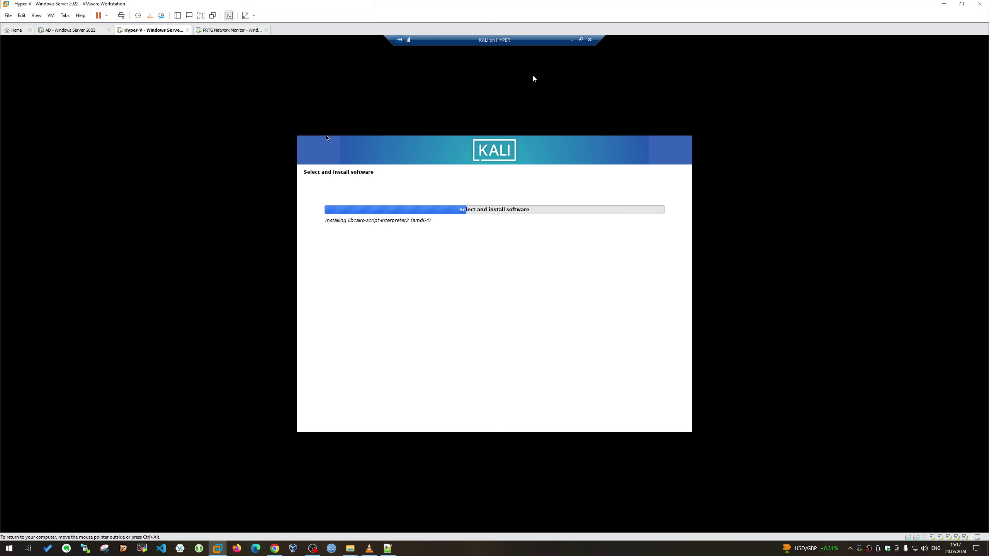
left_click(580, 40)
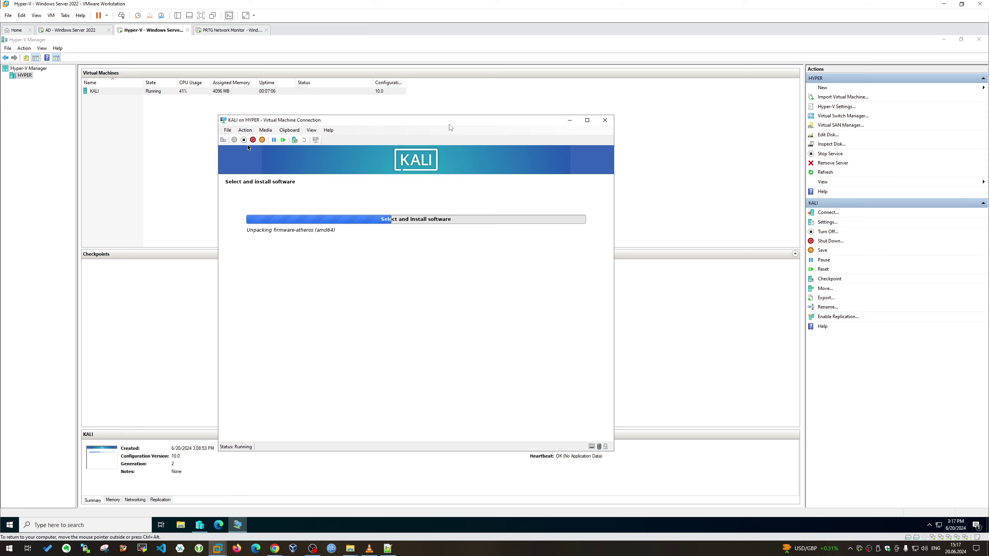
left_click_drag(450, 128, 460, 141)
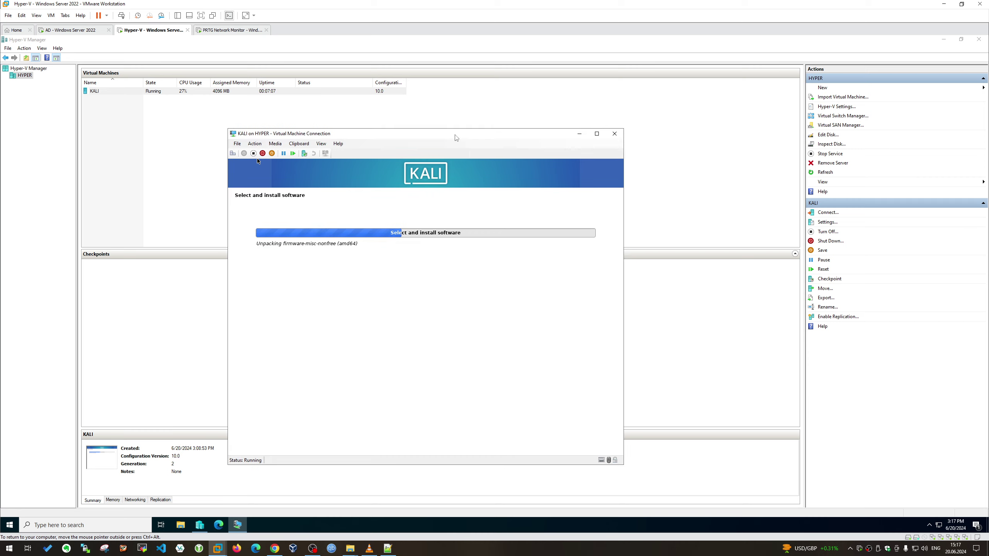
left_click(321, 143)
left_click(334, 152)
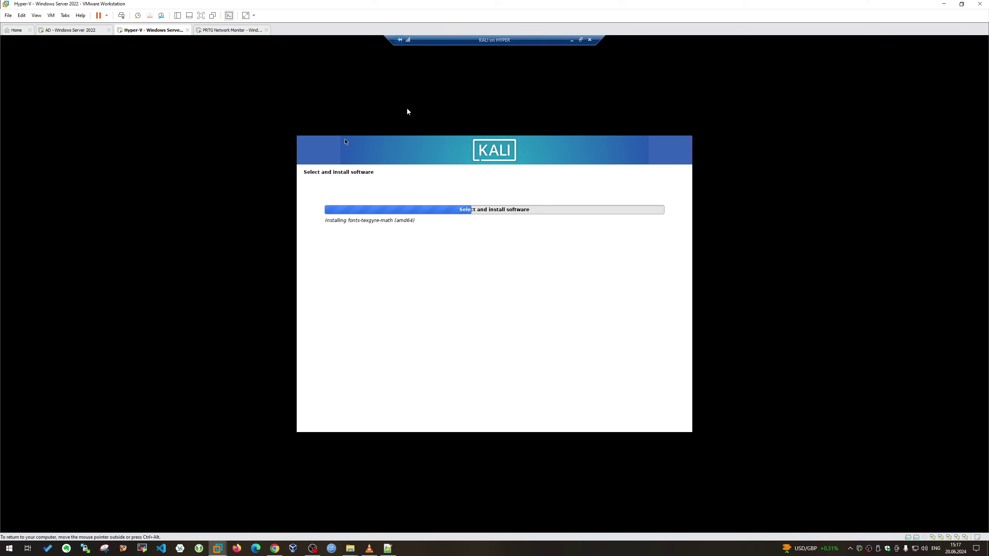
left_click(581, 41)
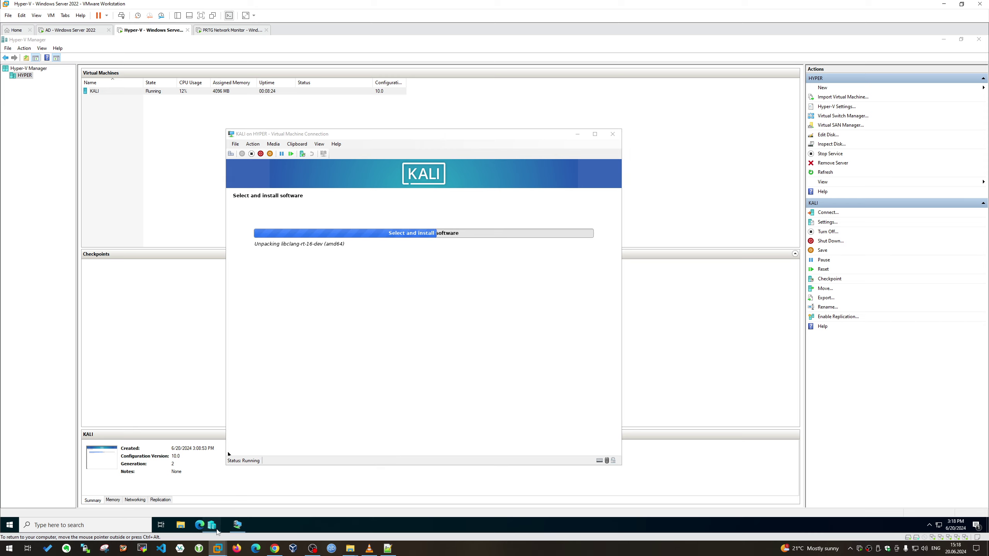
Minimize and restore the KALI connection window, then move it higher
left_click(223, 526)
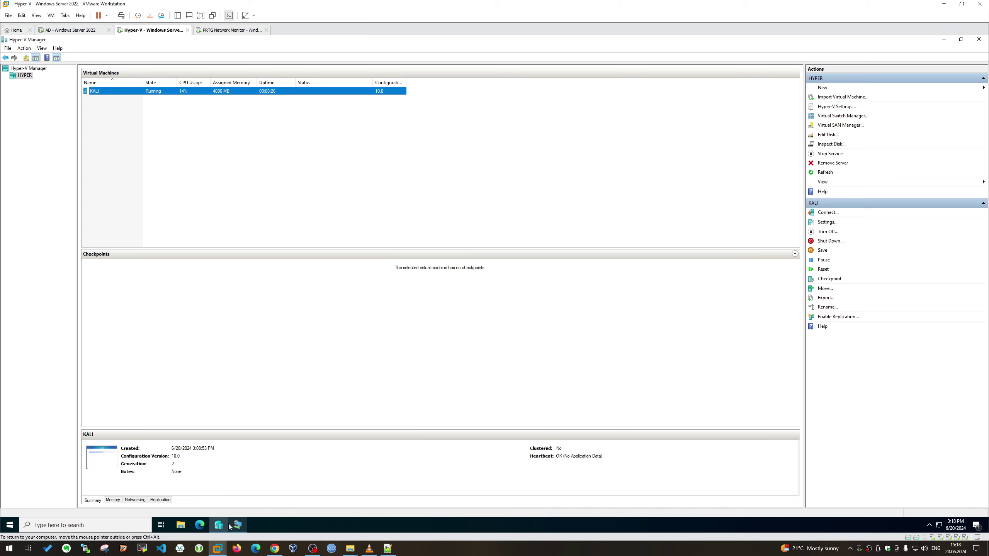
left_click(238, 526)
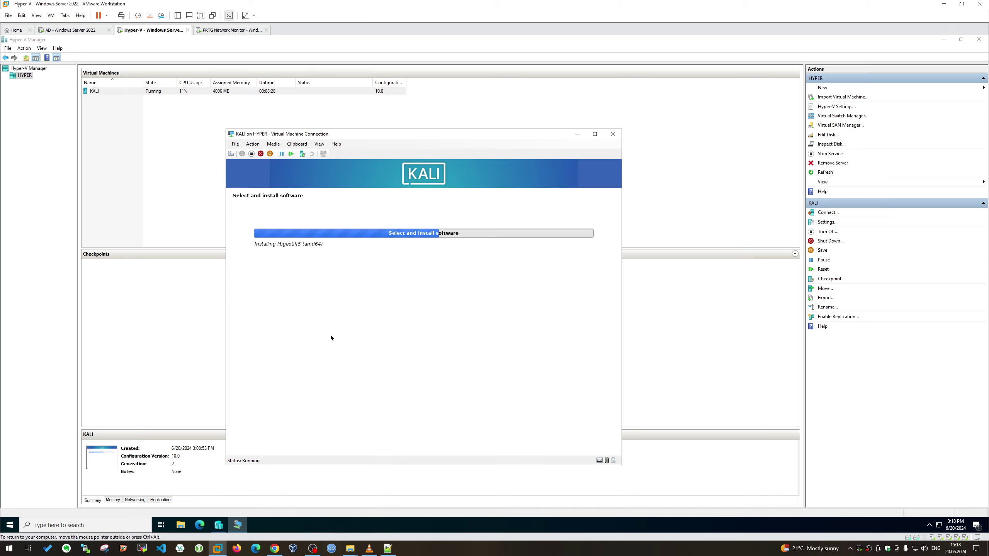
left_click_drag(412, 137, 399, 104)
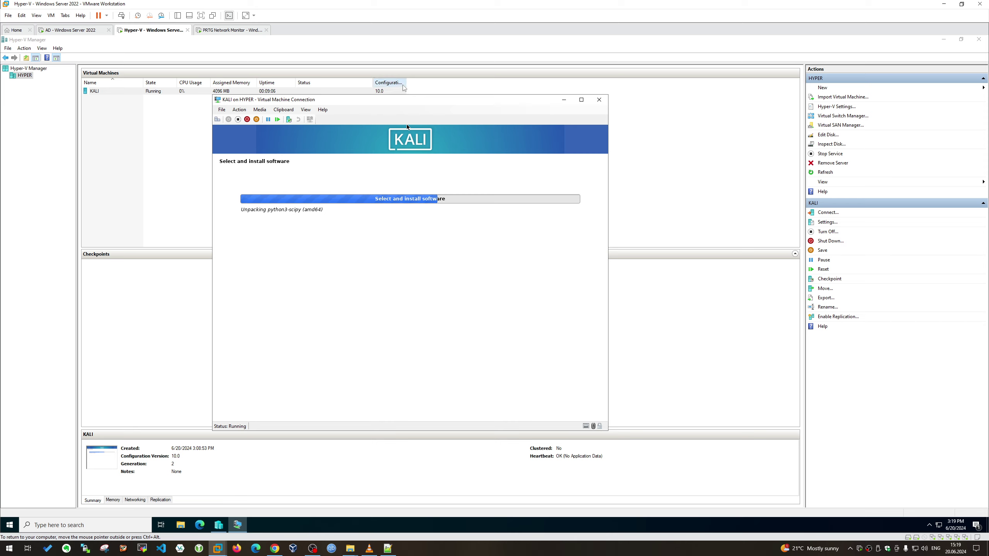
Widen the Configuration Version and Replication Health columns and narrow the Status column
left_click(384, 91)
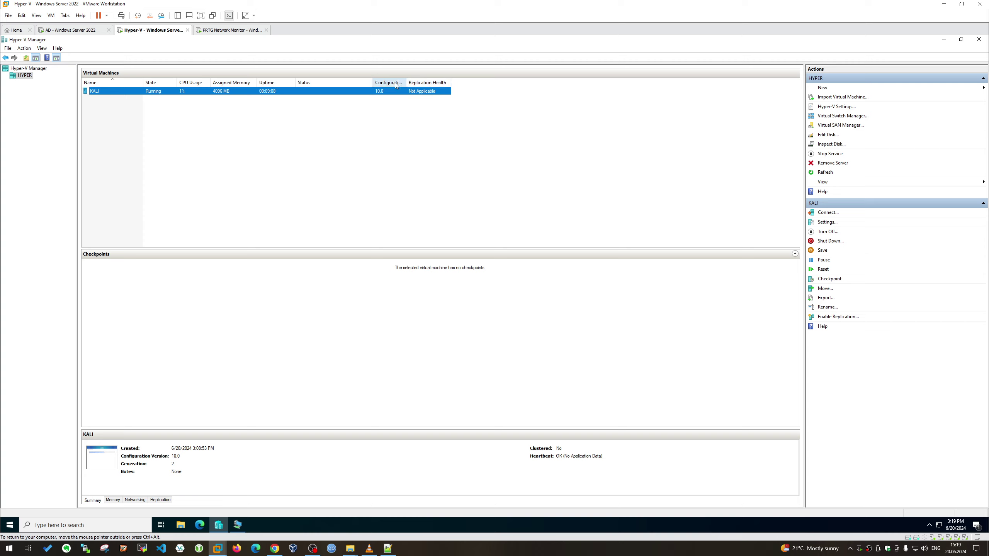
left_click_drag(406, 83, 557, 83)
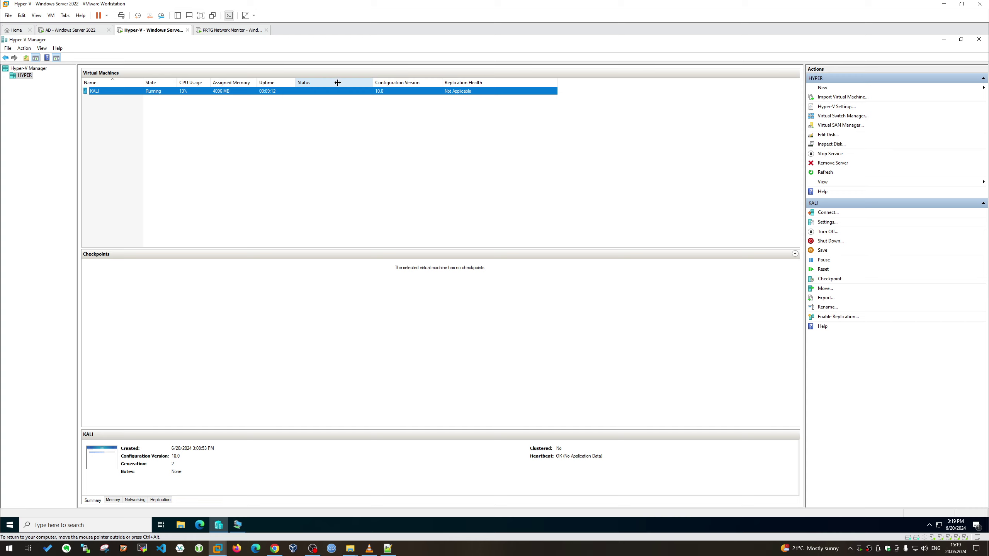
mouse_move(337, 83)
left_mouse_down()
mouse_move(317, 83)
mouse_move(327, 82)
left_mouse_up()
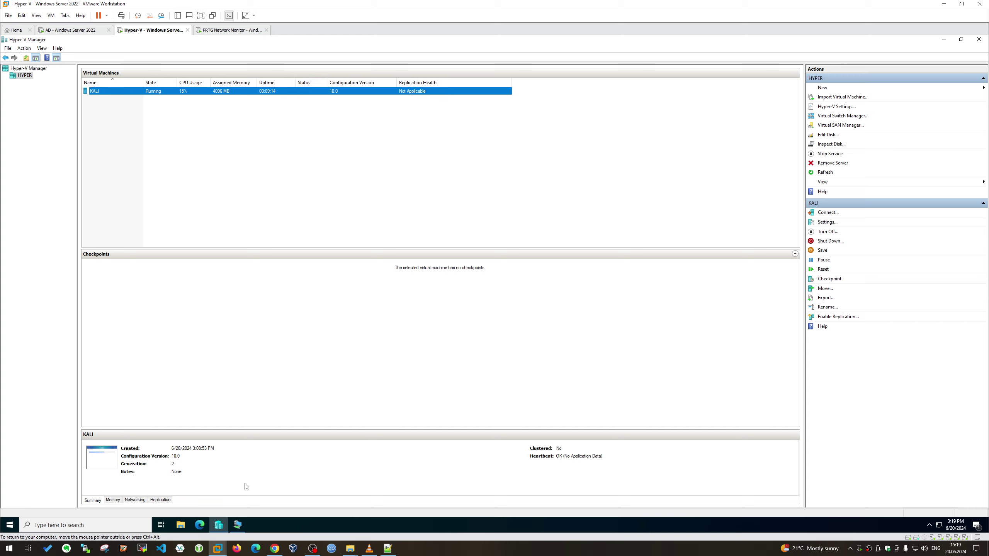
Restore the Kali installer window and reposition it up and left
left_click(237, 525)
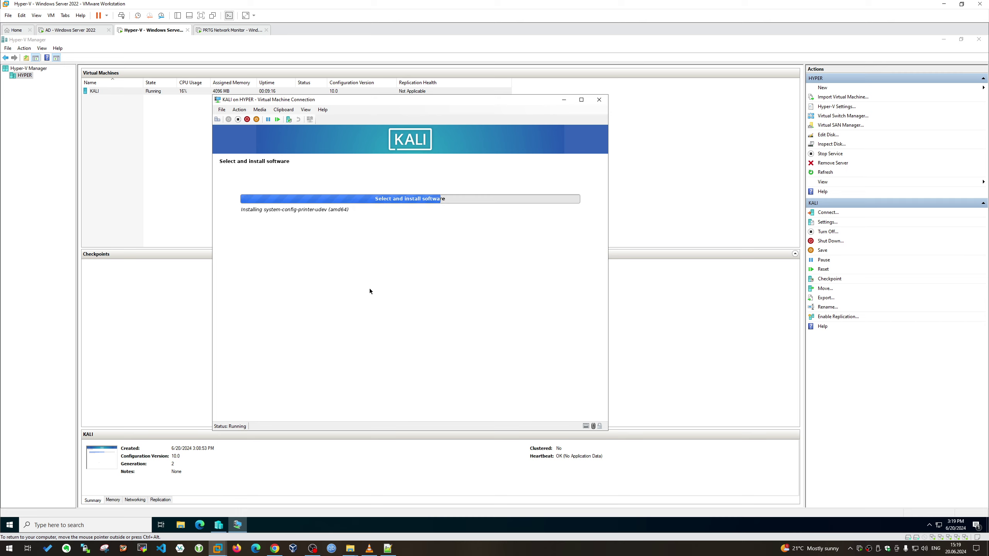
left_click_drag(428, 104, 460, 143)
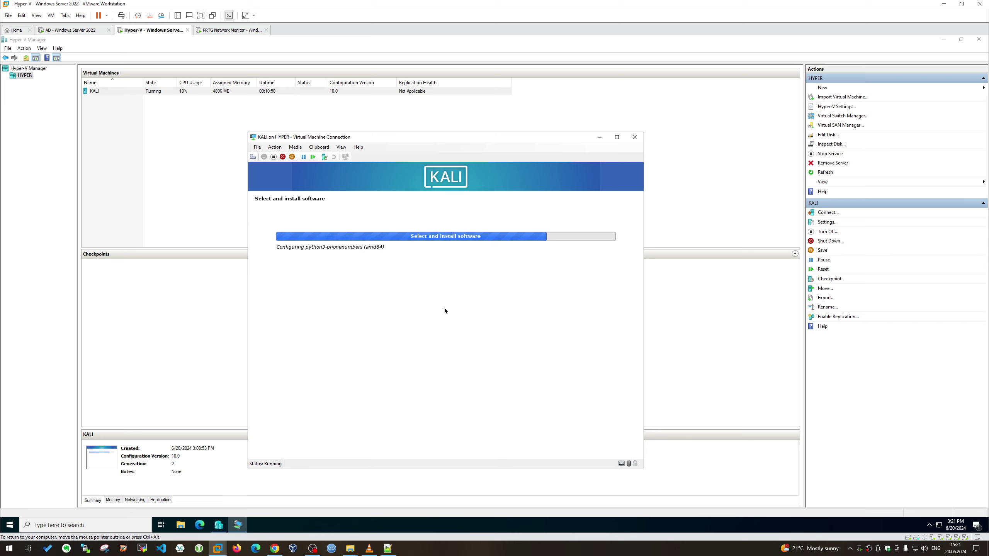
left_click_drag(615, 137, 608, 124)
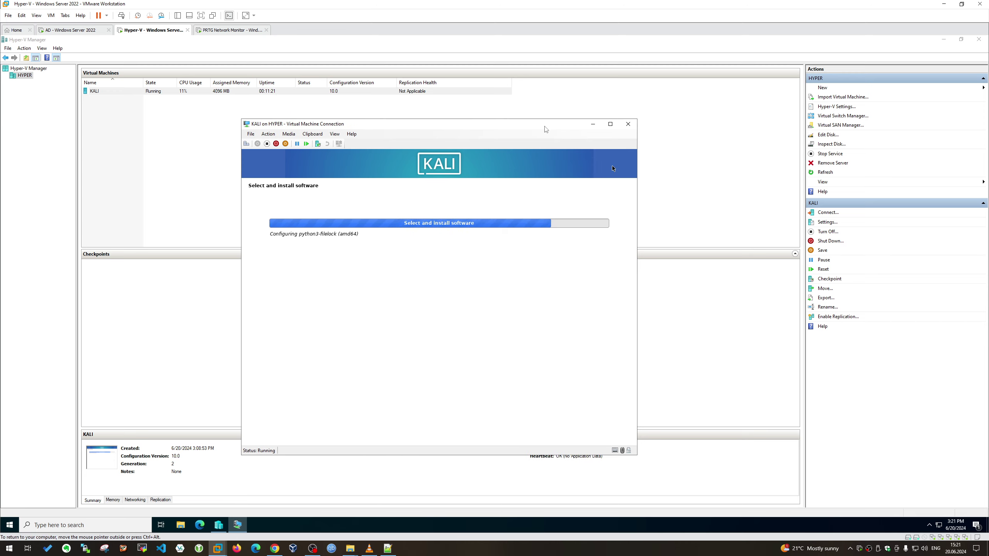
left_click_drag(546, 129, 516, 107)
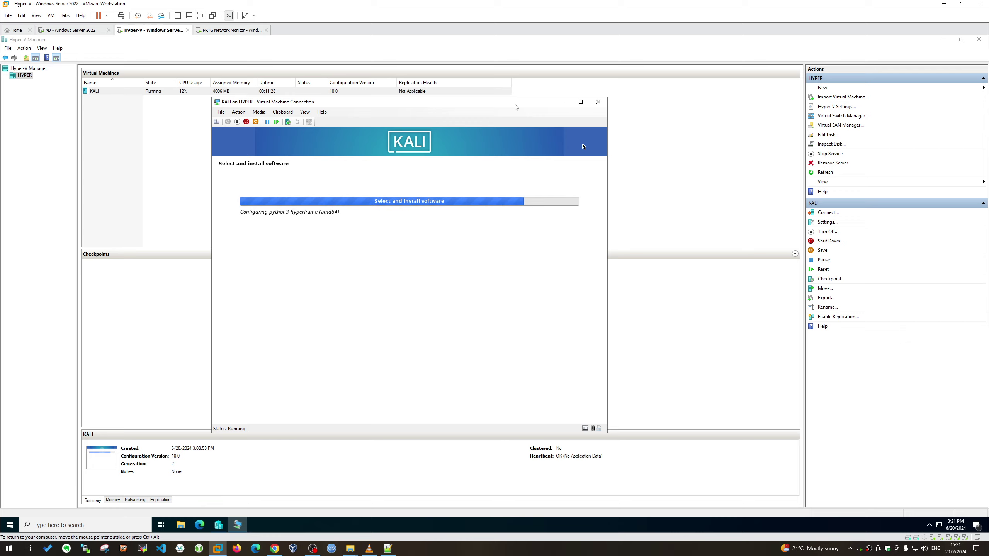
Enter the password on the AD machine's sign-in screen
left_click(98, 32)
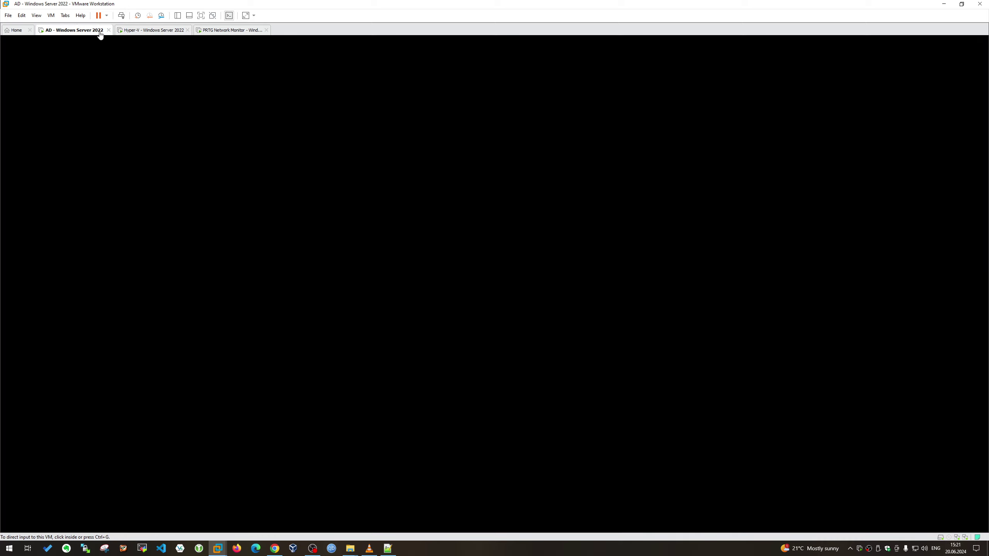
left_click(121, 15)
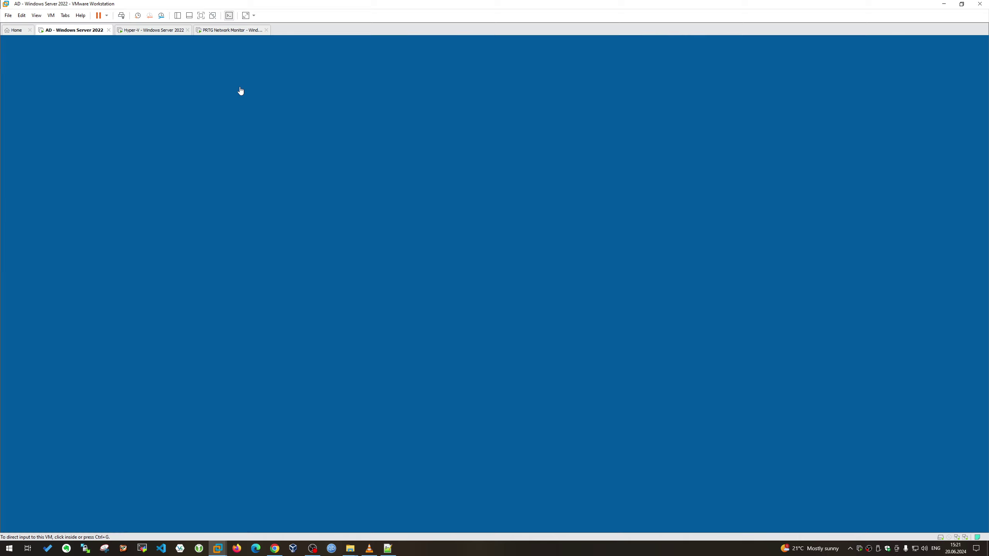
left_click(506, 313)
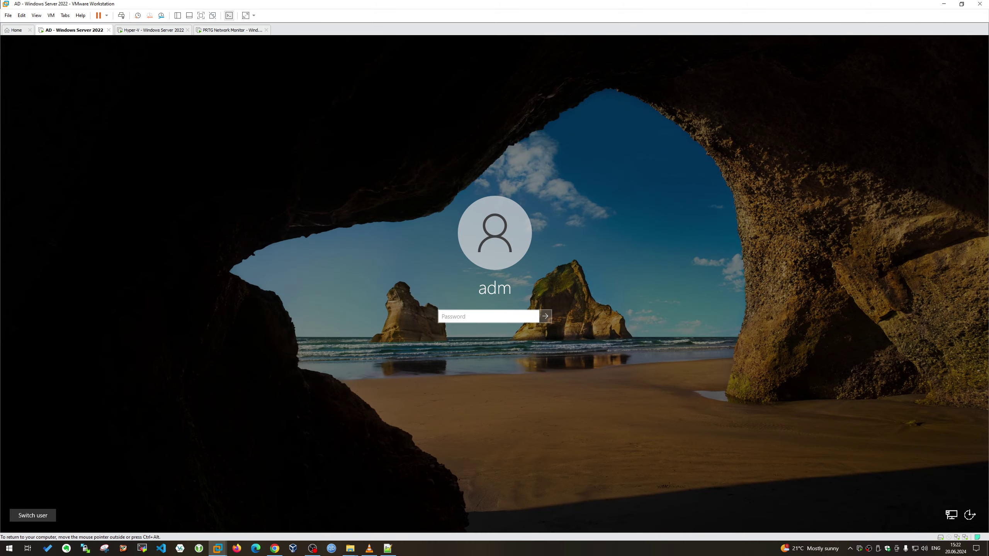
type("•")
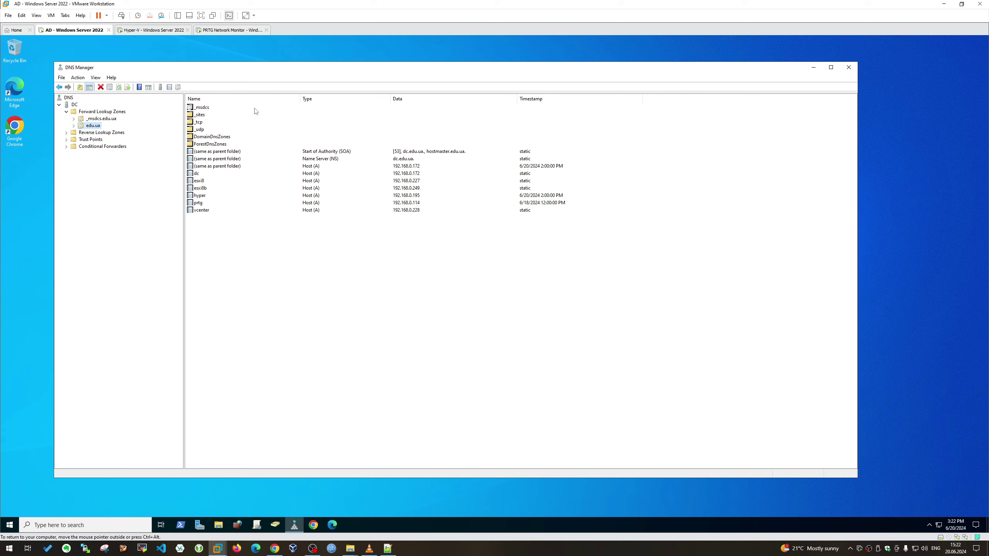
Sign in to the PRTG Network Monitor machine and cancel the Shutdown Event Tracker
left_click(175, 30)
left_click(250, 31)
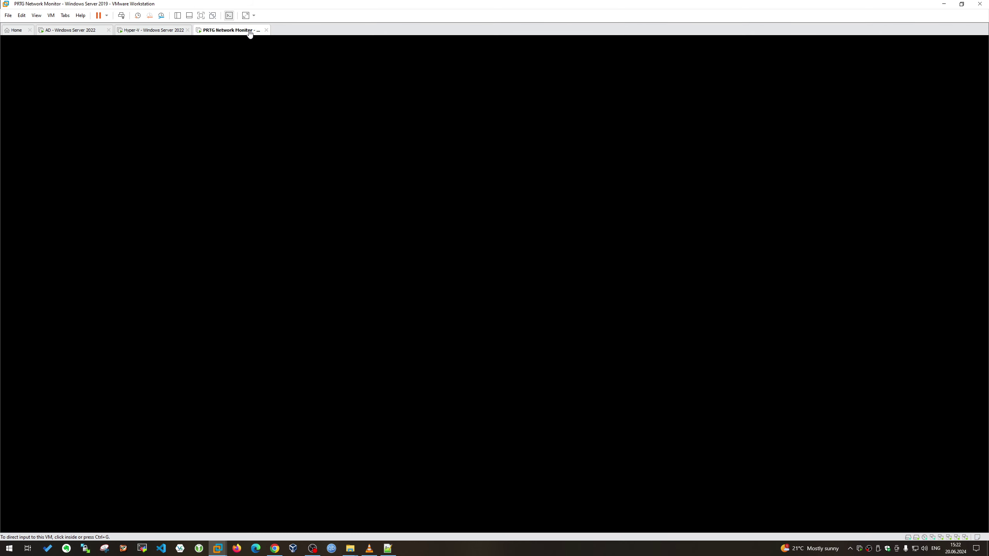
left_click(124, 16)
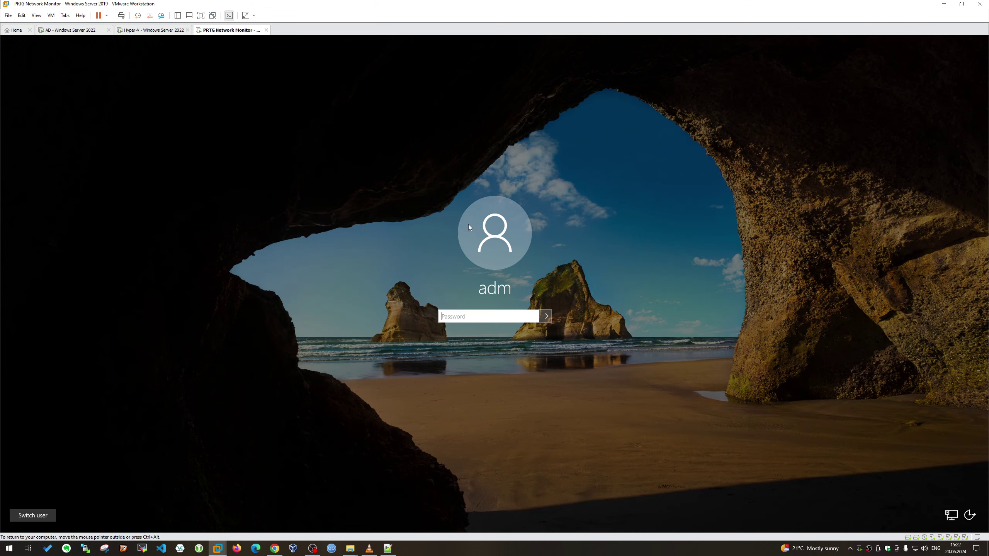
type("•")
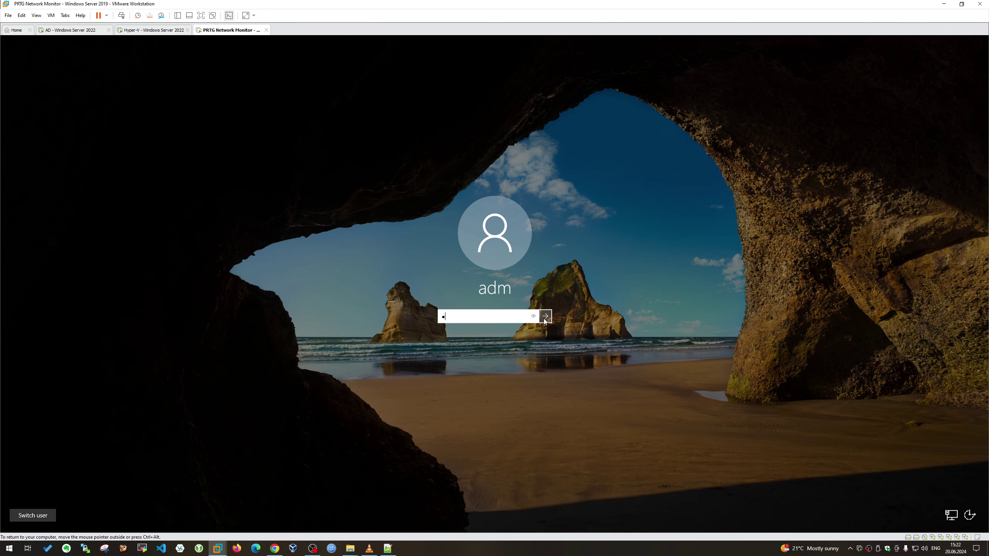
left_click(543, 318)
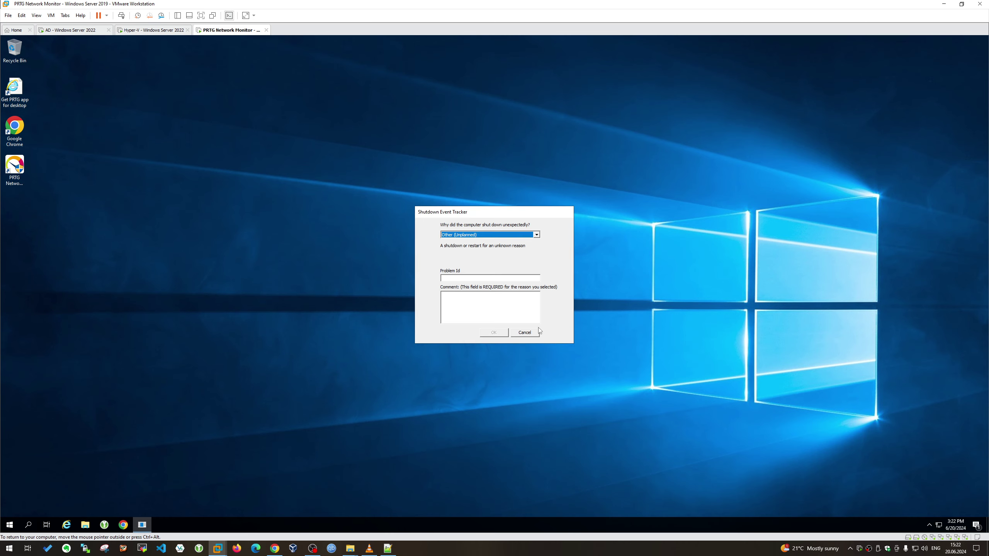
left_click(529, 332)
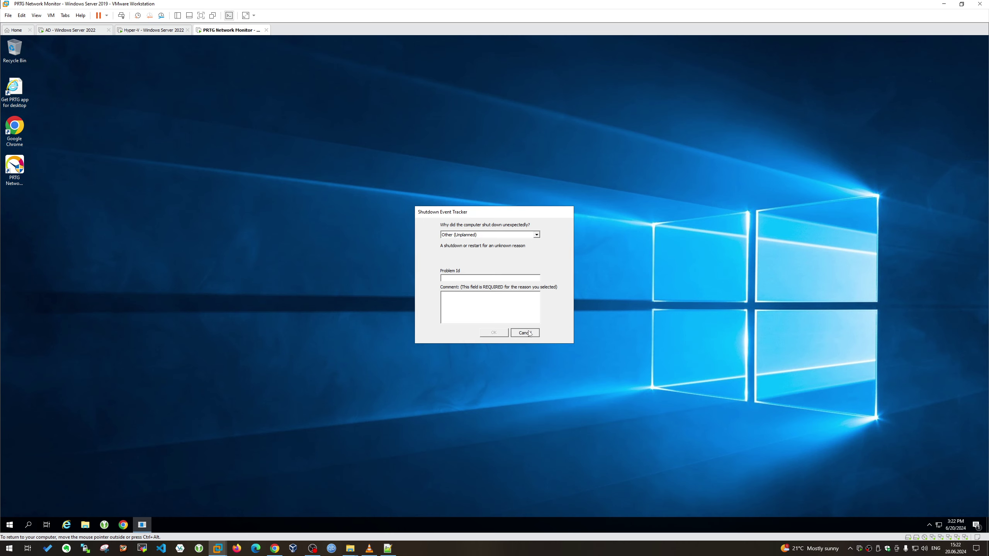
Check the AD and PRTG machine tabs, ending on the Hyper-V machine
left_click(152, 30)
left_click(93, 33)
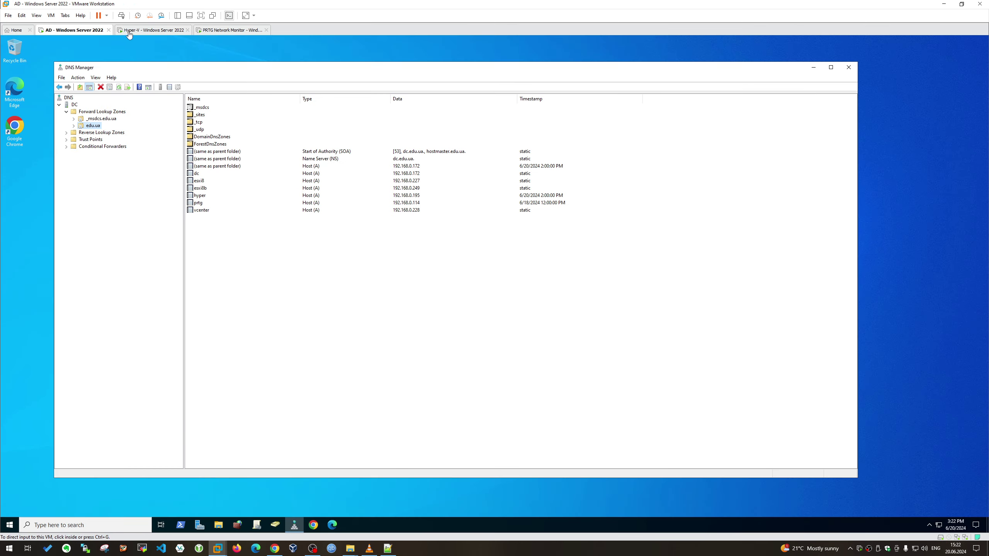
left_click(154, 31)
left_click(213, 31)
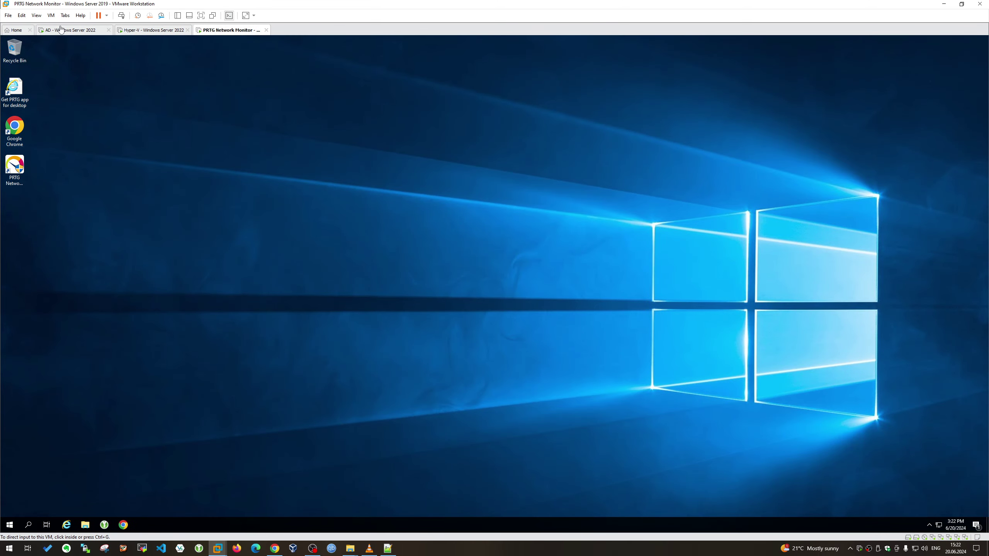
left_click(98, 30)
left_click(157, 30)
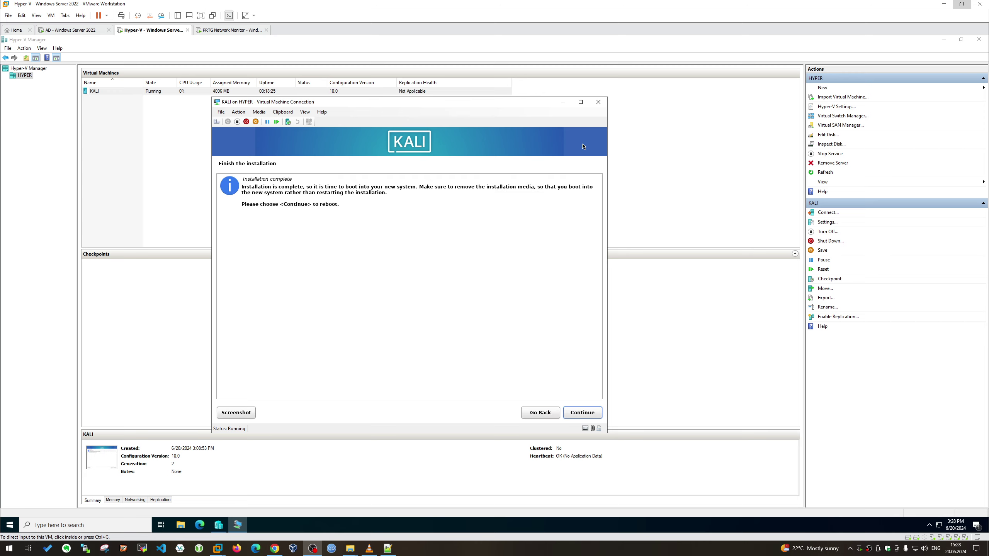
Finish the Kali installation and boot immediately from the GRUB menu to the login screen
left_click(583, 413)
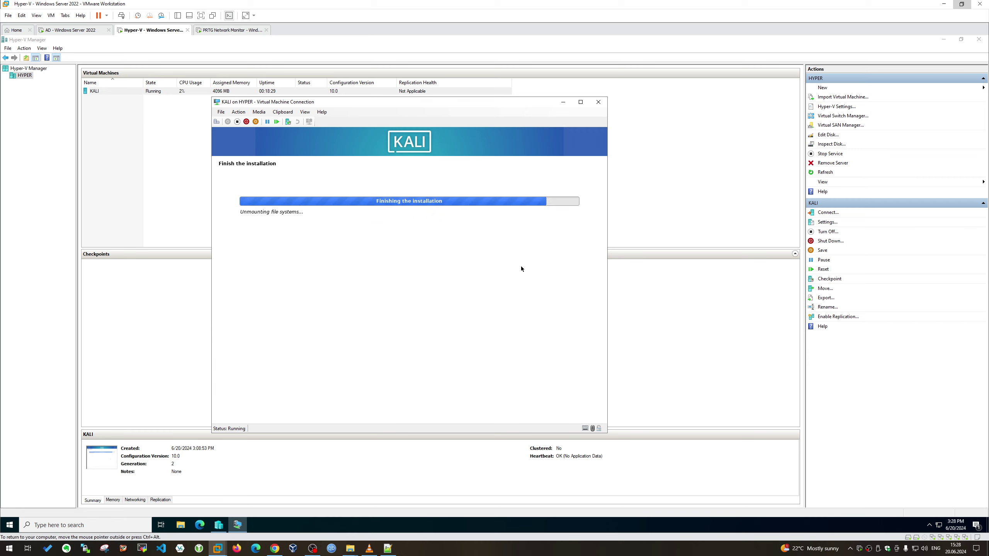
mouse_move(529, 105)
left_mouse_down()
mouse_move(543, 112)
mouse_move(515, 101)
left_mouse_up()
key("Return")
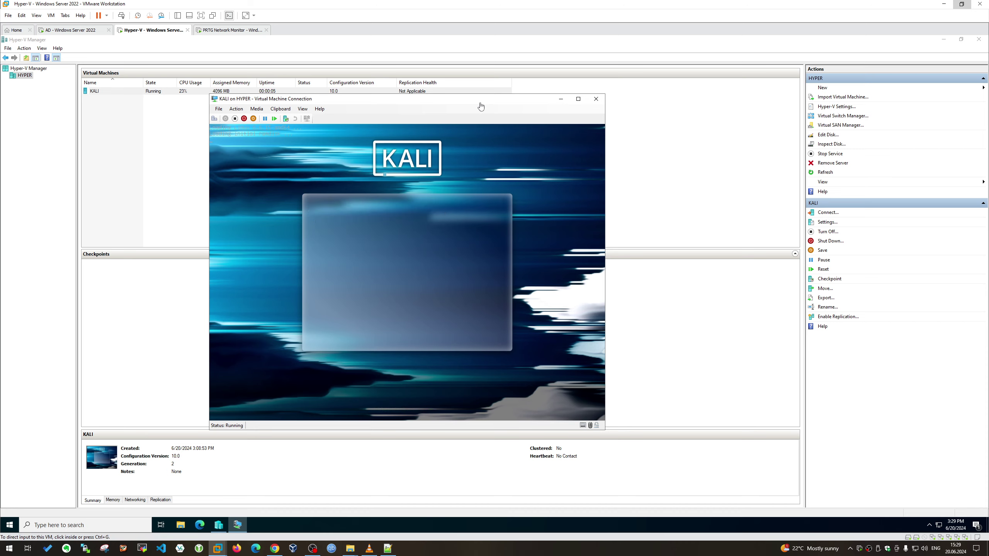
mouse_move(495, 106)
left_mouse_down()
mouse_move(403, 109)
mouse_move(493, 115)
left_mouse_up()
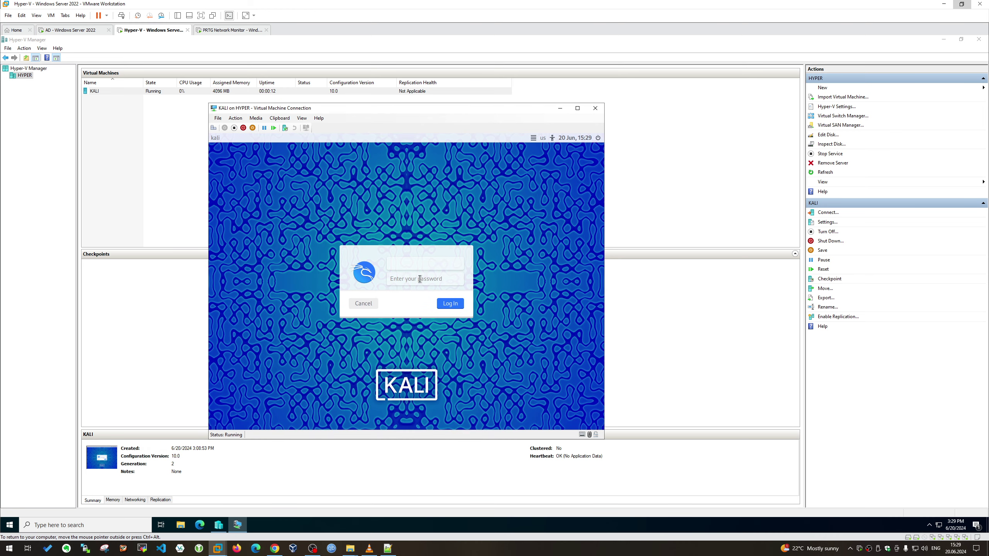
Log in to the Kali desktop with the default account credentials
type("kali")
key("Tab")
type("kali")
key("Return")
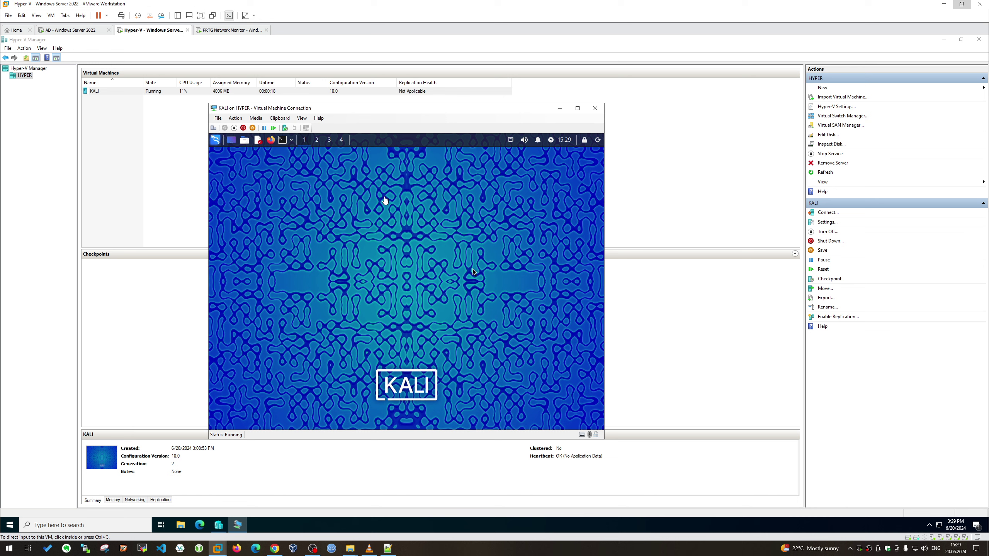
Run sudo apt update in a terminal, maximize it, and type sudo apt full-upgrade -y
left_click(282, 140)
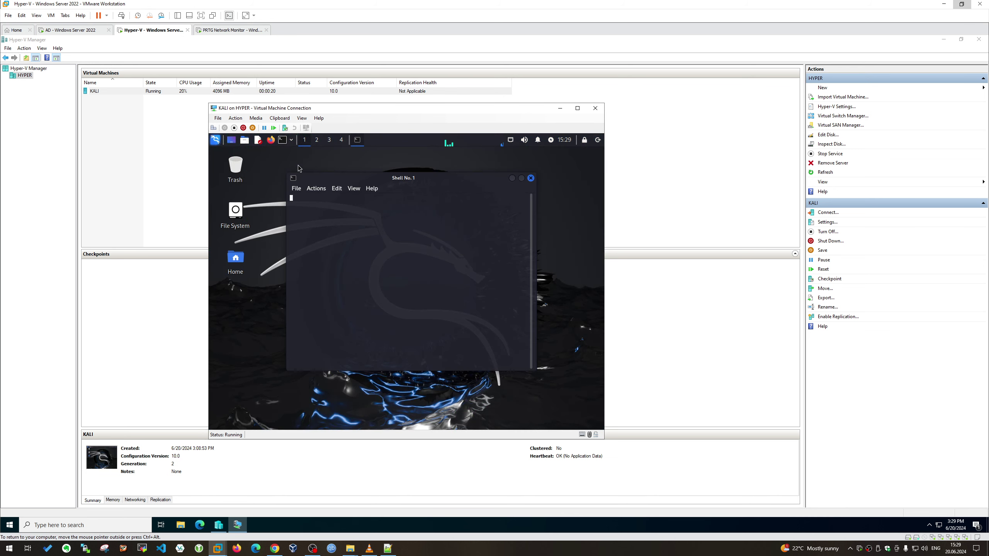
type("sudo apty")
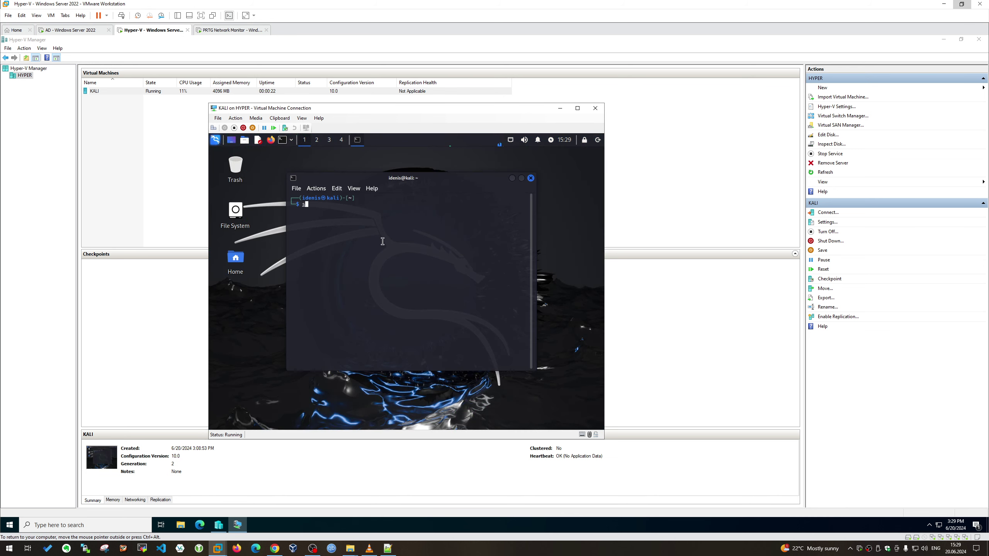
key("BackSpace")
key("BackSpace")
type("update")
key("Return")
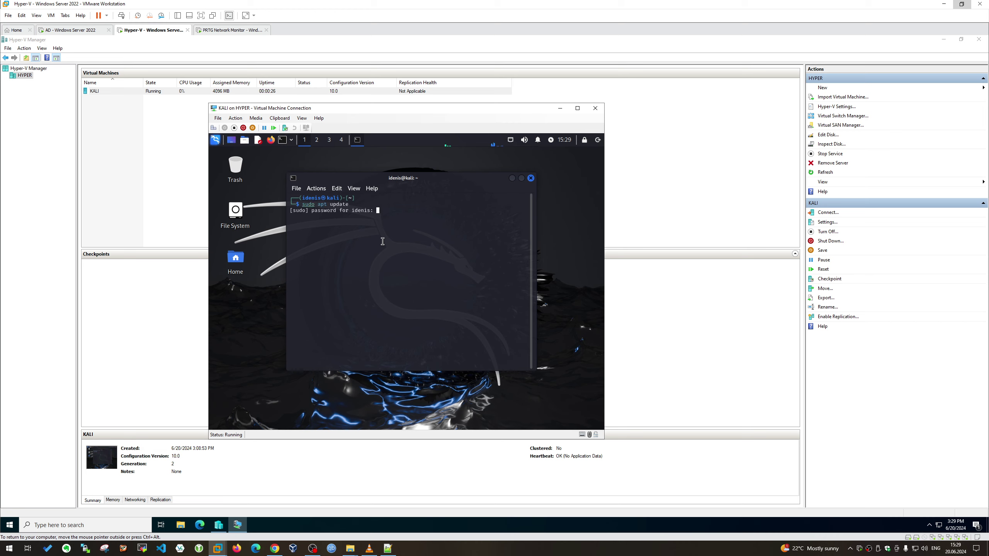
key("Return")
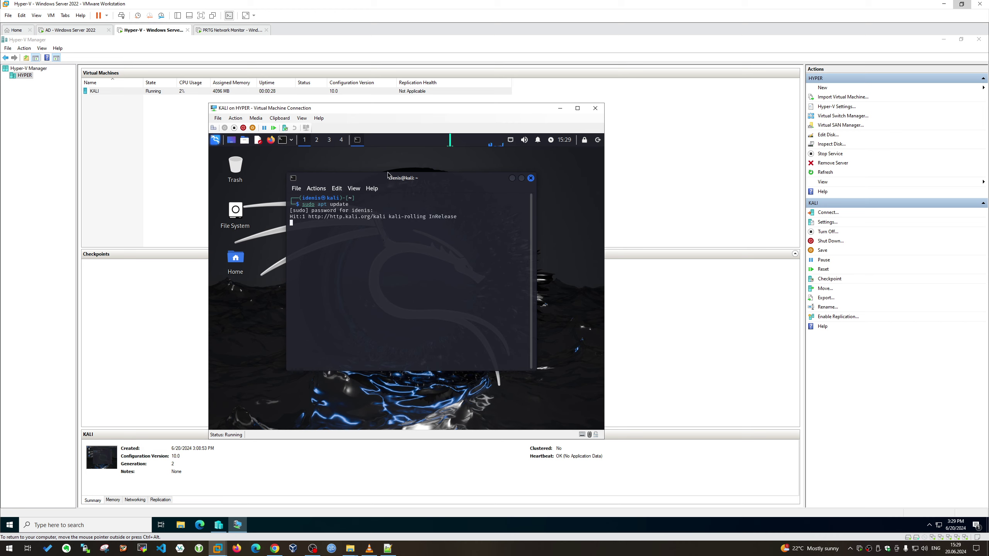
double_click(520, 178)
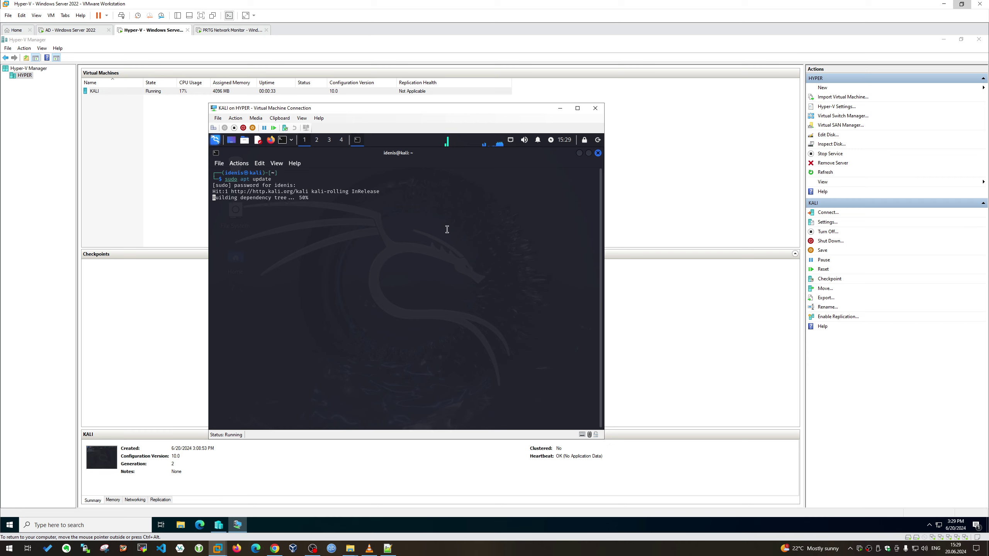
type("s")
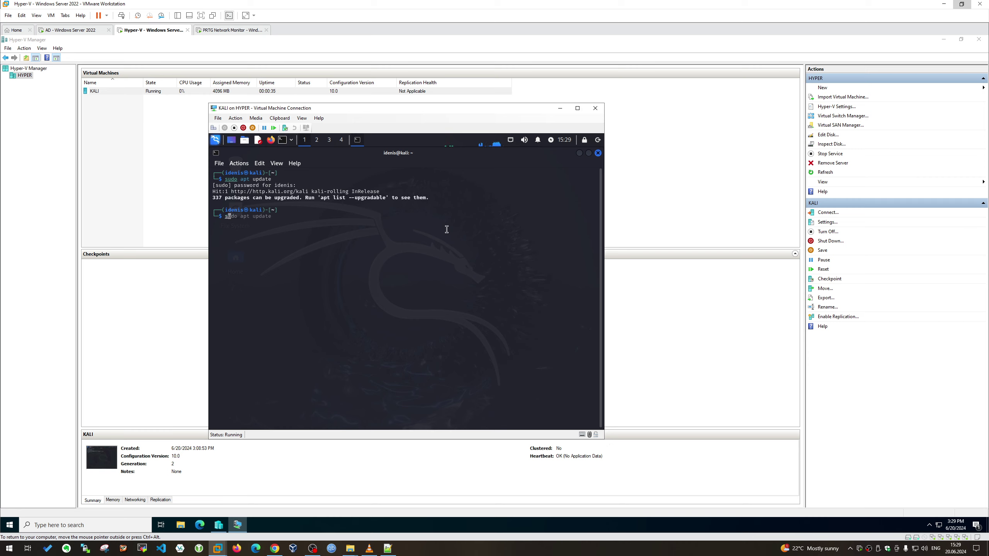
type("udo apt full-upgrade -y")
Run sudo apt full-upgrade -y in Kali and accept a console-setup character set so unpacking continues
key("Return")
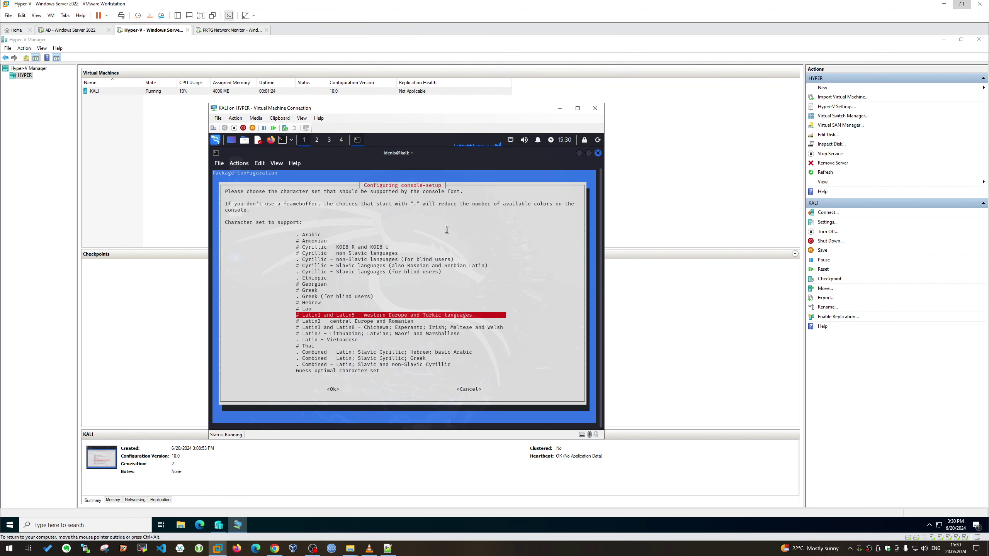
key("Down")
key("Down")
key("Down")
key("Down")
key("Down")
key("Down")
key("Down")
key("Down")
key("Down")
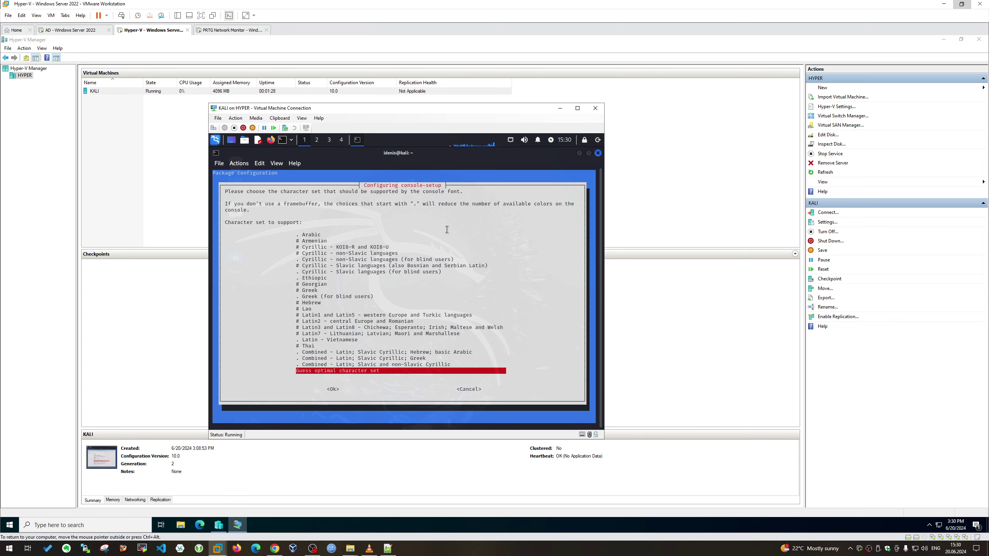
key("Up")
key("Up")
key("Up")
key("Up")
key("Up")
key("Up")
key("Up")
key("Up")
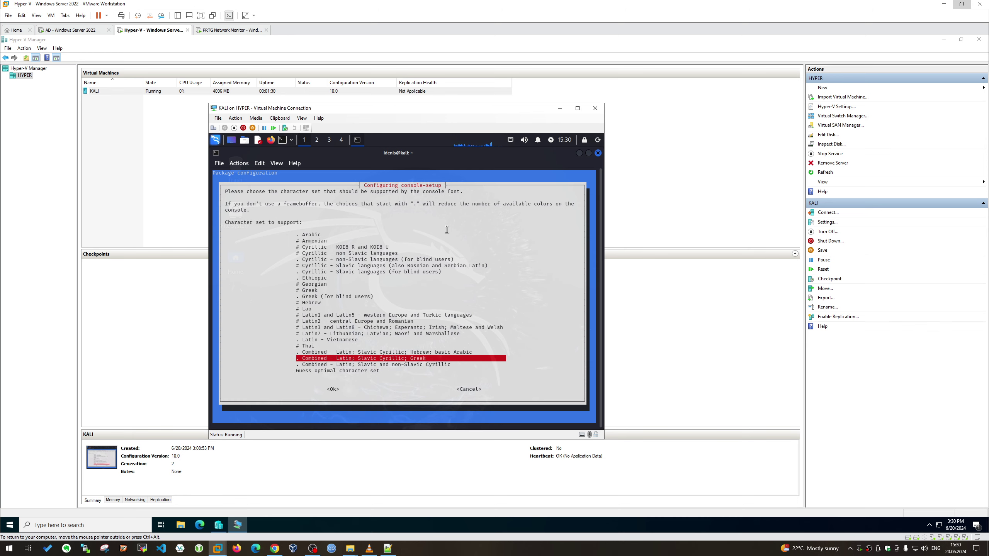
key("Up")
key("Up")
key("Up")
key("Up")
key("Up")
key("Up")
key("Up")
key("Up")
key("Up")
key("Up")
key("Up")
key("Up")
key("Up")
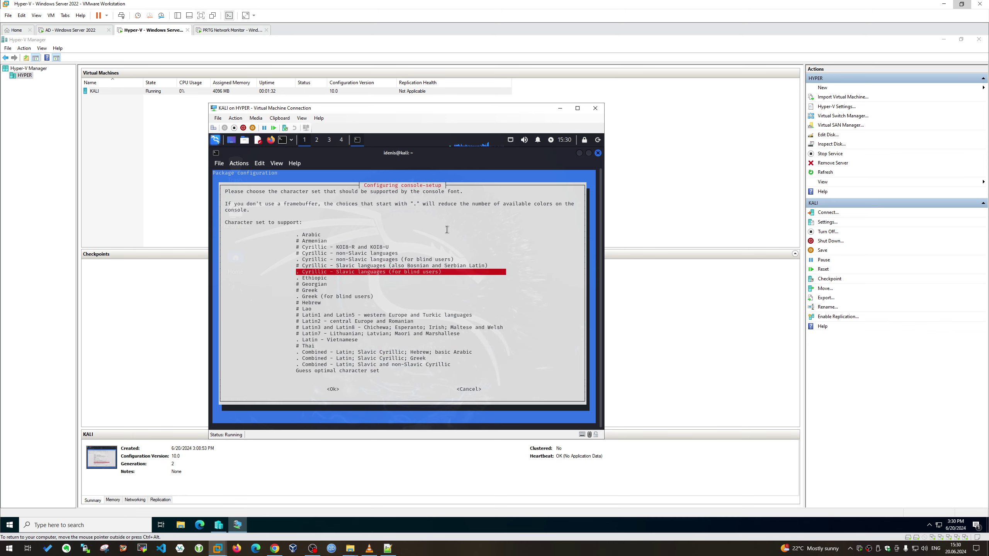
key("Return")
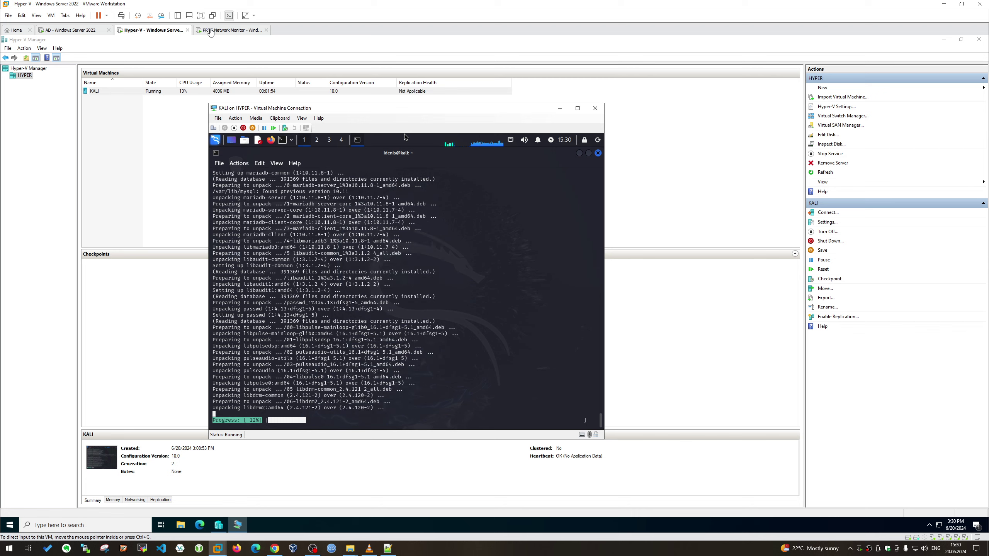
On the PRTG server VM, launch Chrome, browse to 127.0.0.1 and proceed past the certificate warning
left_click(215, 31)
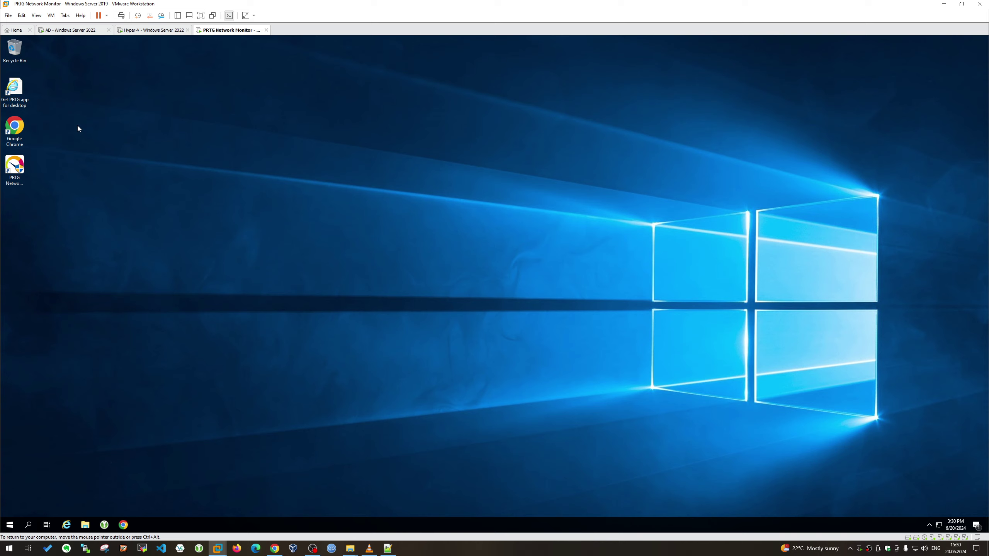
double_click(15, 128)
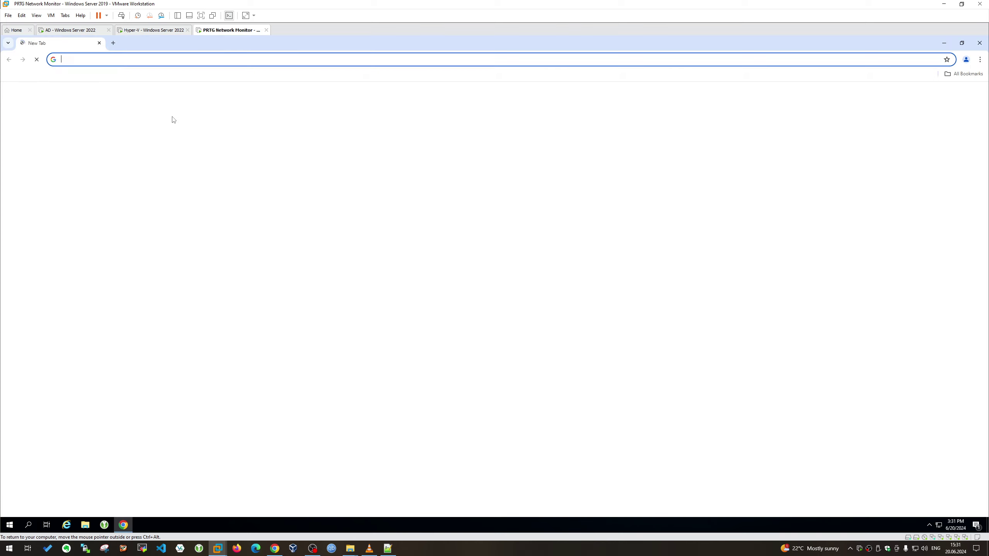
type("127")
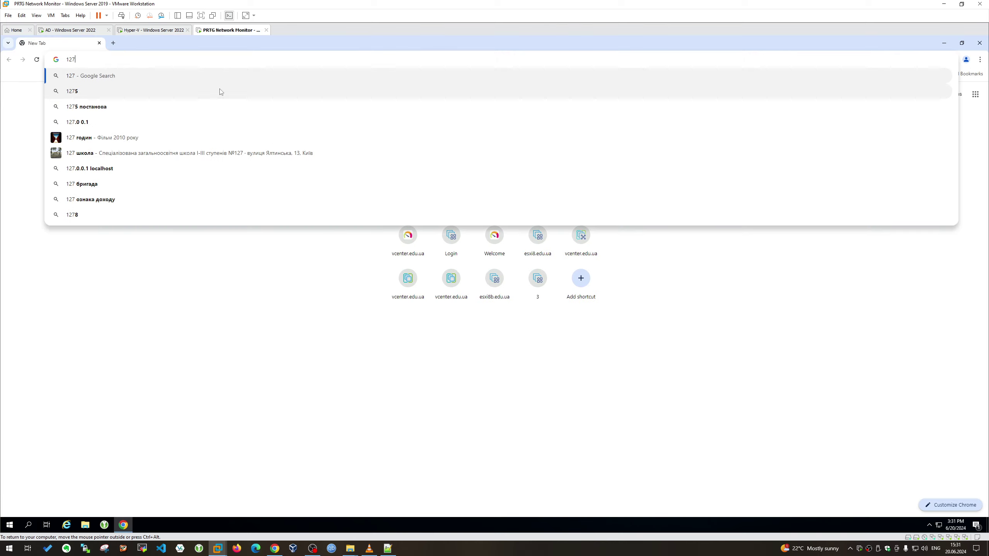
type(".0.0.1")
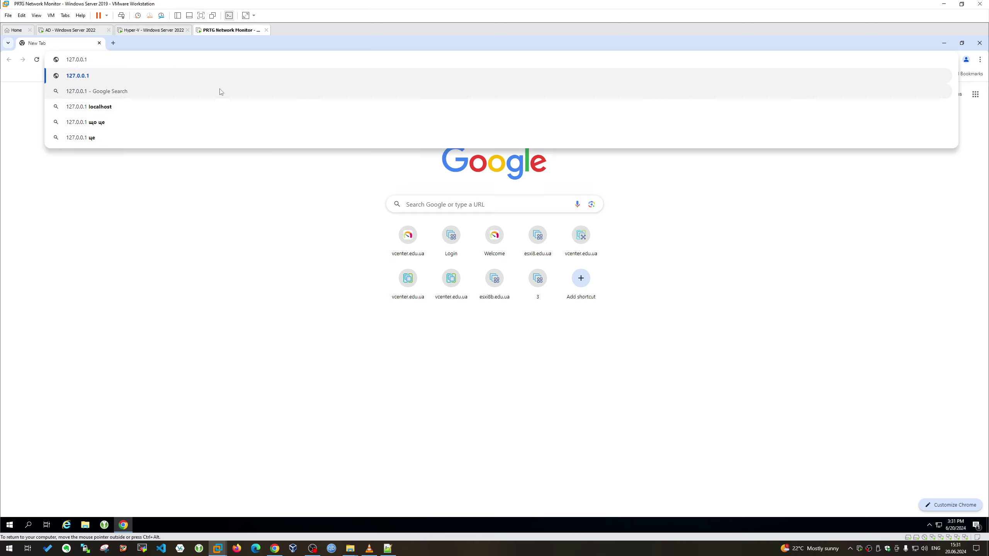
key("Return")
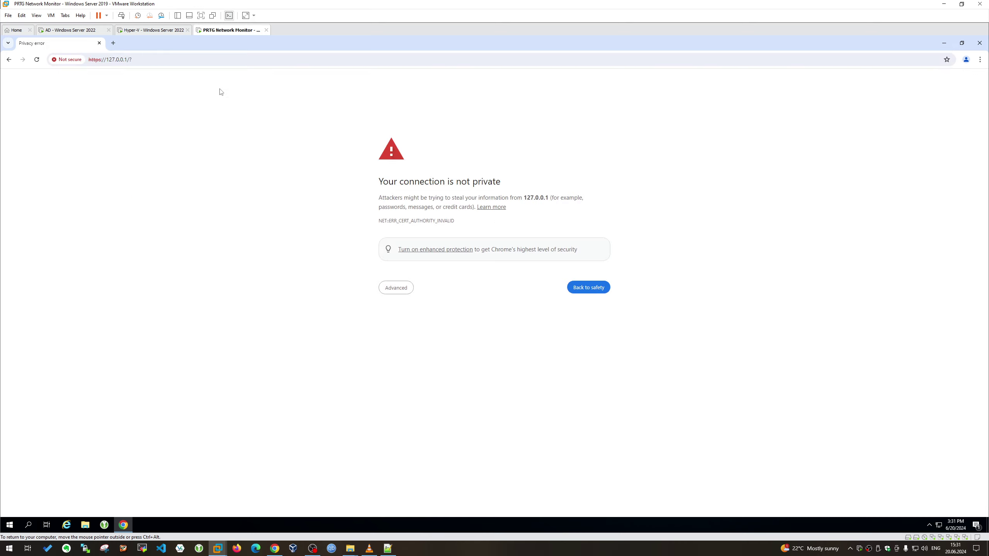
left_click(389, 287)
left_click(400, 349)
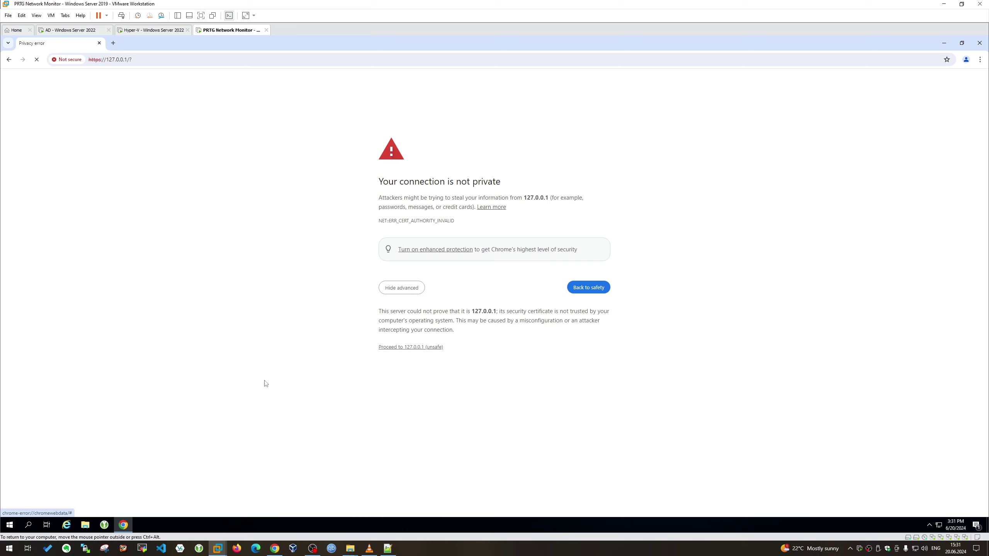
Unlock KeePassXC and paste the prtg entry's username into PRTG's Login Name field
left_click(102, 523)
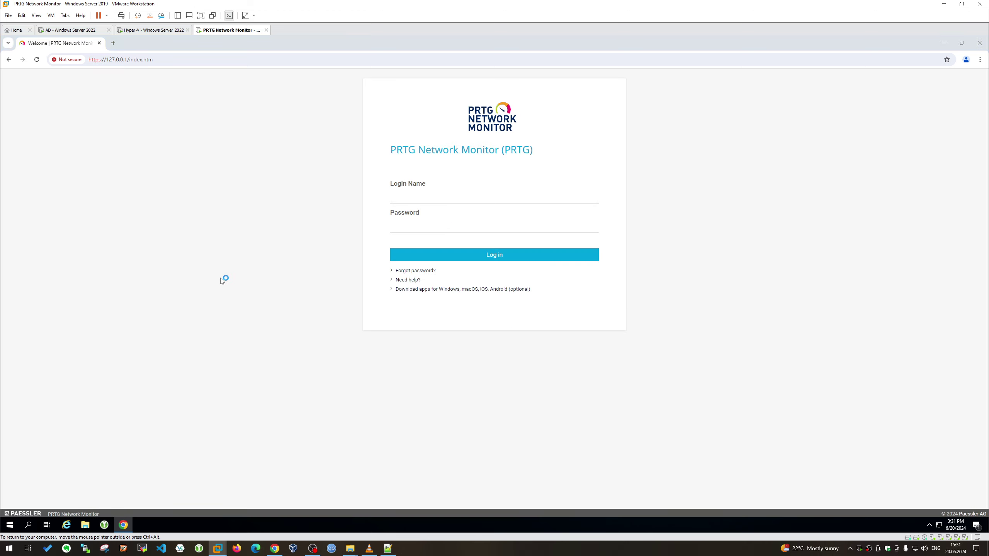
key("ctrl+v")
key("Return")
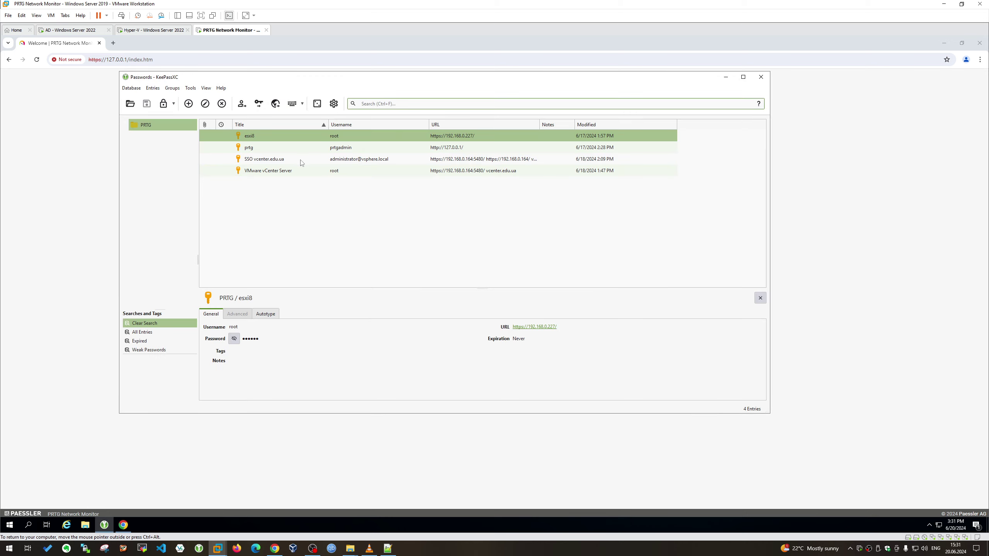
left_click(276, 148)
double_click(254, 331)
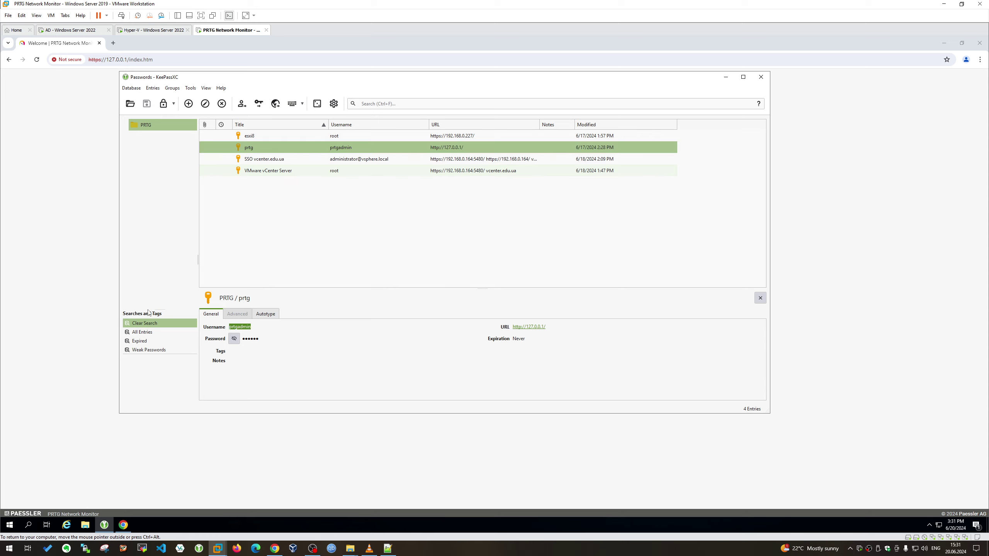
key("ctrl+c")
left_click(421, 199)
key("ctrl+v")
Paste the prtg entry's password into PRTG, log in, and briefly check the Kali upgrade
key("alt+Tab")
left_click(289, 153)
key("ctrl+c")
left_click(391, 212)
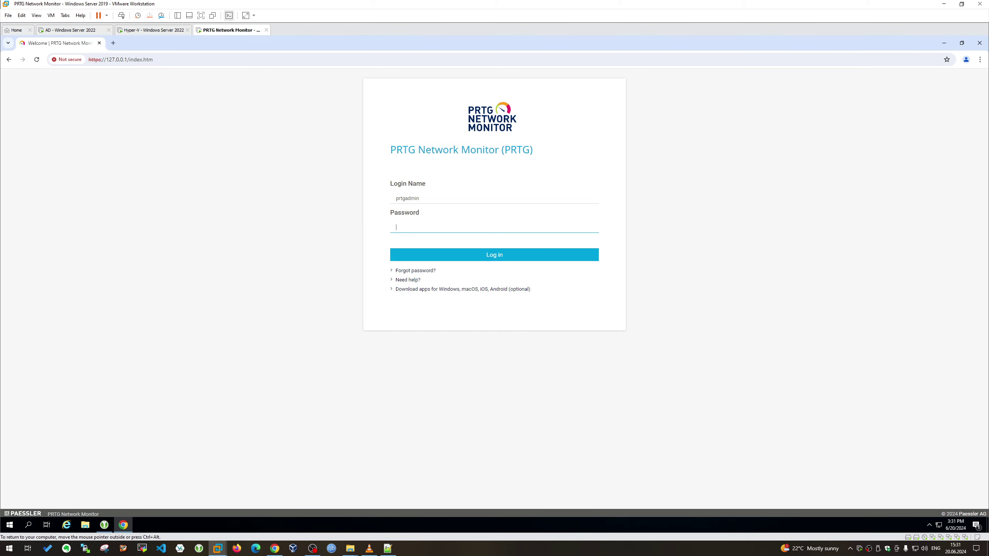
key("ctrl+v")
left_click(461, 257)
left_click(153, 31)
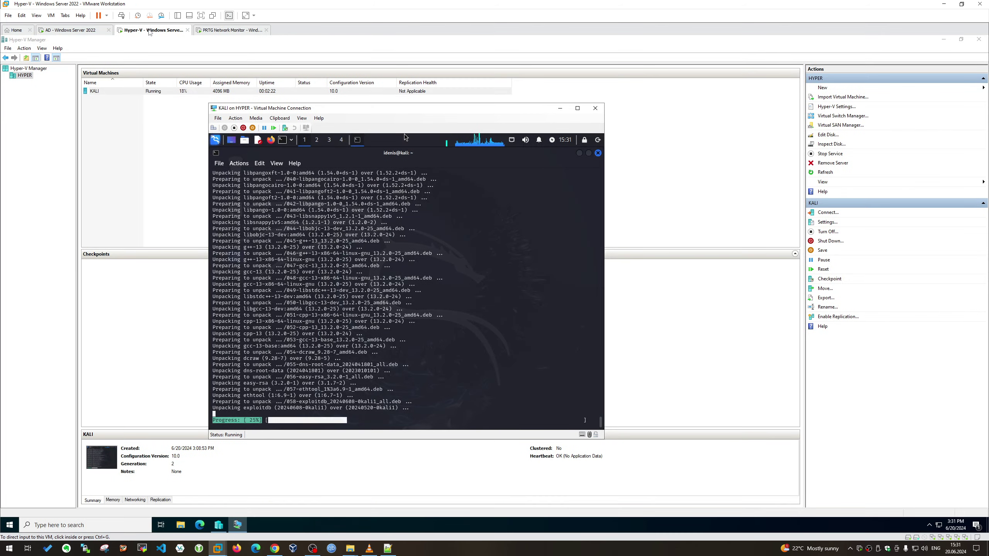
left_click(239, 32)
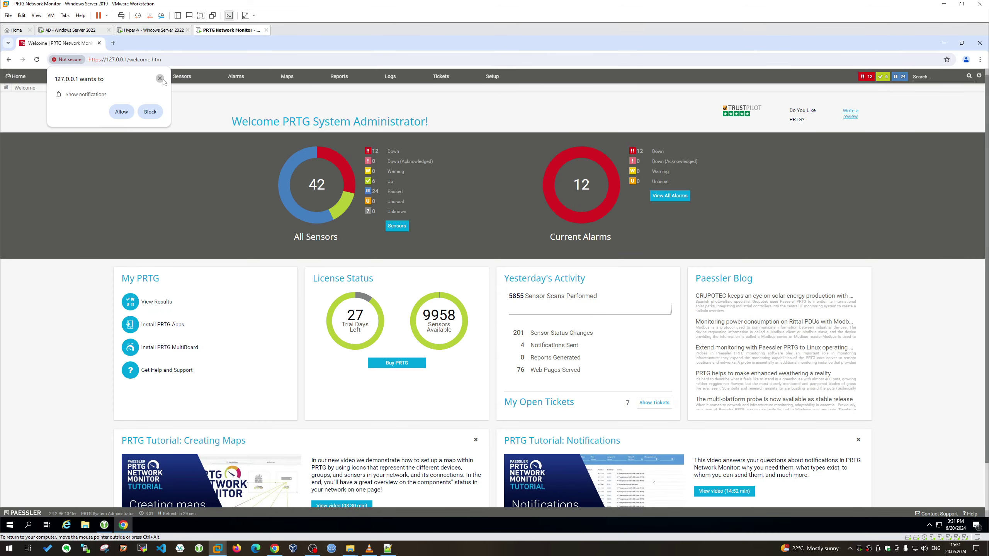
Open the Devices tree and collapse the ESXi, vSphere, VMware vCenter Servers and VMware groups
left_click(159, 79)
left_click(71, 76)
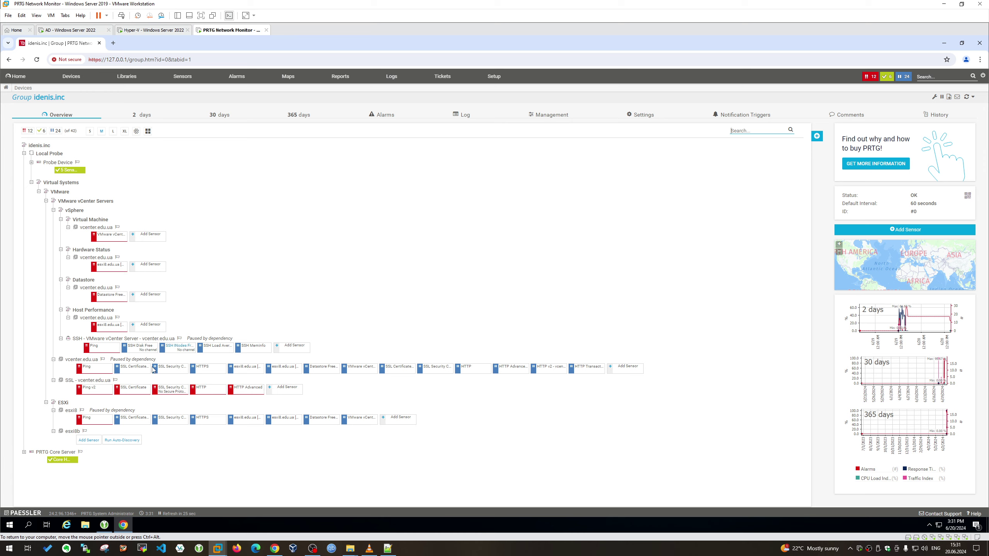
left_click(46, 402)
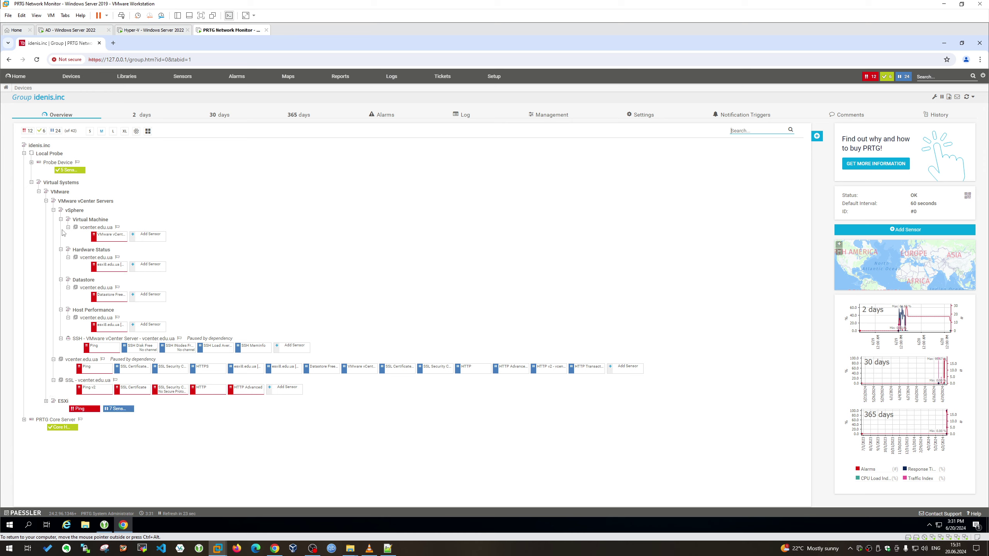
left_click(53, 210)
left_click(46, 201)
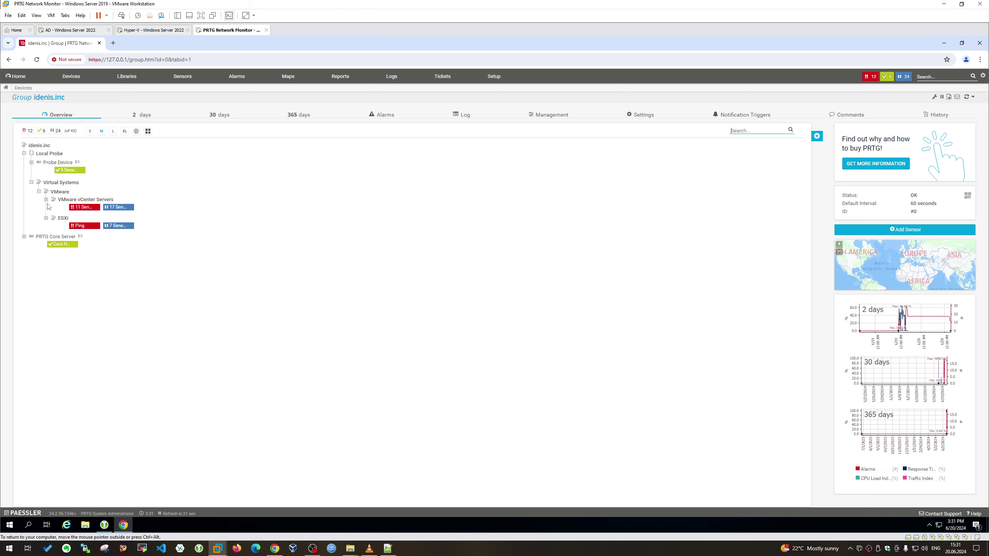
left_click(39, 191)
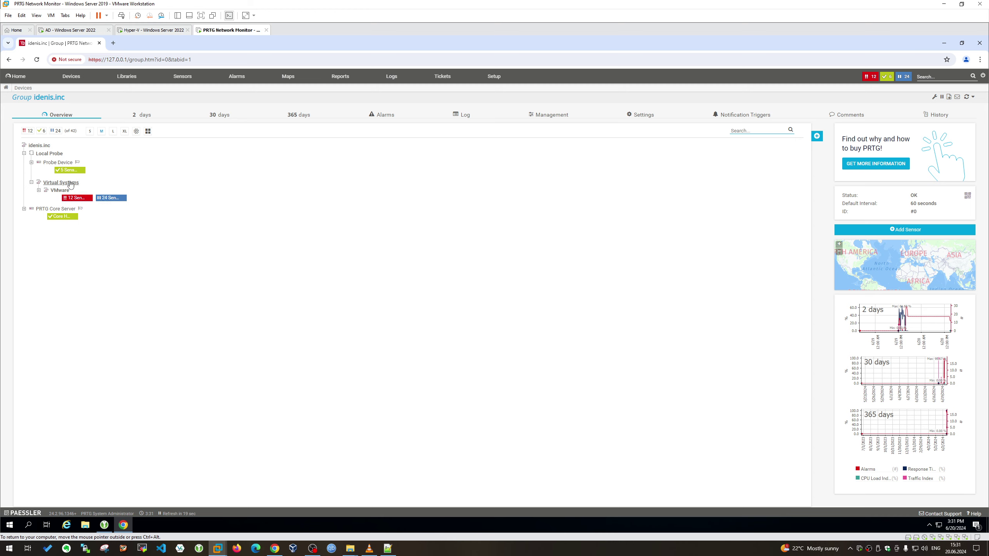
Dismiss the Virtual Systems group's context menu and return to the Kali VM's running upgrade
right_click(67, 182)
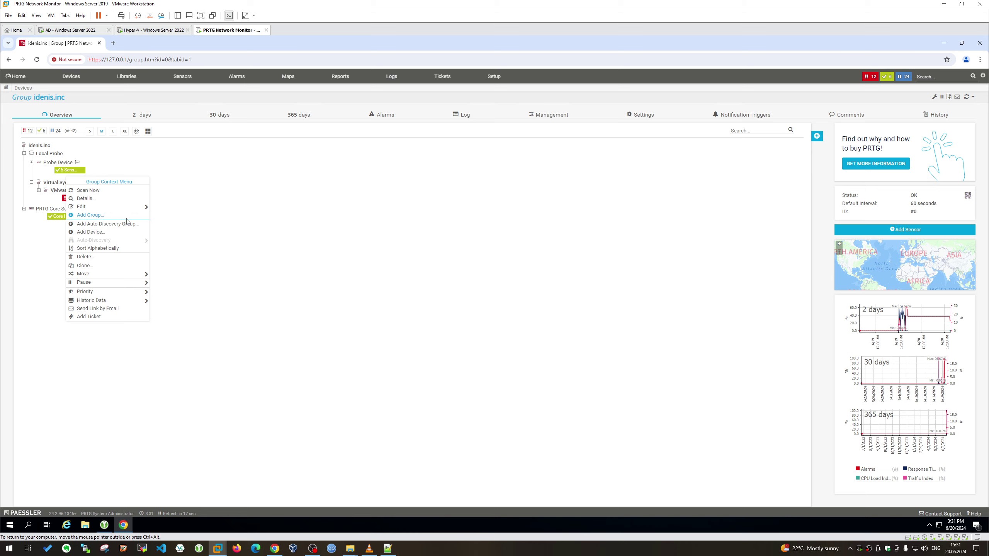
left_click(225, 157)
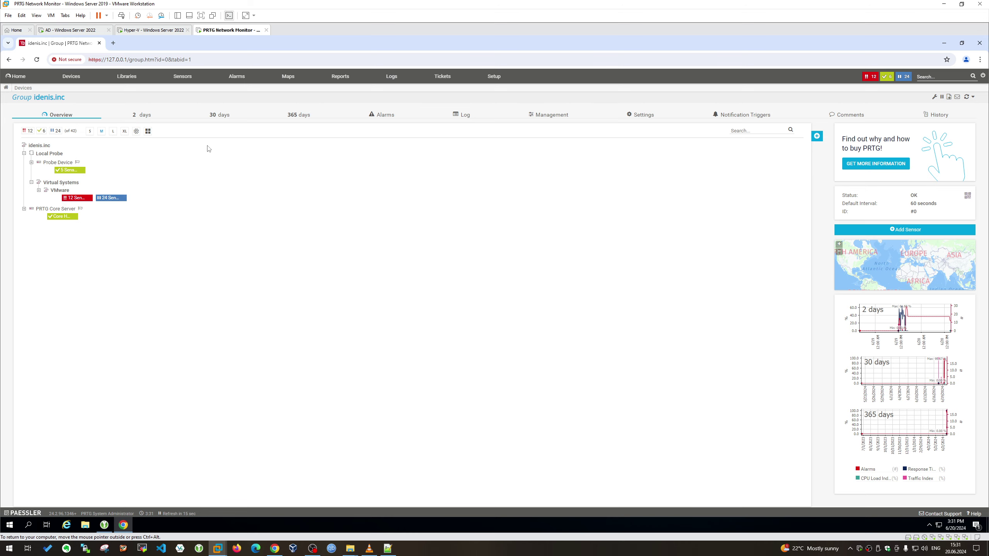
left_click(141, 30)
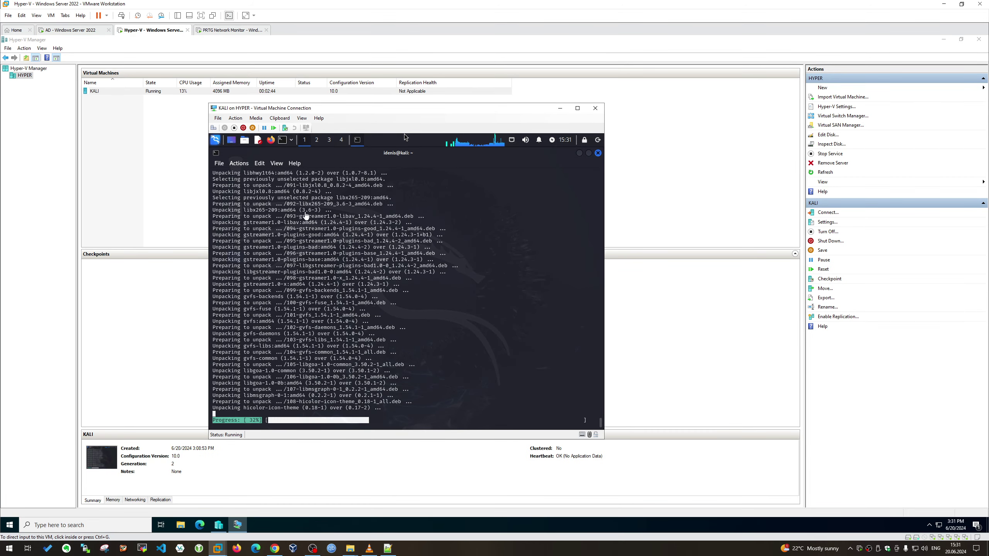